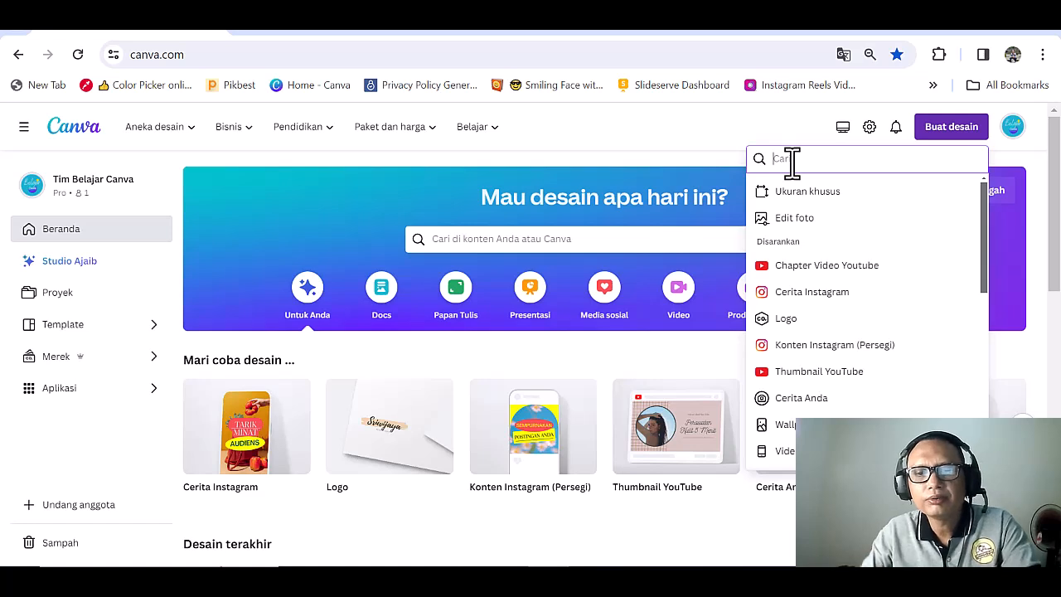
- Find the YouTube Shorts format and create a new blank design from it
text(short)
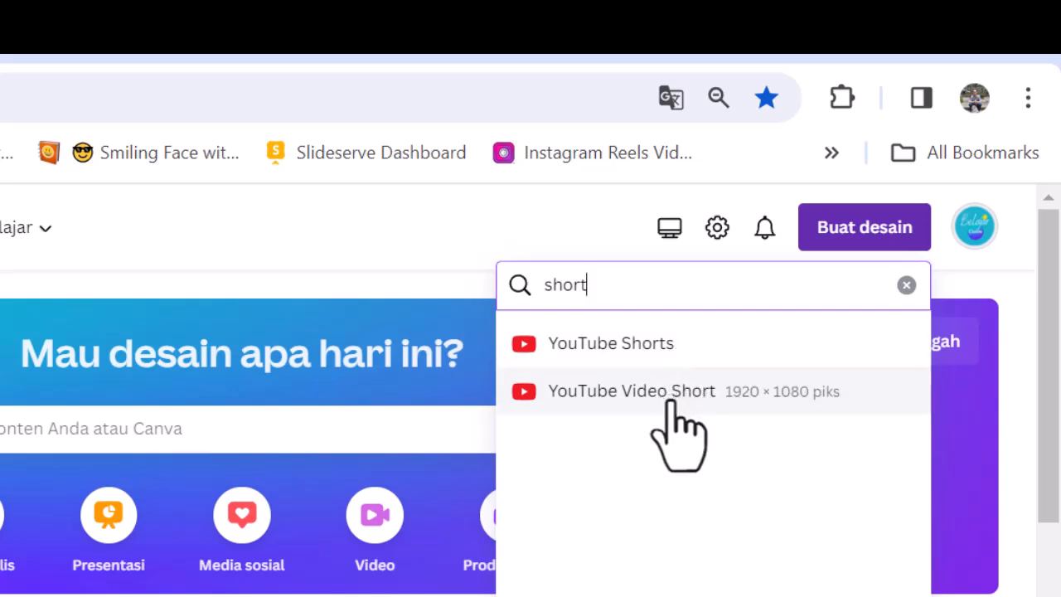
click(667, 352)
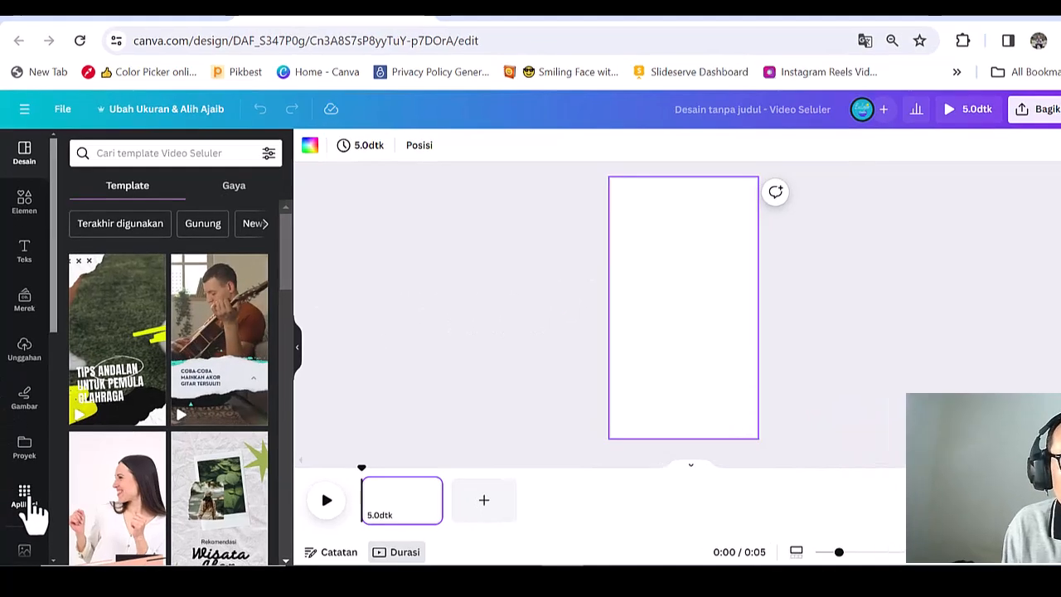
- Search the elements library for "gunung" and limit the results to videos
click(31, 502)
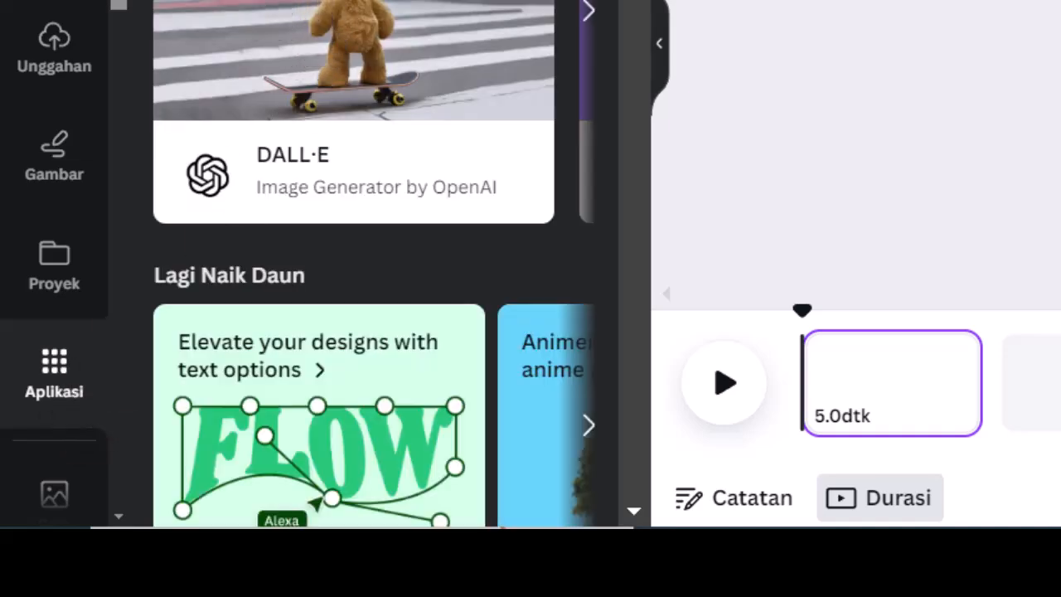
click(102, 73)
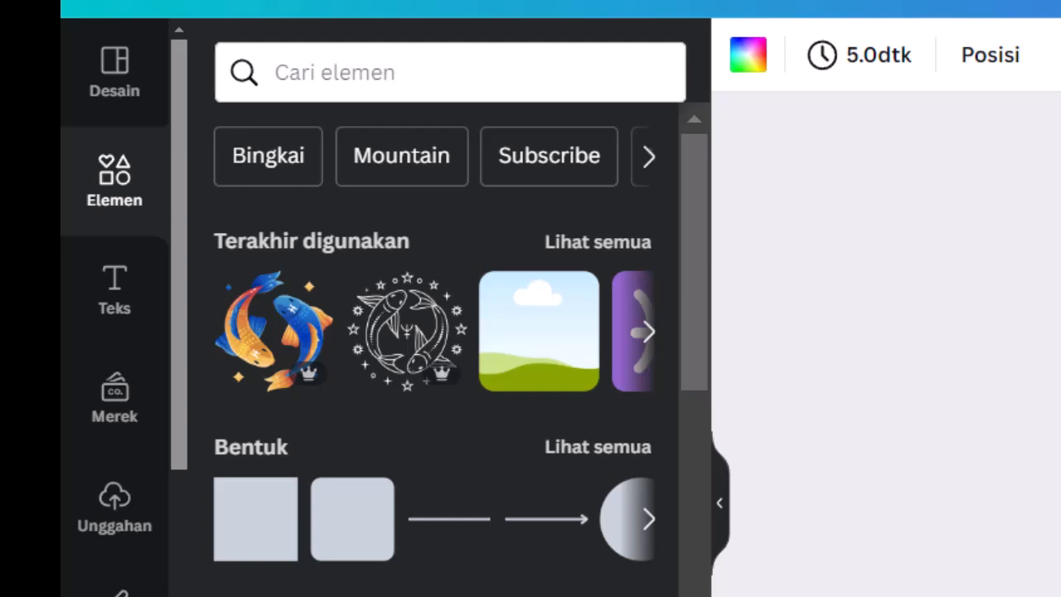
click(554, 83)
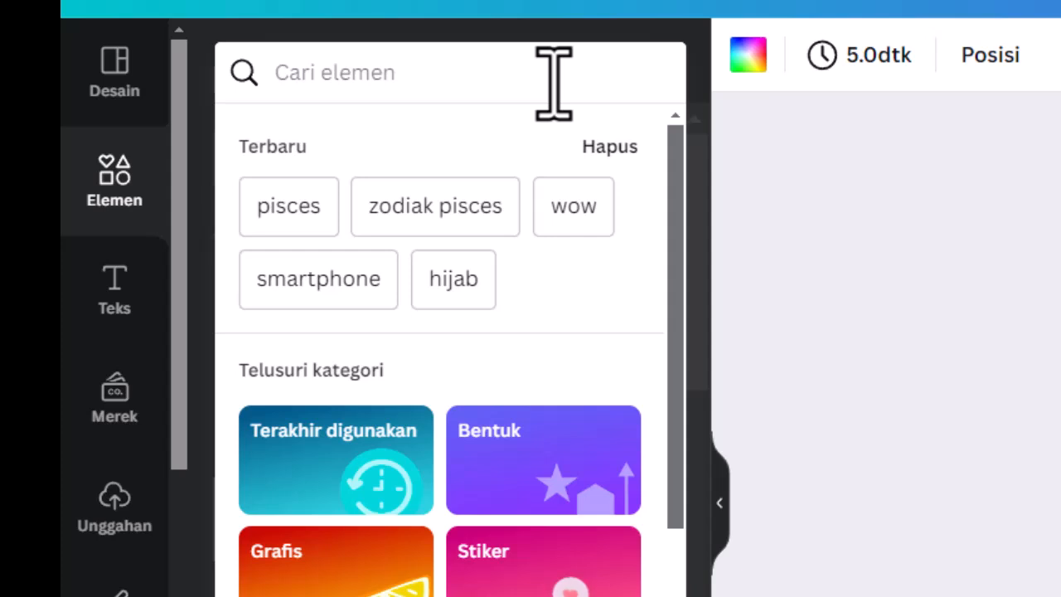
text(moun)
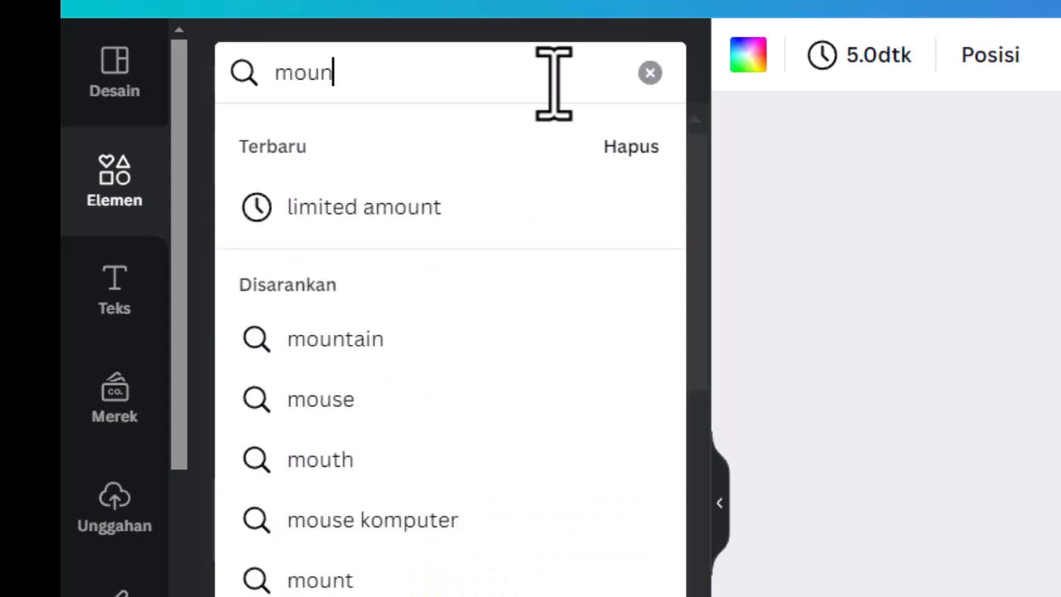
key(BackSpace)
key(BackSpace)
key(BackSpace)
key(BackSpace)
text(gunung)
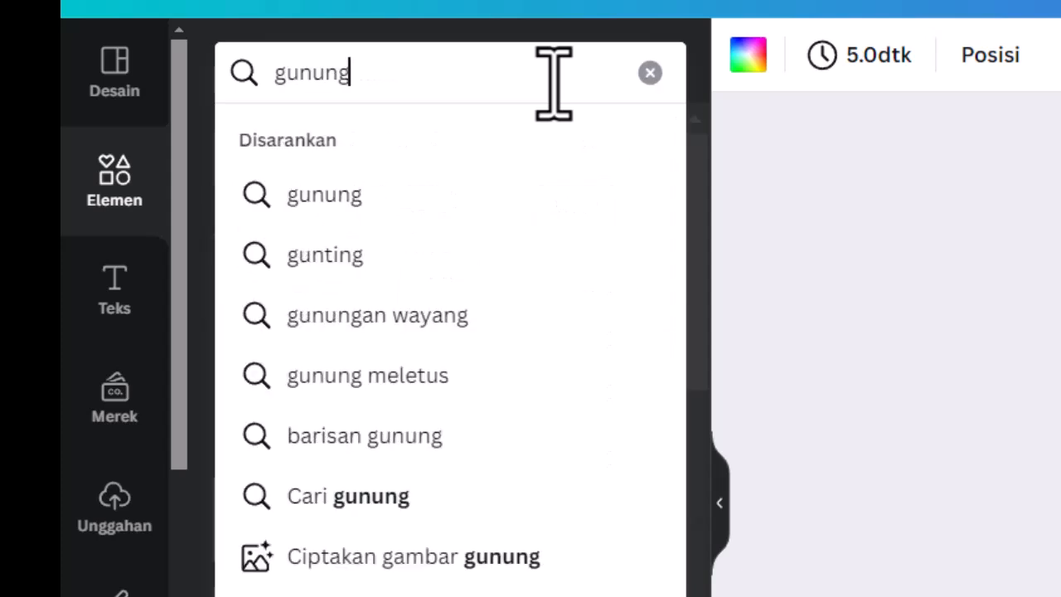
key(Return)
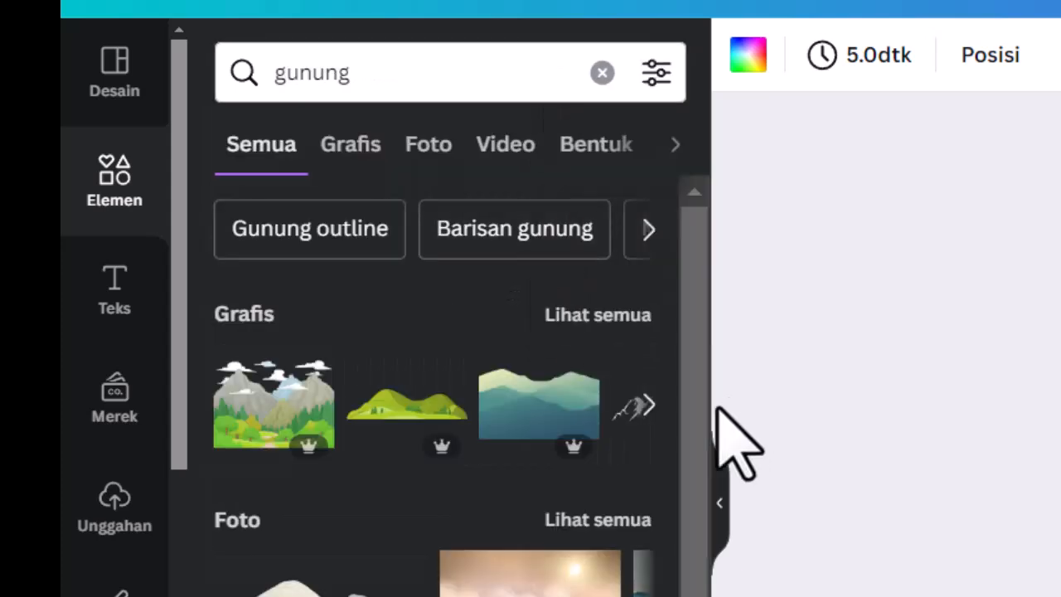
click(503, 162)
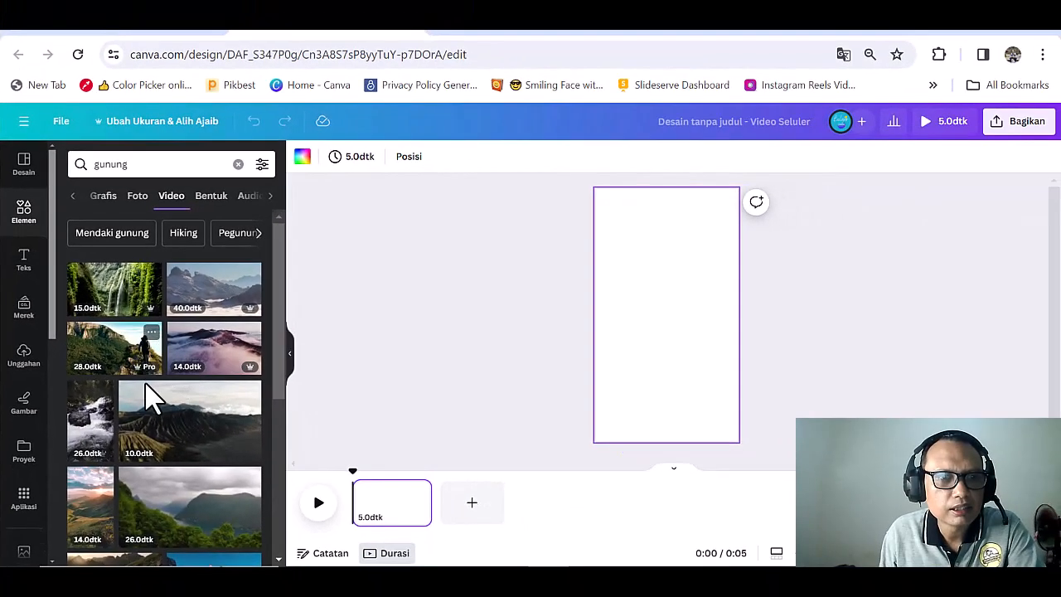
- Browse the mountain videos and add the vertical 21-second clip of a tree-lined road to the page
scroll(148, 402, down, 2)
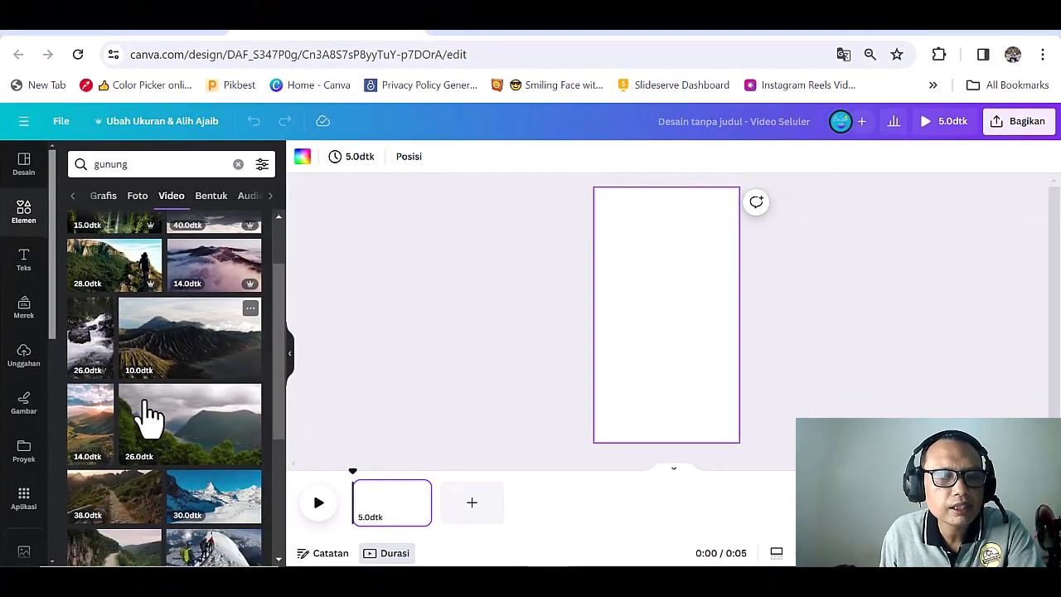
scroll(147, 402, up, 2)
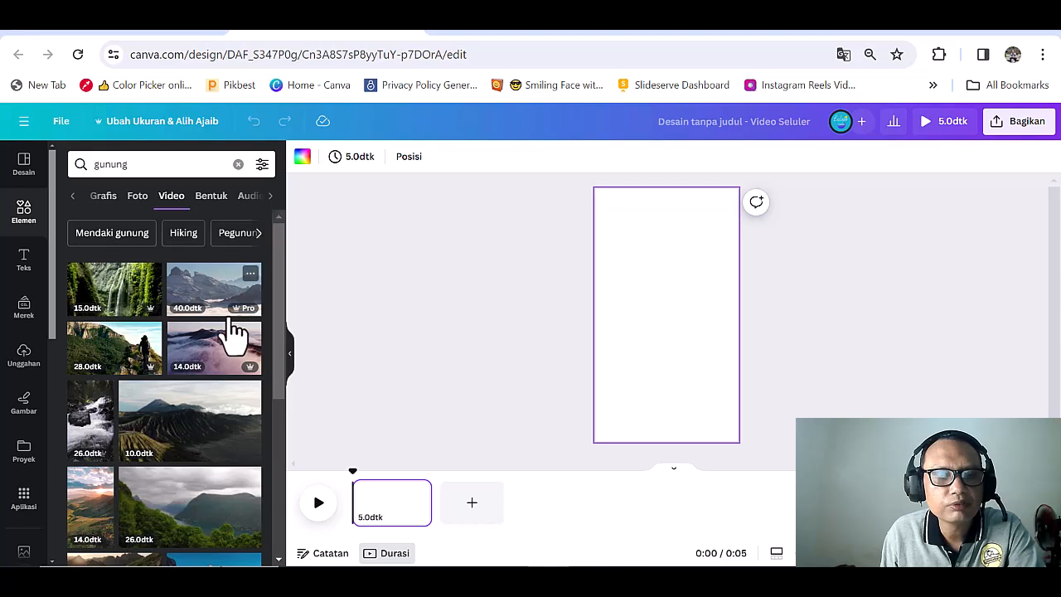
scroll(173, 375, down, 5)
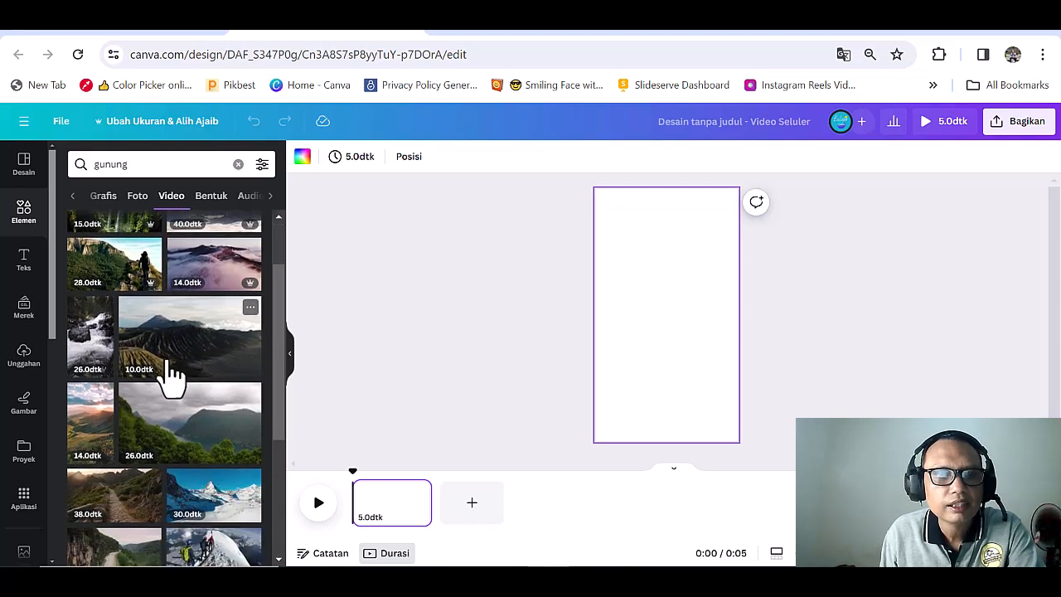
scroll(172, 375, down, 3)
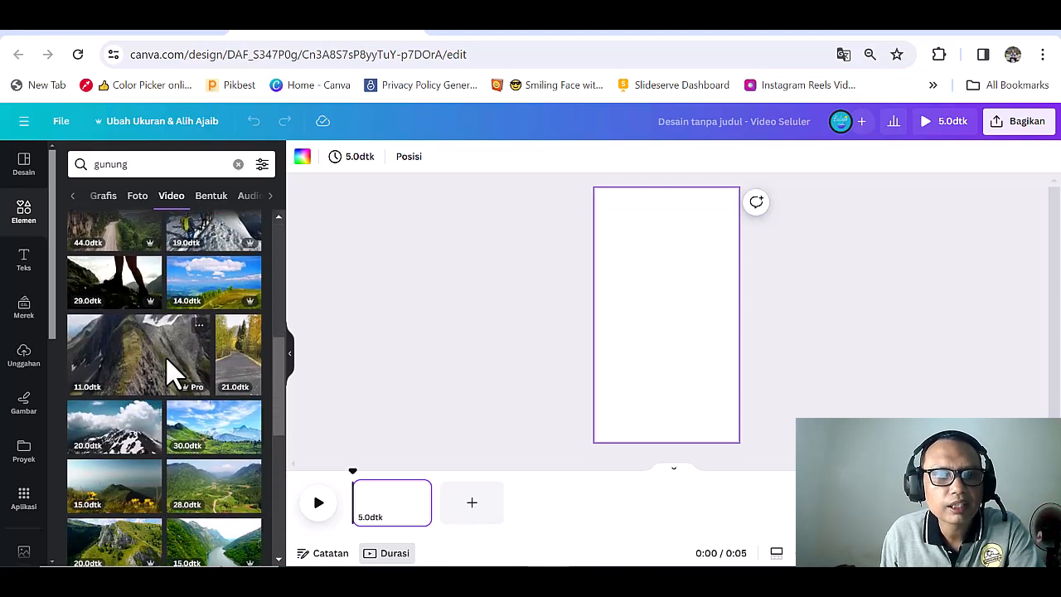
scroll(172, 375, up, 1)
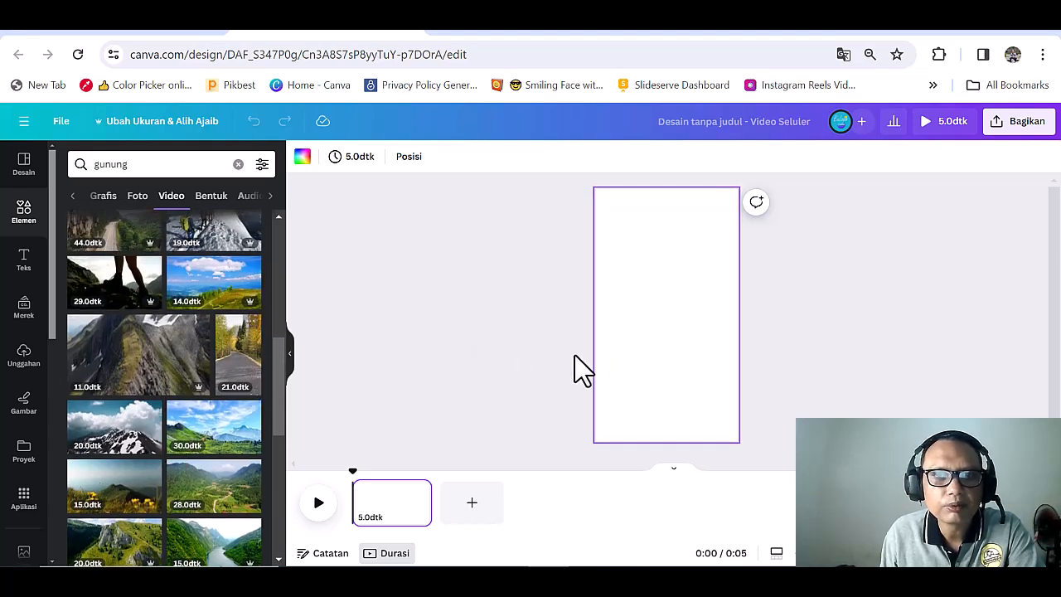
click(249, 365)
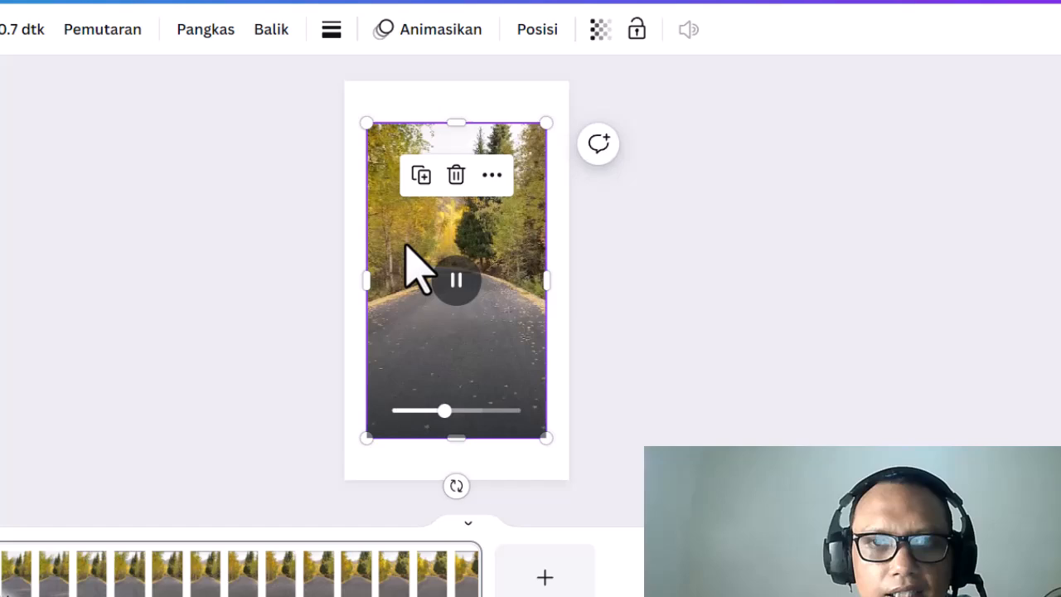
- Set the road video as the page background and briefly play it back
right_click(604, 302)
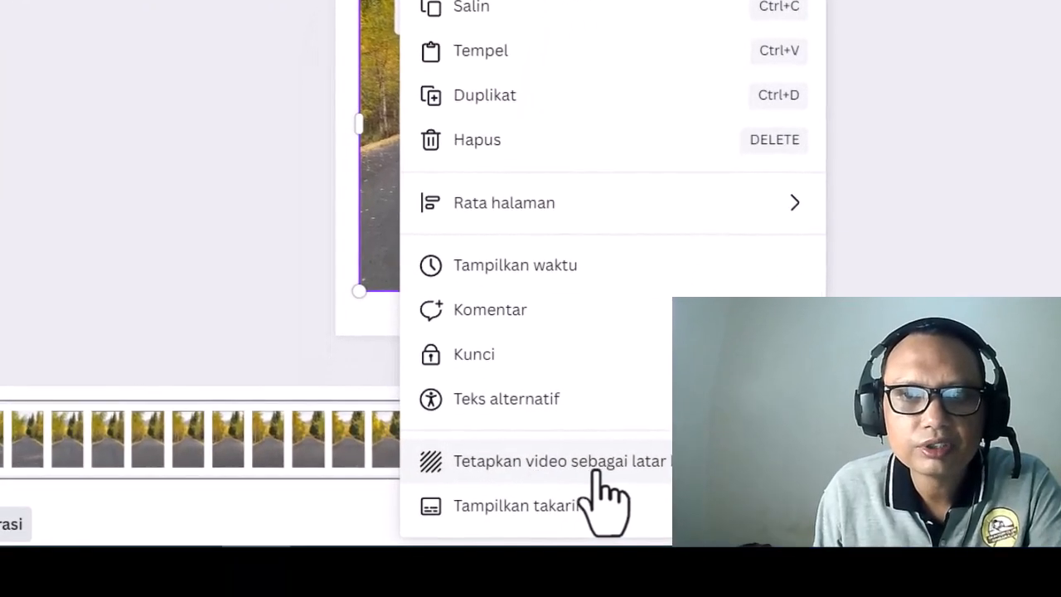
click(582, 468)
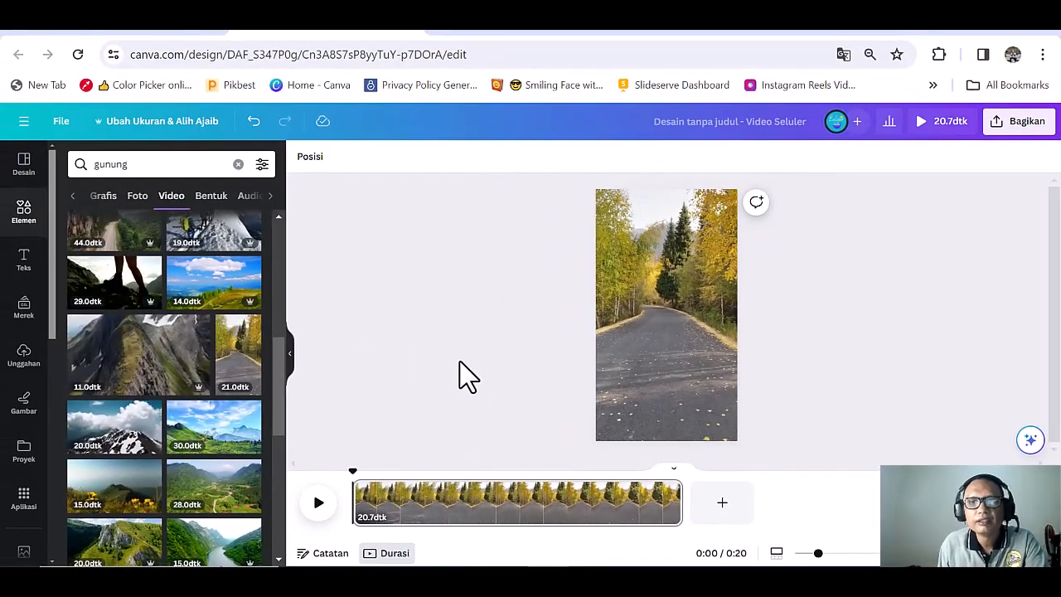
click(318, 504)
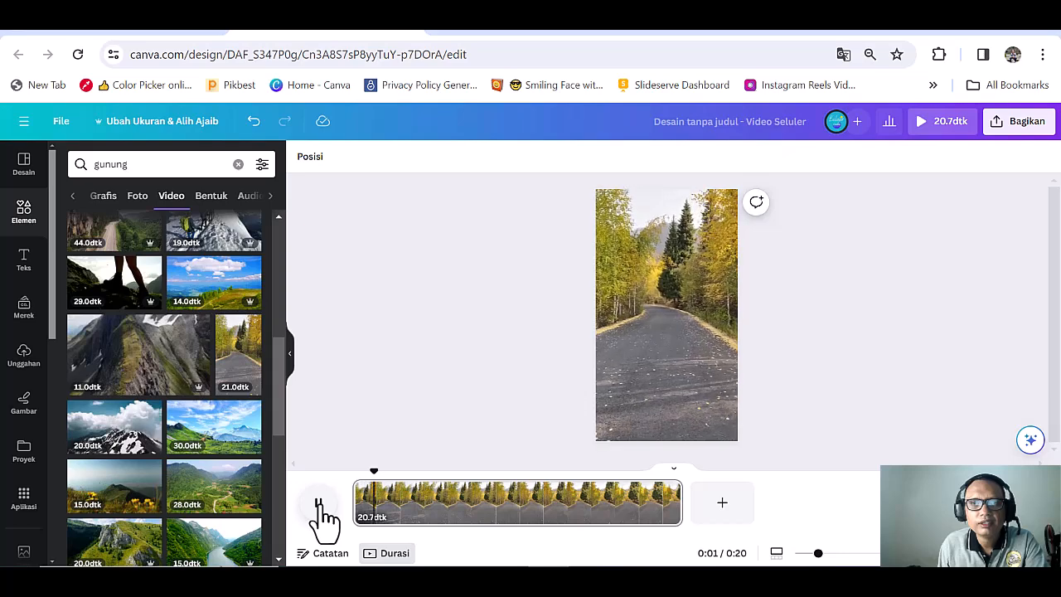
click(319, 503)
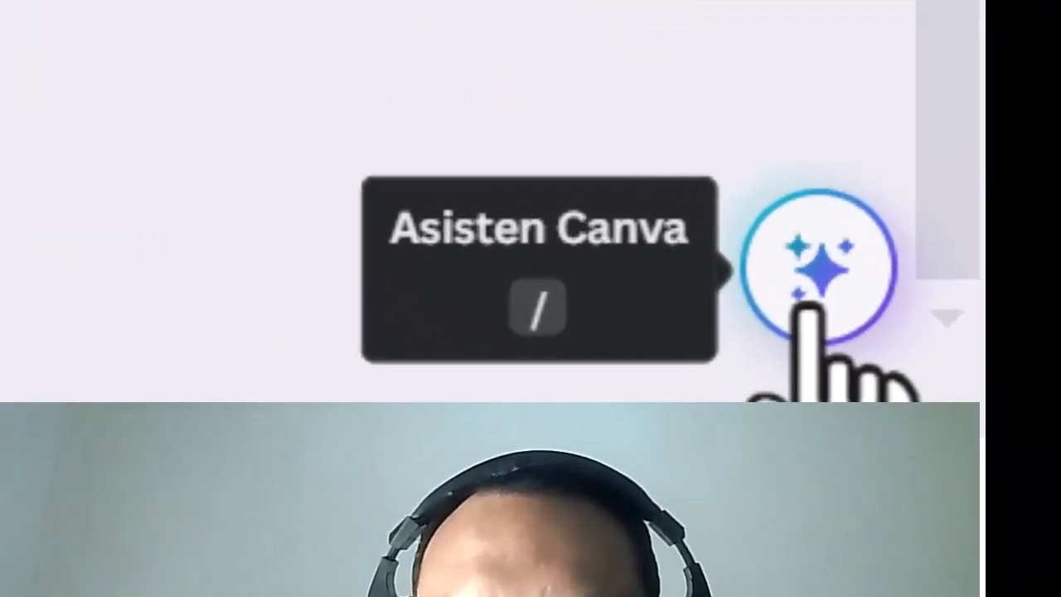
- Generate text on the page with Tulisan Ajaib using the prompt "tuliskan kalimat motivasi untuk bisnis"
click(808, 252)
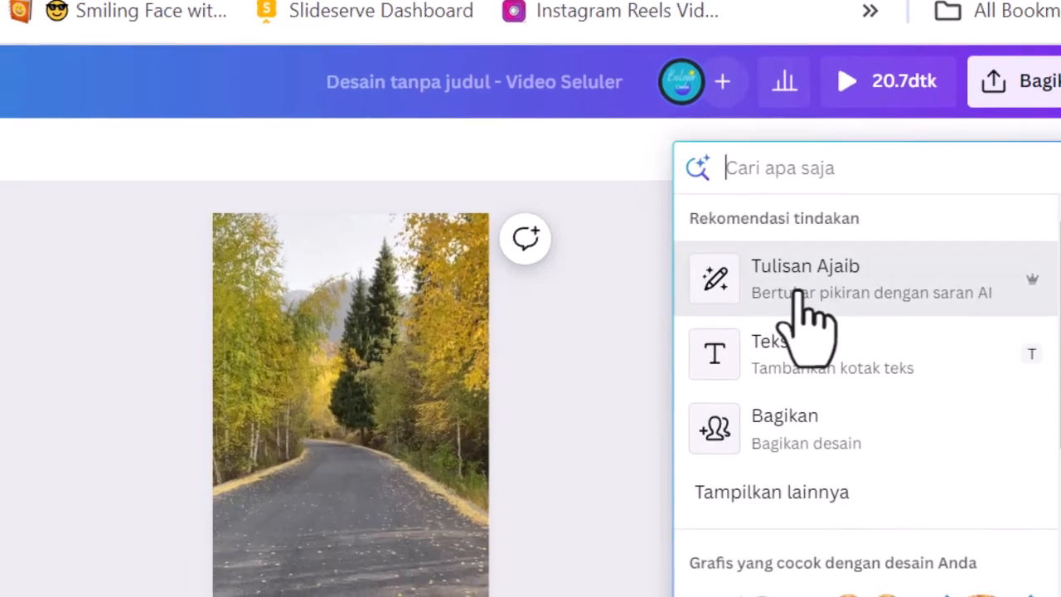
click(770, 299)
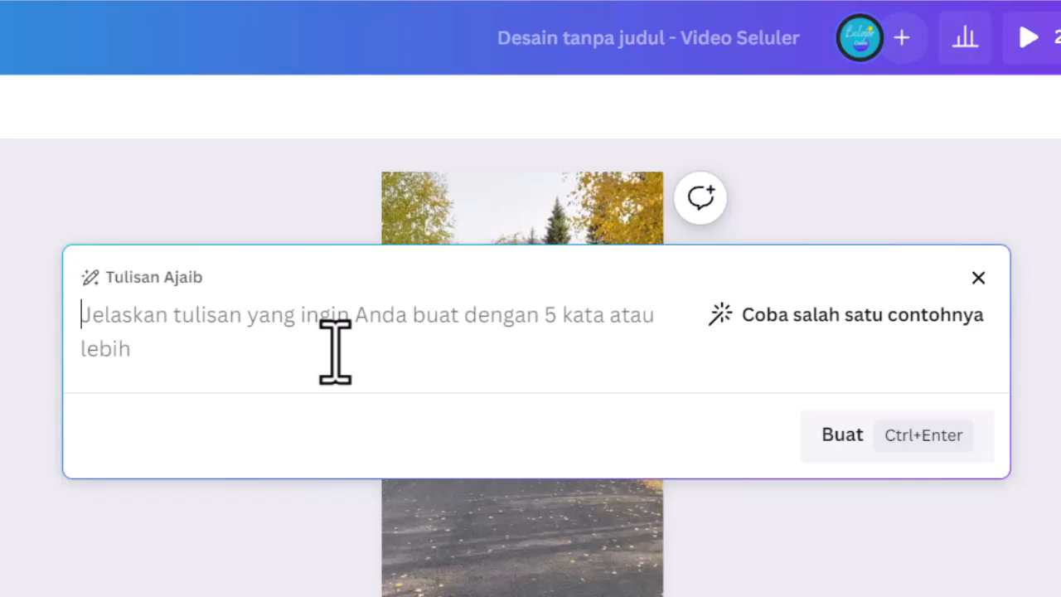
text(tul)
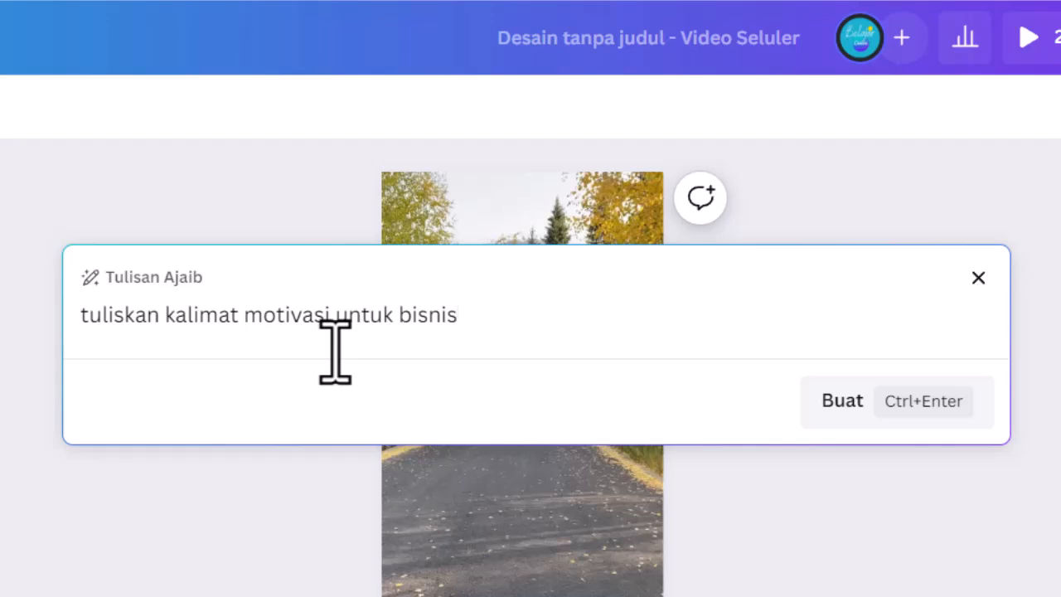
click(860, 405)
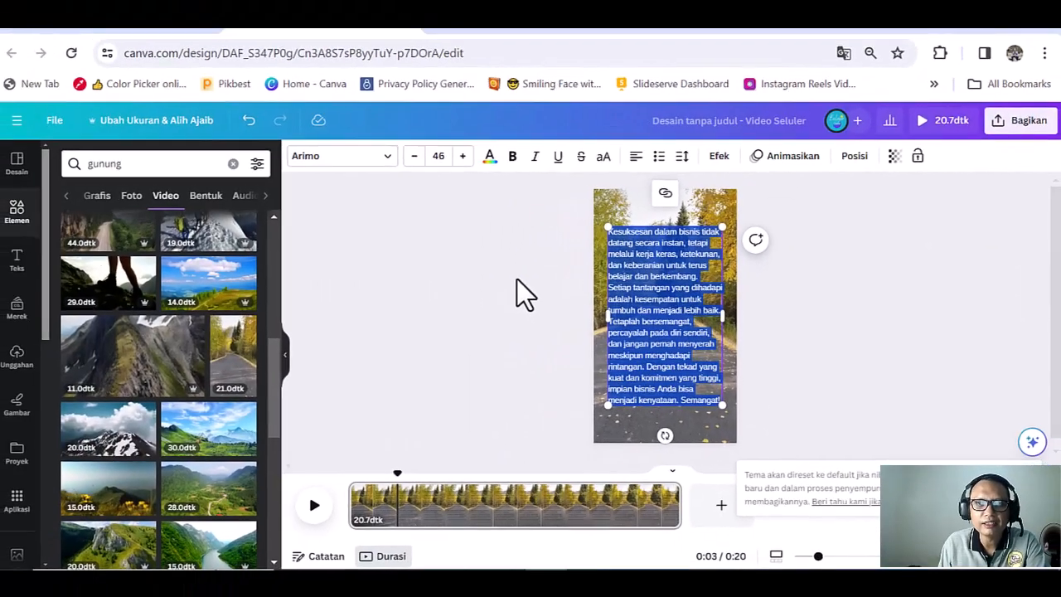
click(340, 349)
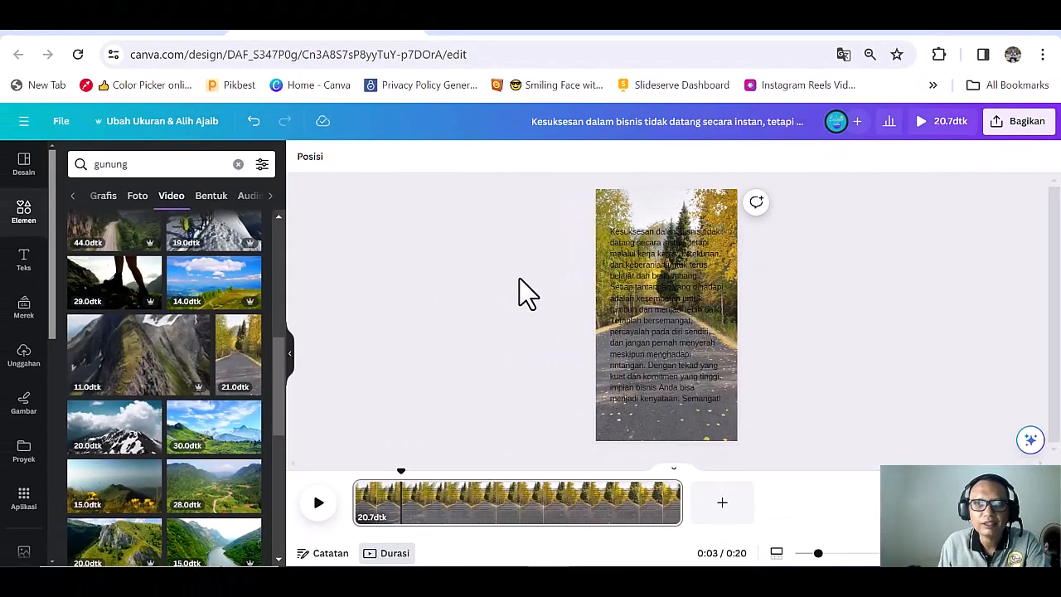
click(627, 281)
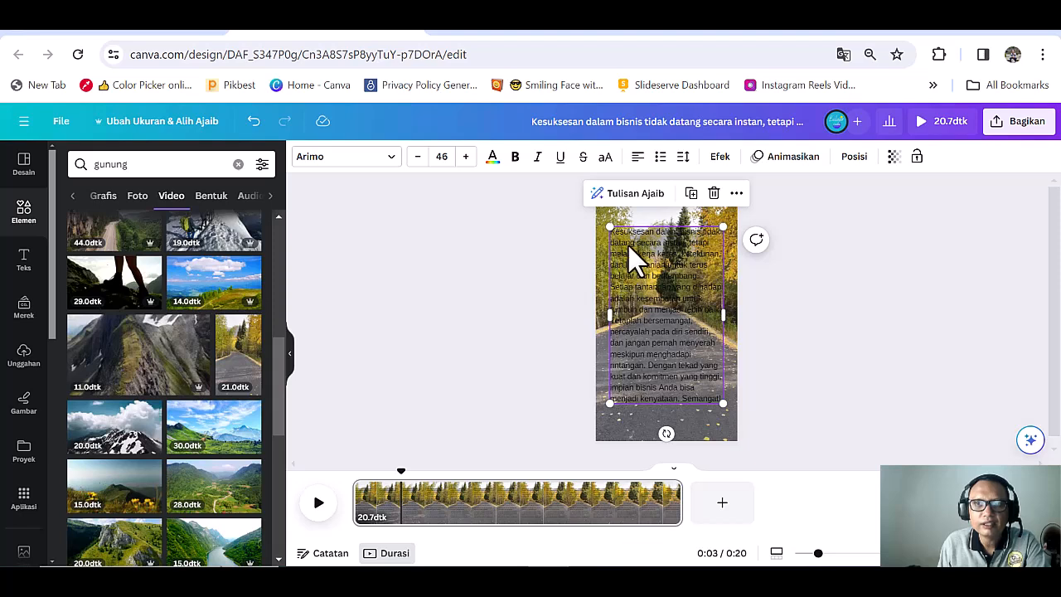
click(526, 314)
click(671, 312)
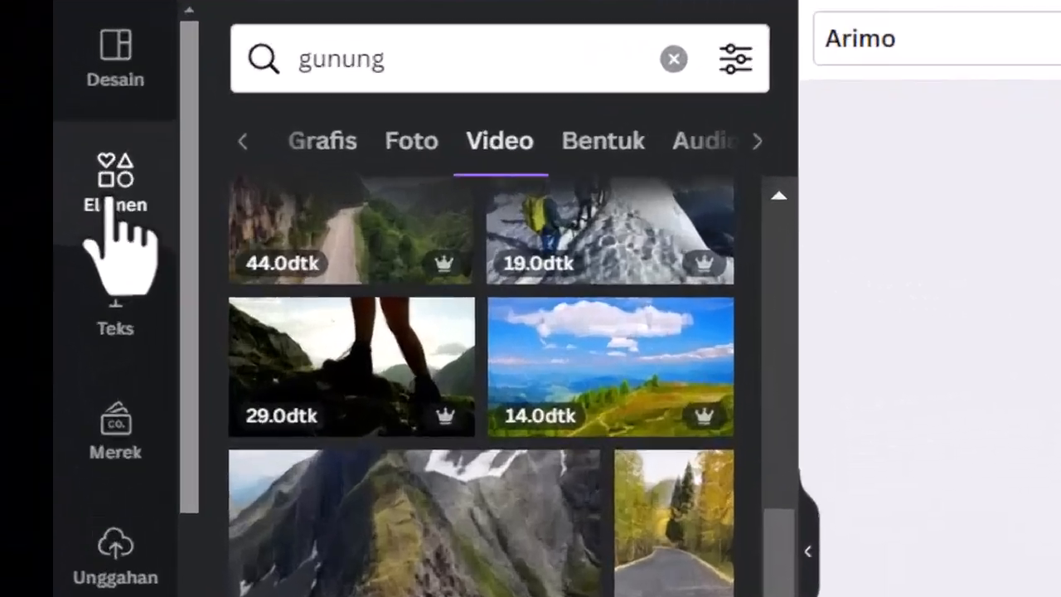
- Add a rounded square shape and stretch it into a tall rectangle covering the motivational text, leaving a narrow margin on both sides
click(31, 221)
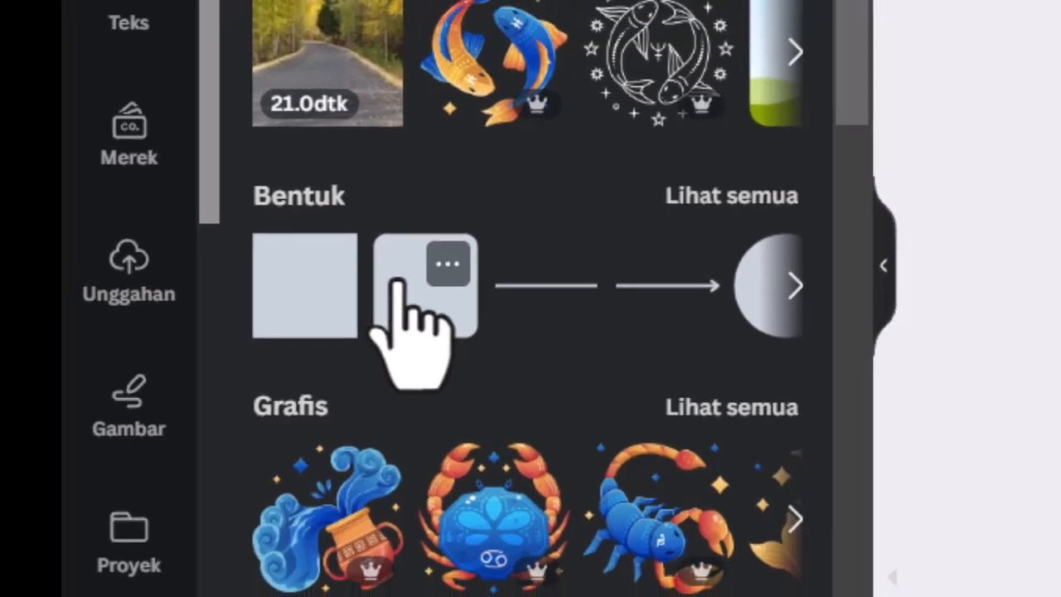
click(431, 278)
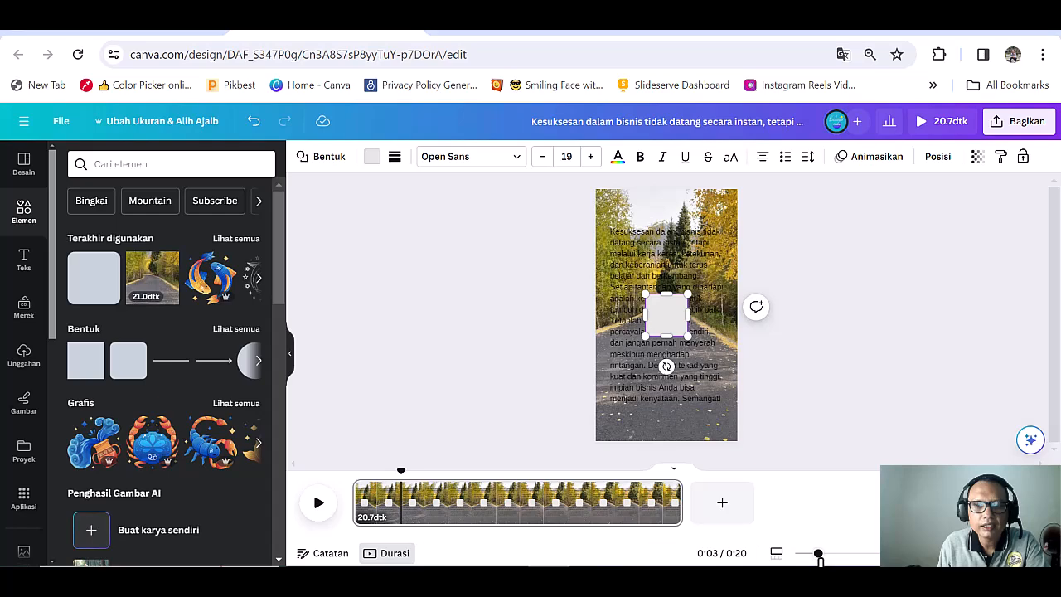
drag(819, 554, 826, 553)
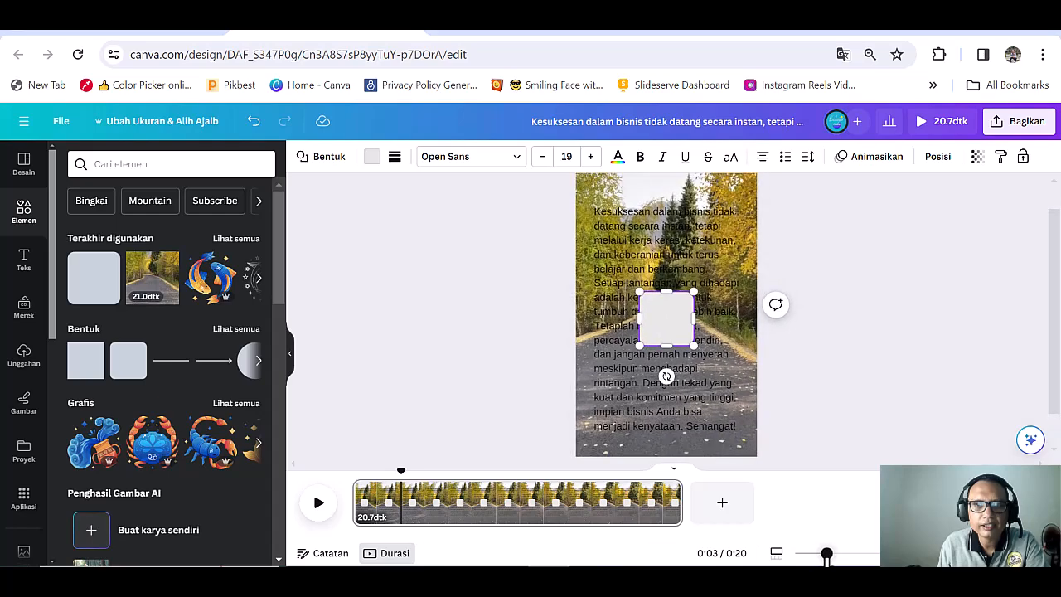
drag(643, 292, 633, 200)
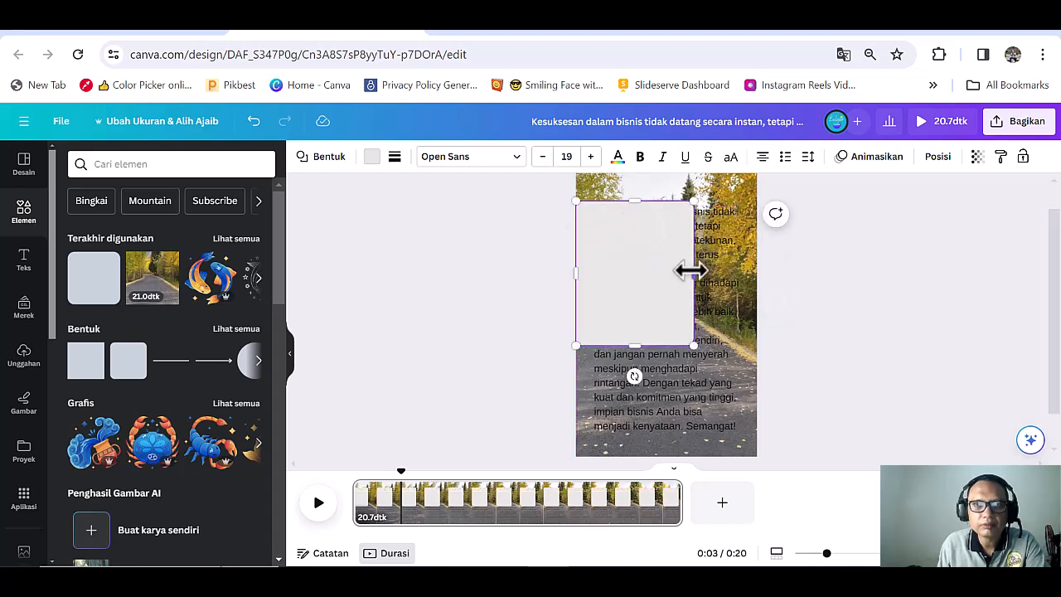
drag(705, 271, 747, 271)
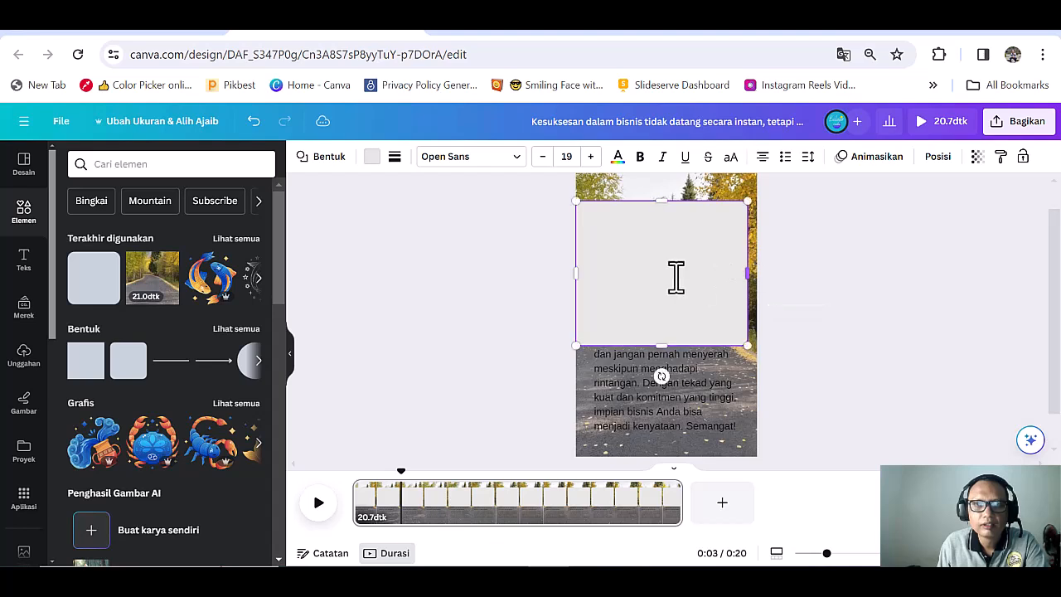
drag(577, 272, 586, 270)
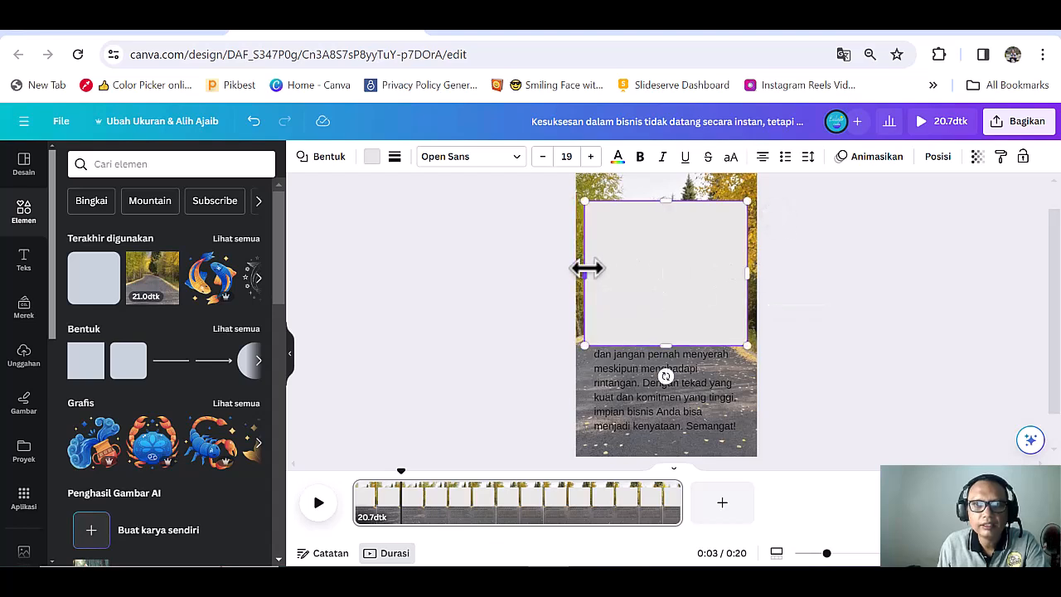
drag(666, 345, 662, 440)
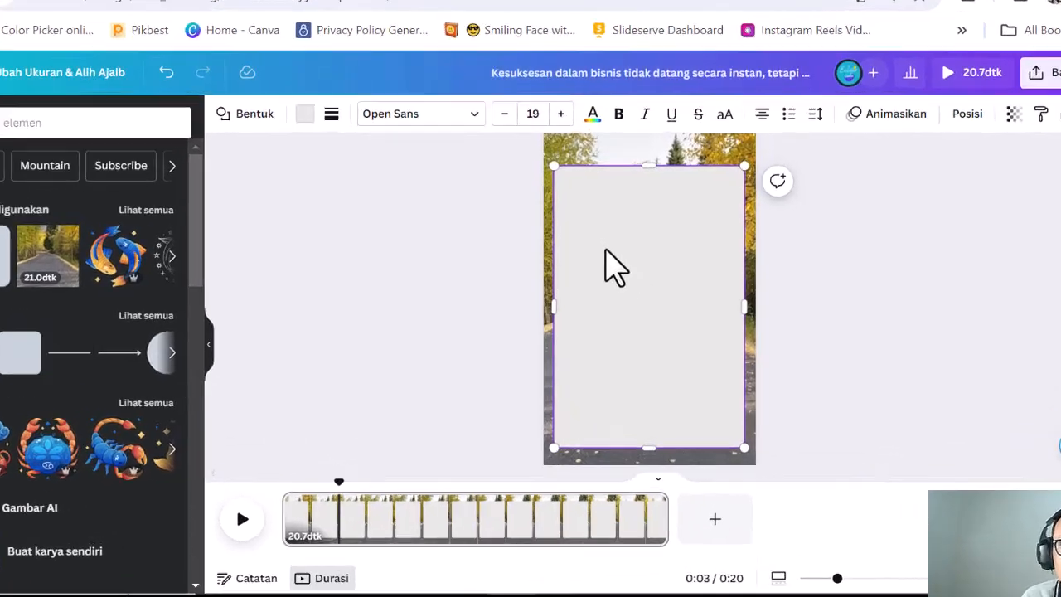
- Send the rounded rectangle one layer backward so that it lies behind the motivational text
right_click(630, 272)
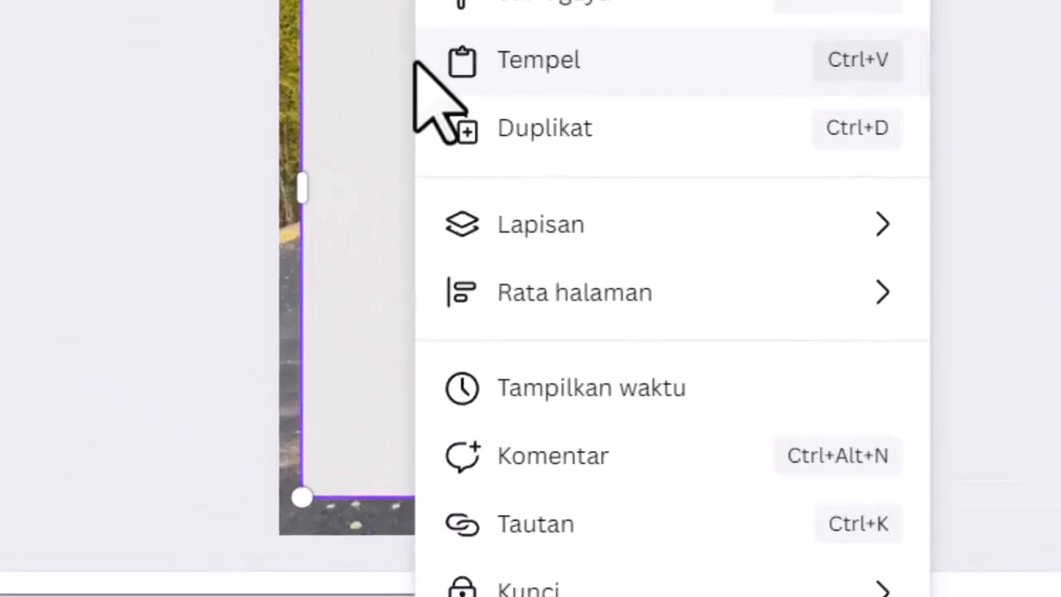
mouse_move(518, 229)
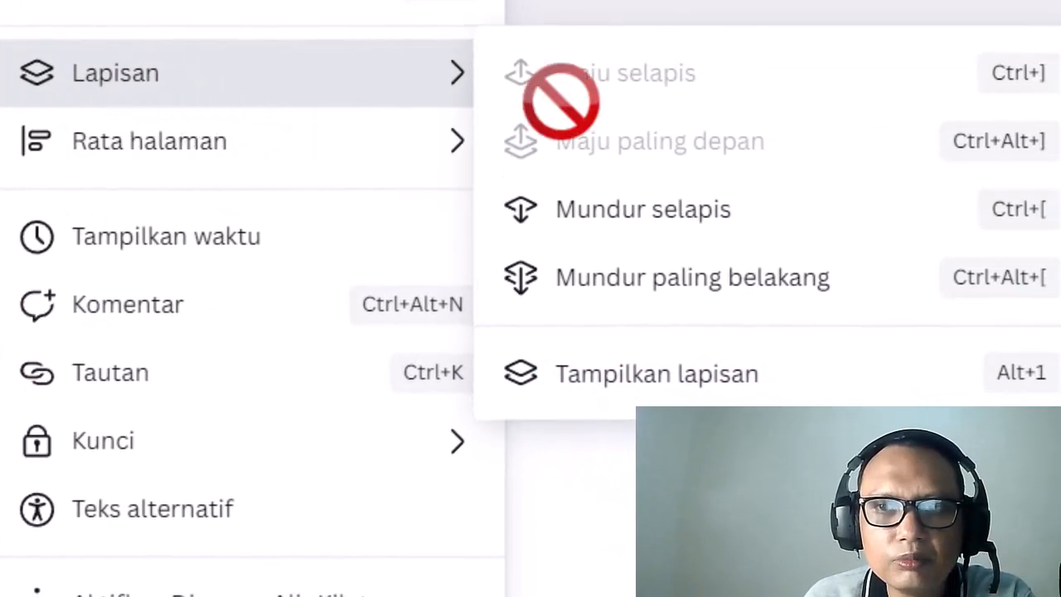
click(604, 220)
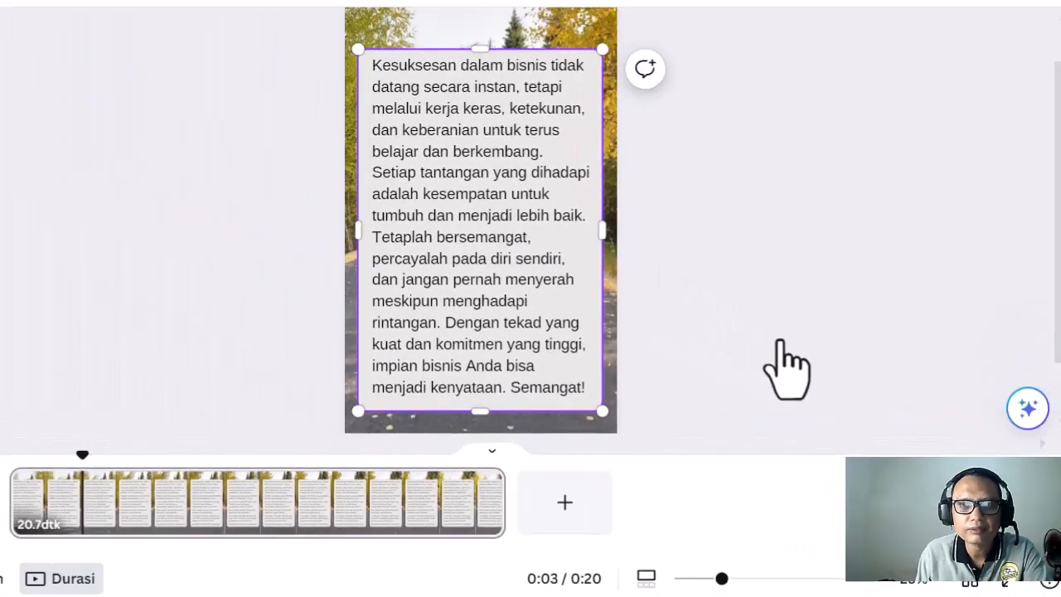
click(779, 340)
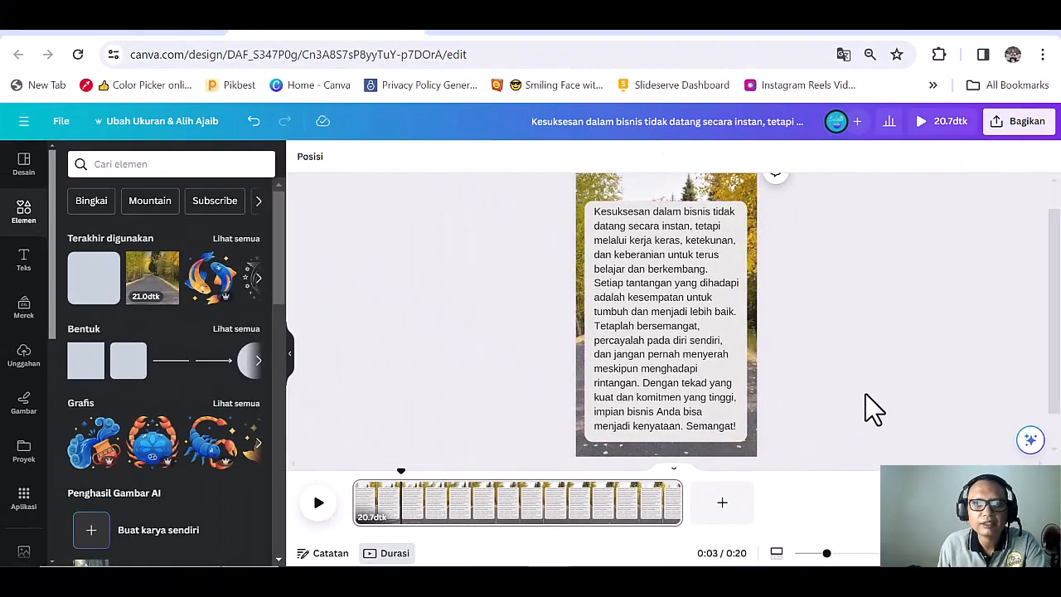
scroll(822, 371, down, 1)
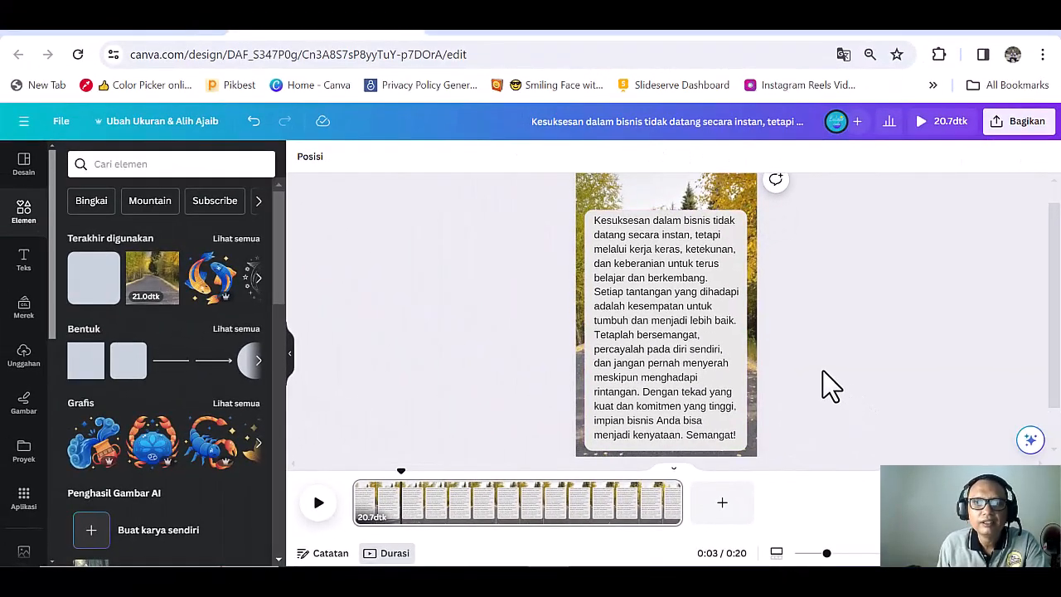
scroll(822, 369, up, 2)
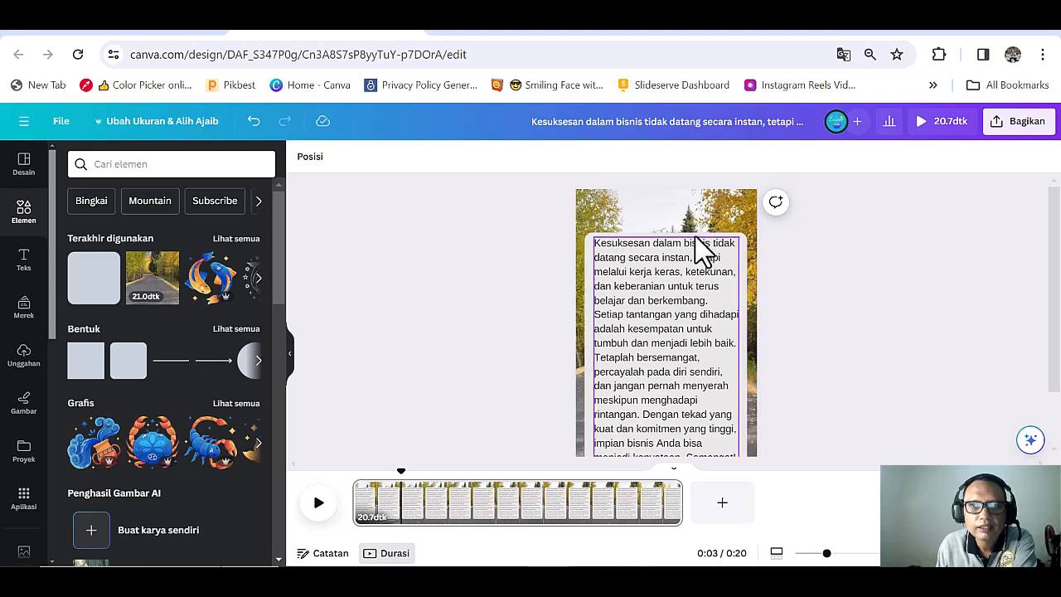
- Set the transparency of the rounded rectangle behind the text to 63
click(745, 244)
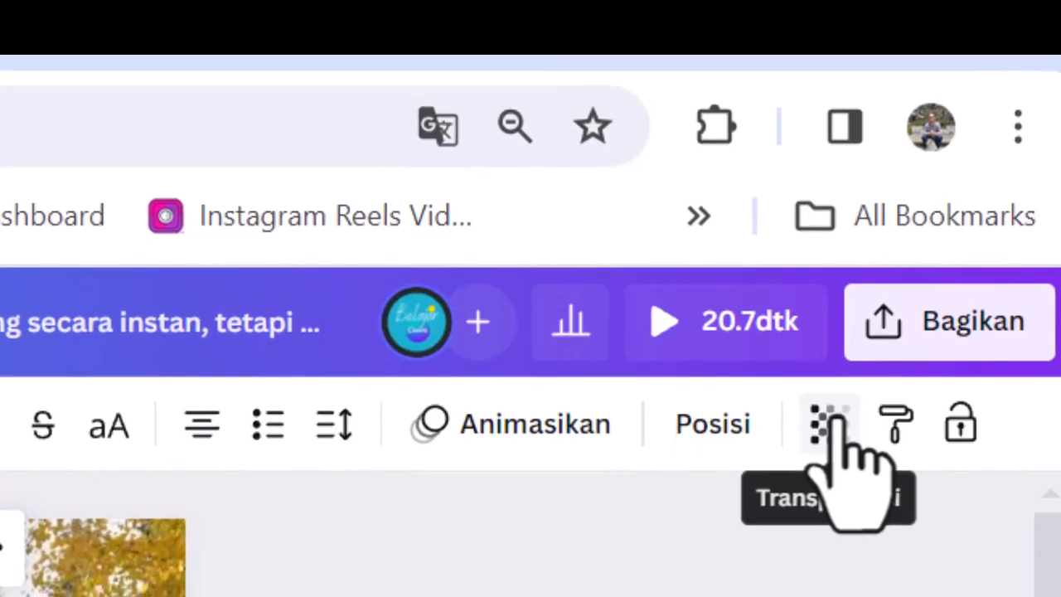
click(935, 235)
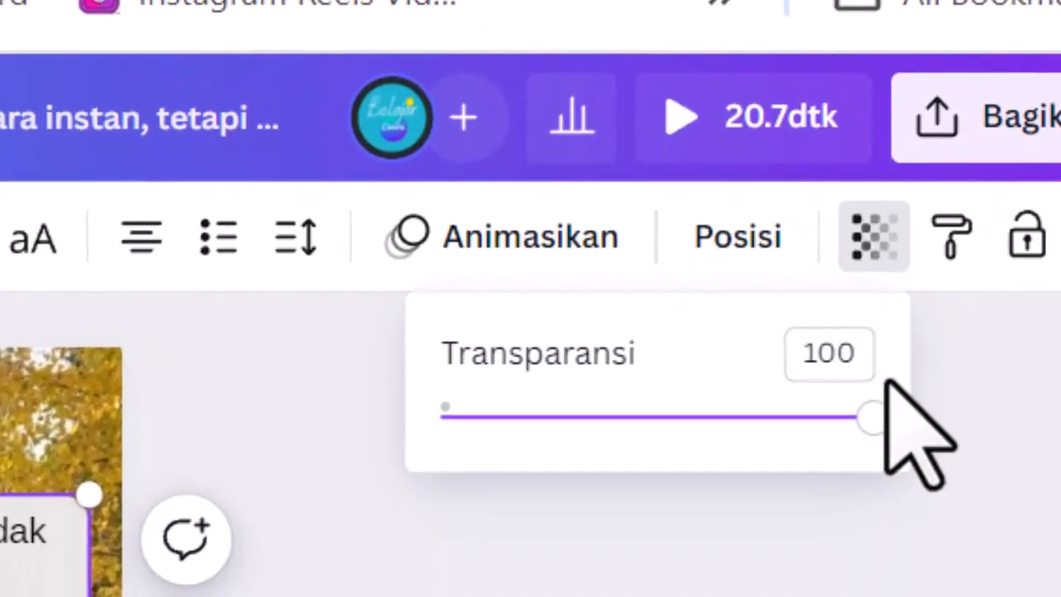
drag(868, 444, 710, 435)
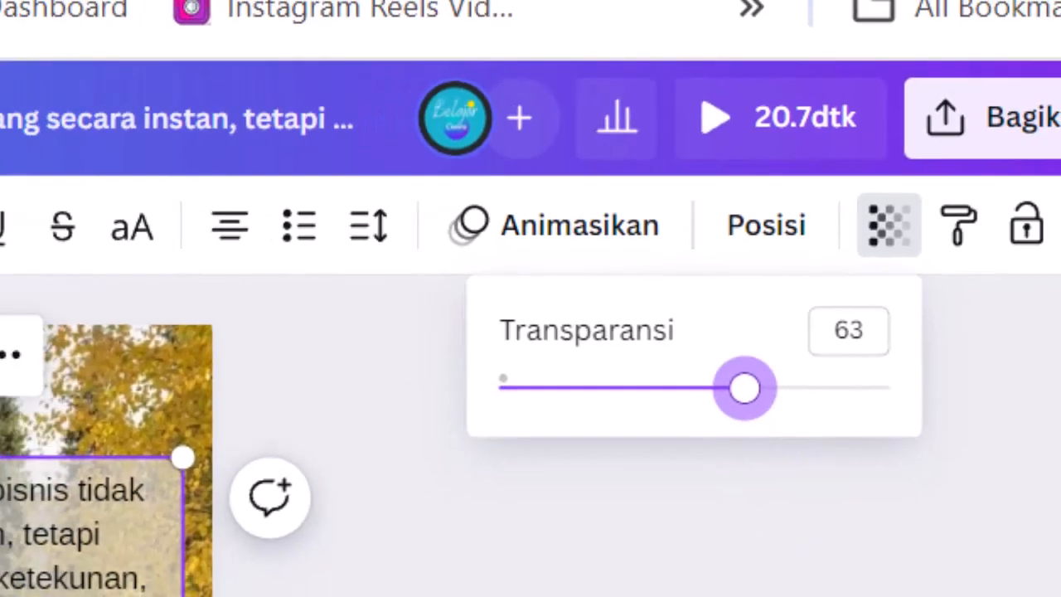
click(881, 348)
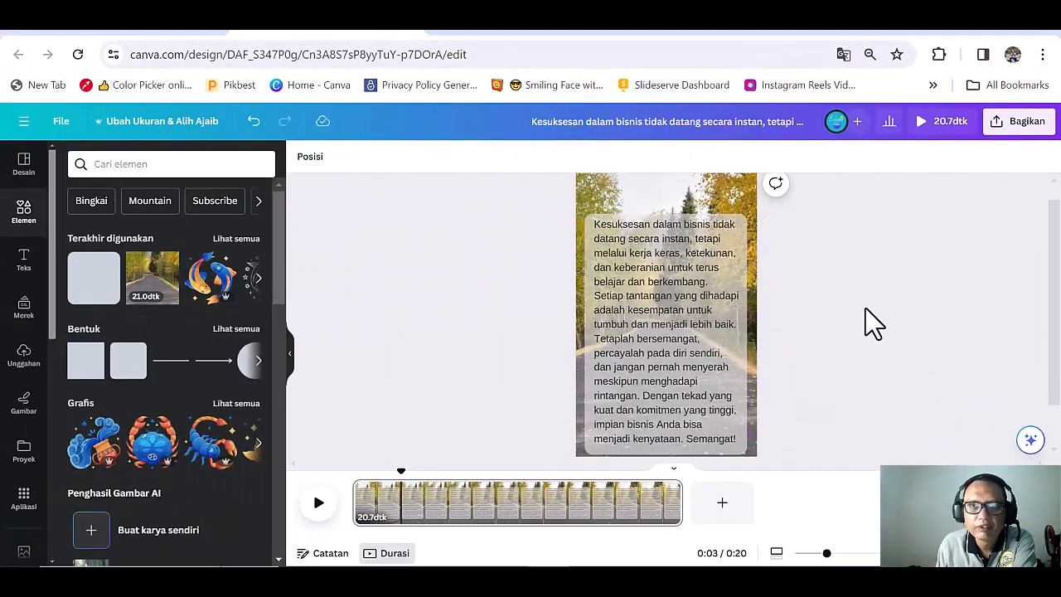
scroll(865, 308, down, 1)
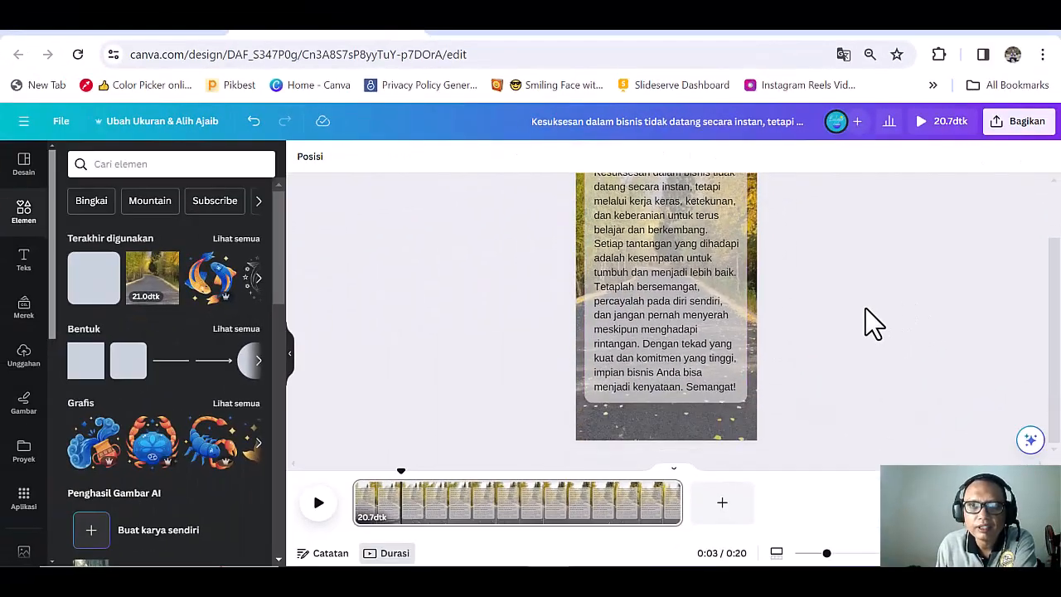
scroll(865, 309, up, 2)
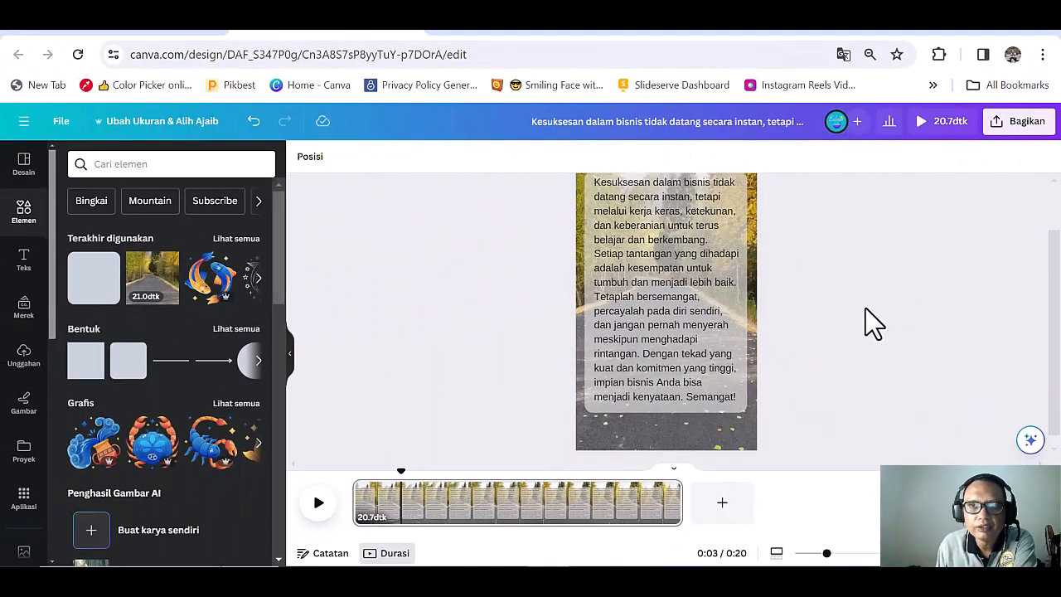
- Extend the rounded rectangle slightly at its upper and lower edges to leave more margin around the text
click(744, 272)
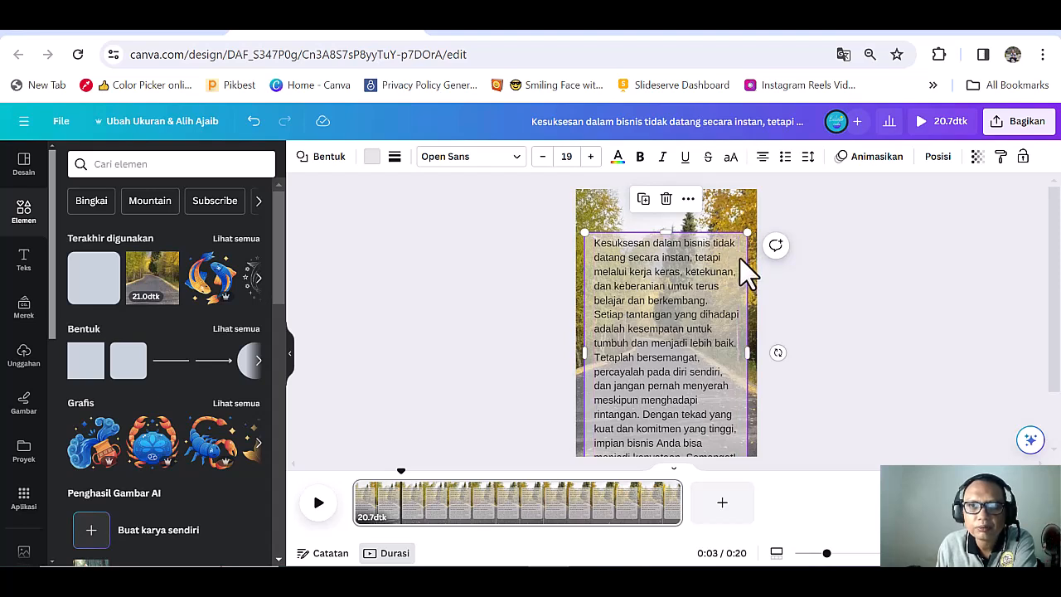
drag(665, 226, 663, 219)
scroll(769, 286, down, 2)
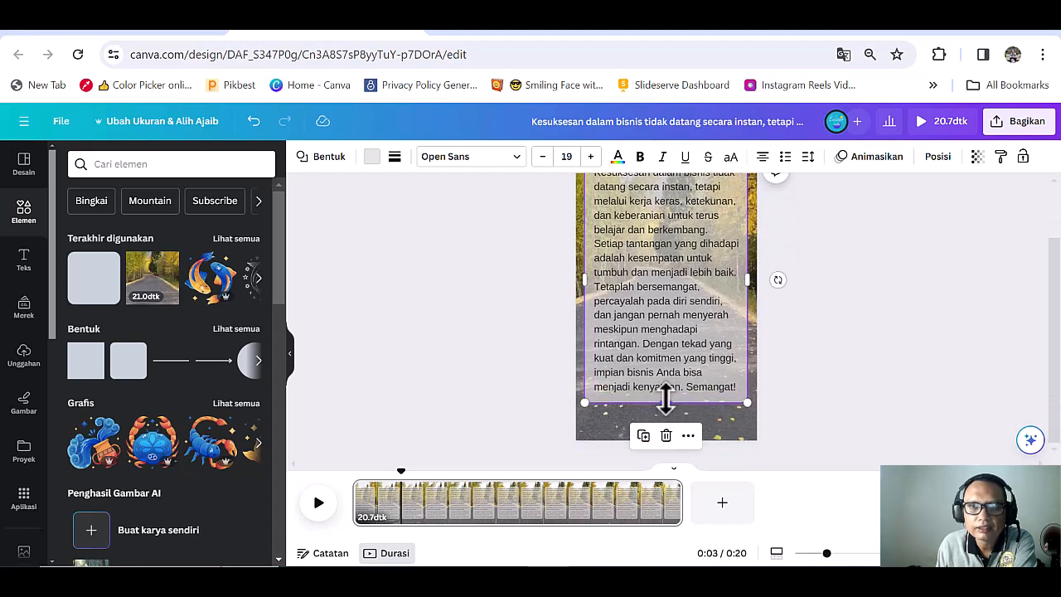
drag(667, 402, 666, 404)
click(505, 350)
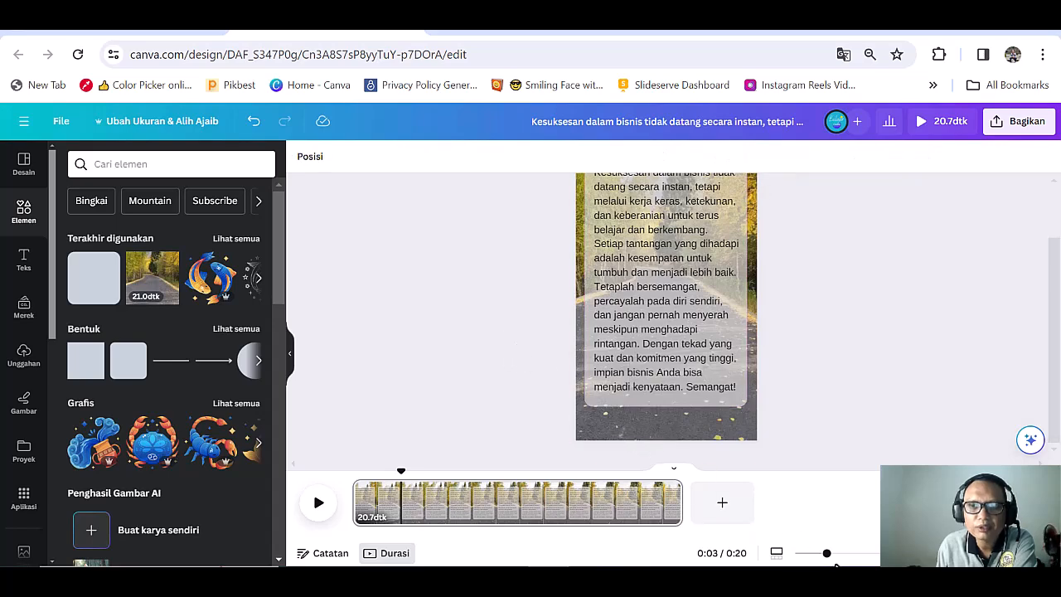
- Play back the first page to preview the text panel over the moving road video, pausing about halfway
drag(826, 554, 822, 553)
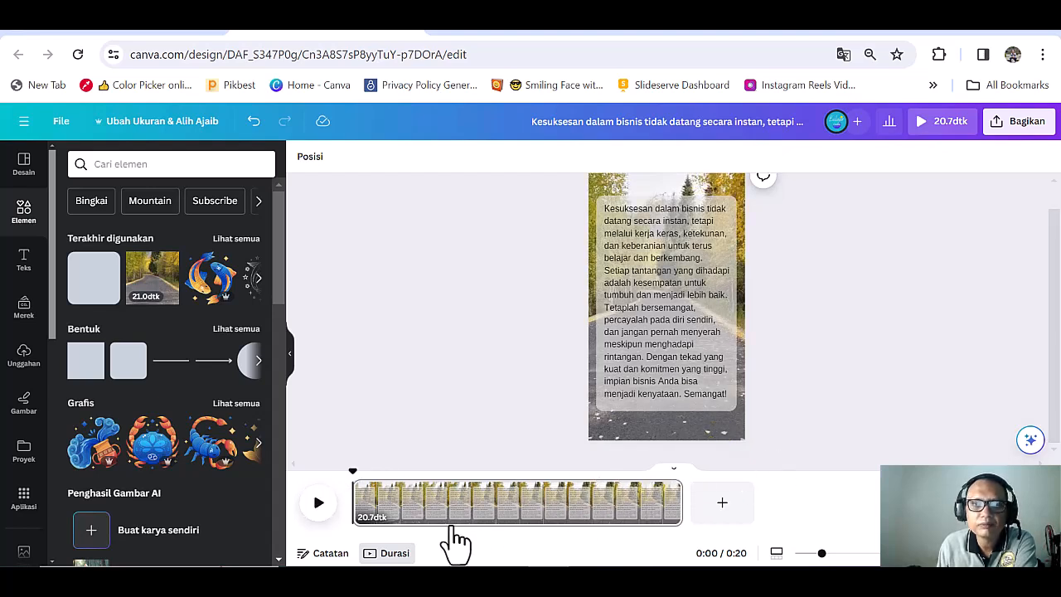
click(319, 506)
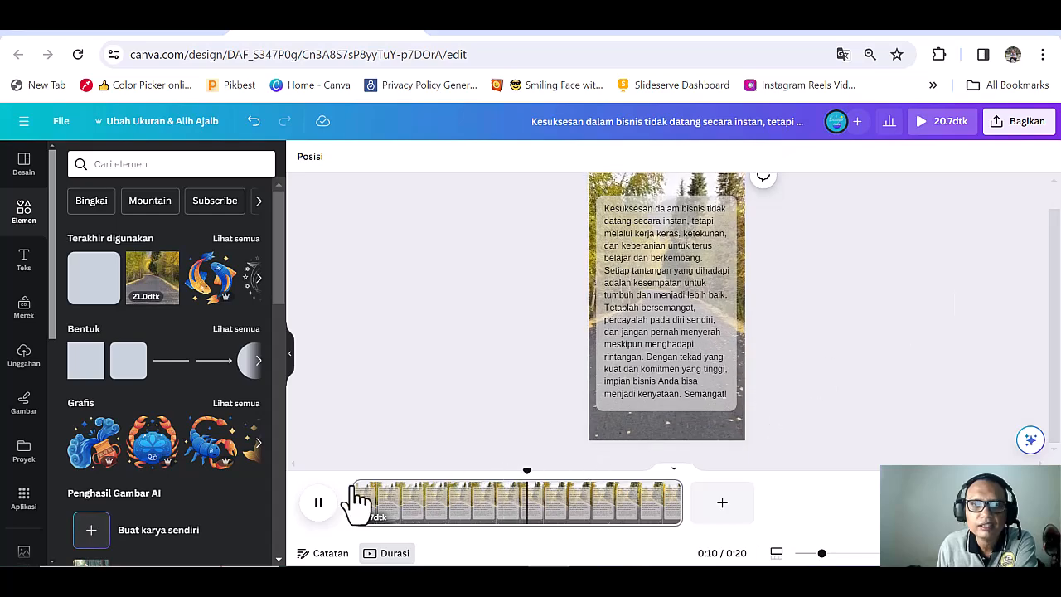
click(321, 502)
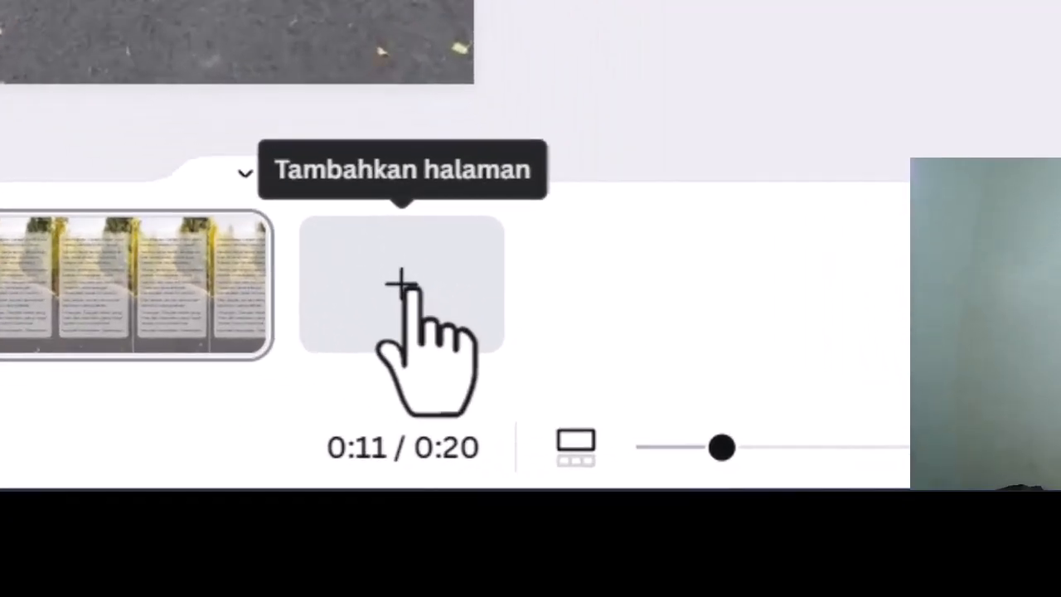
- Add a blank second page to the video and search the elements for "pantai"
click(722, 503)
click(407, 288)
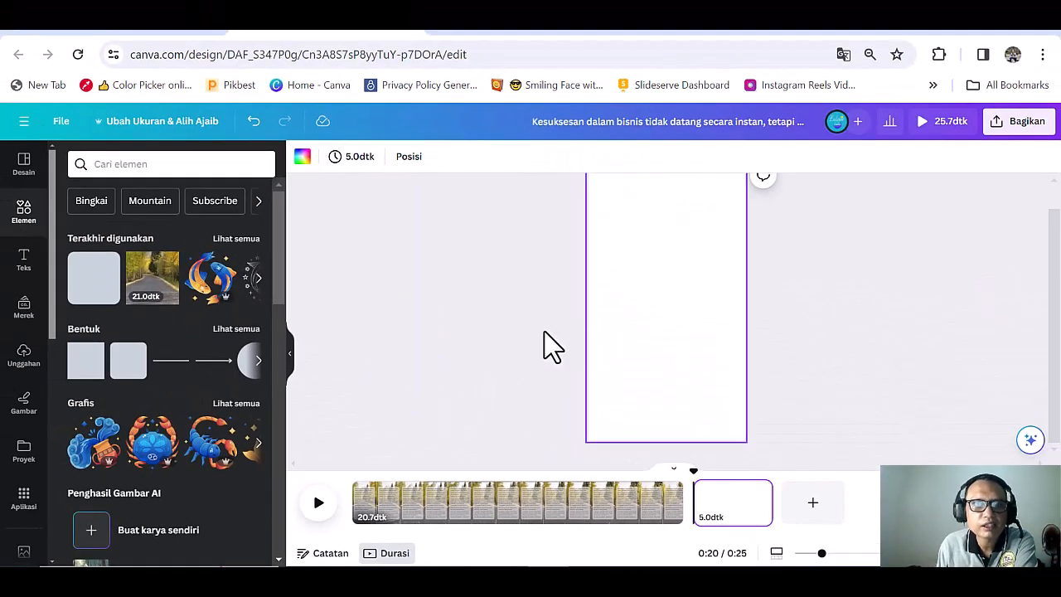
click(218, 160)
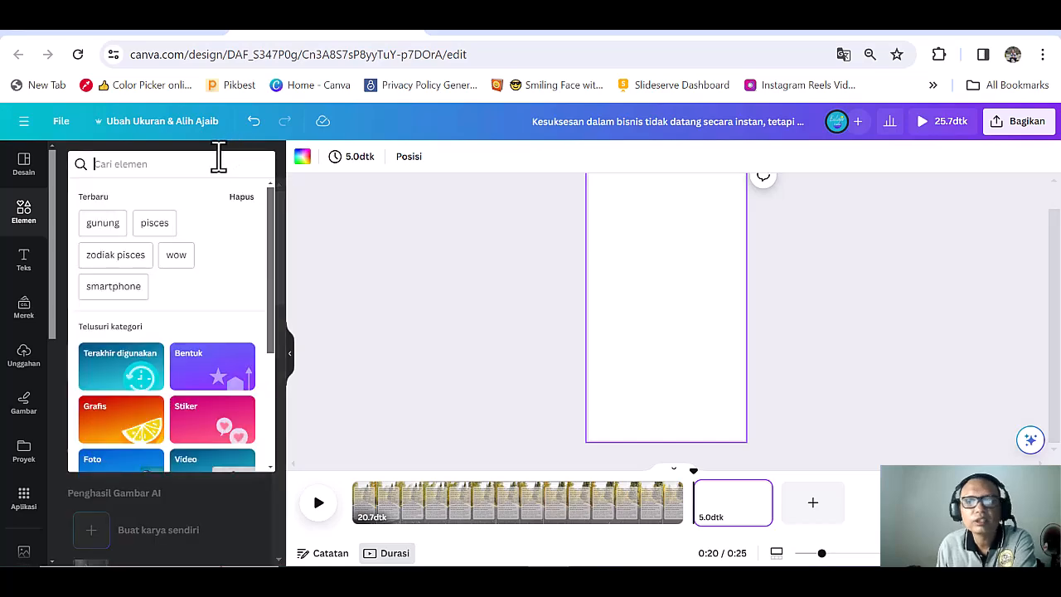
text(panta)
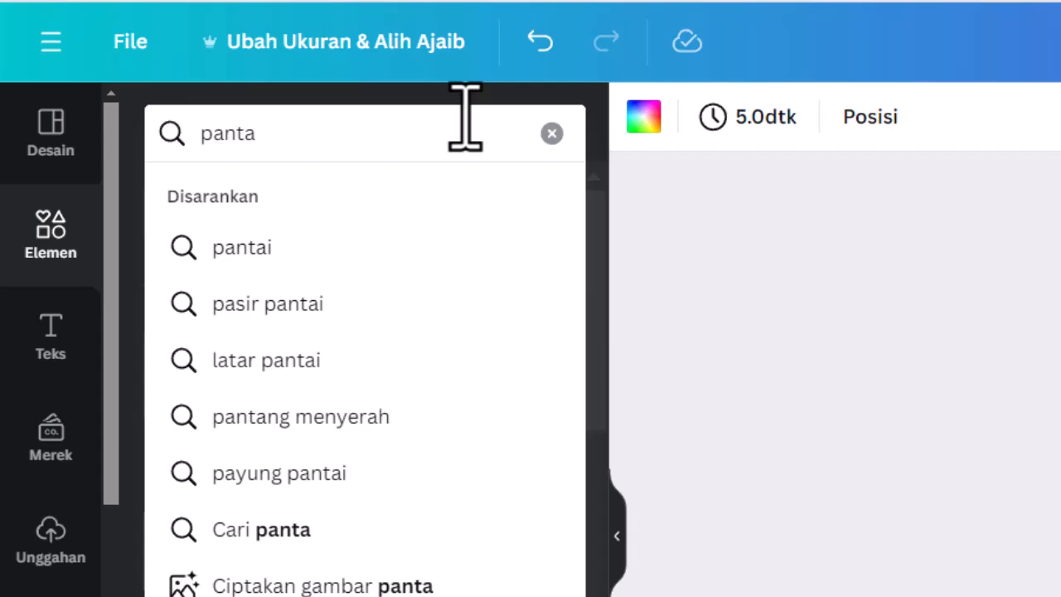
text(i)
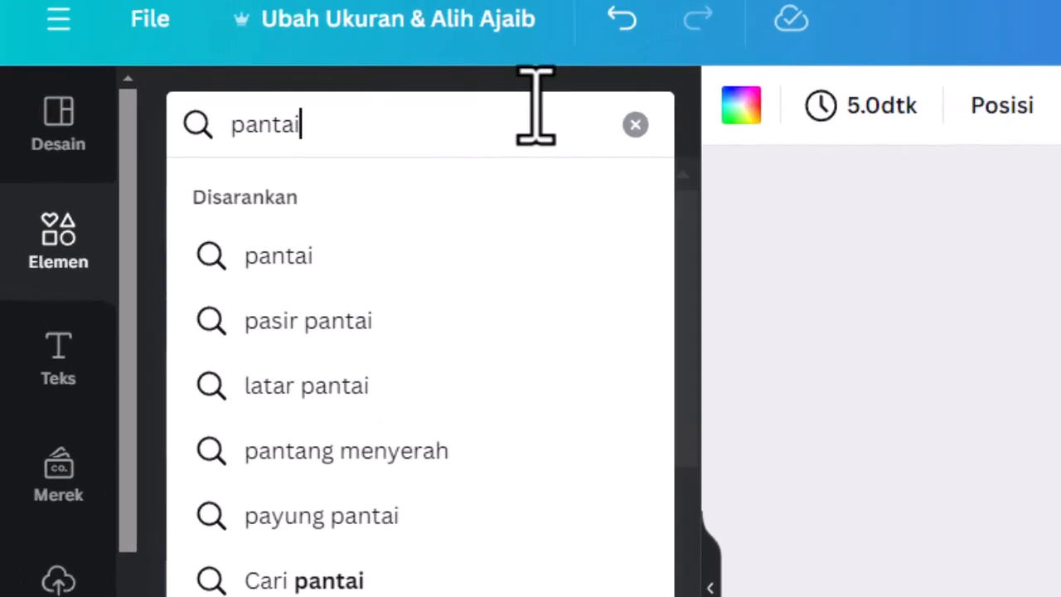
key(Return)
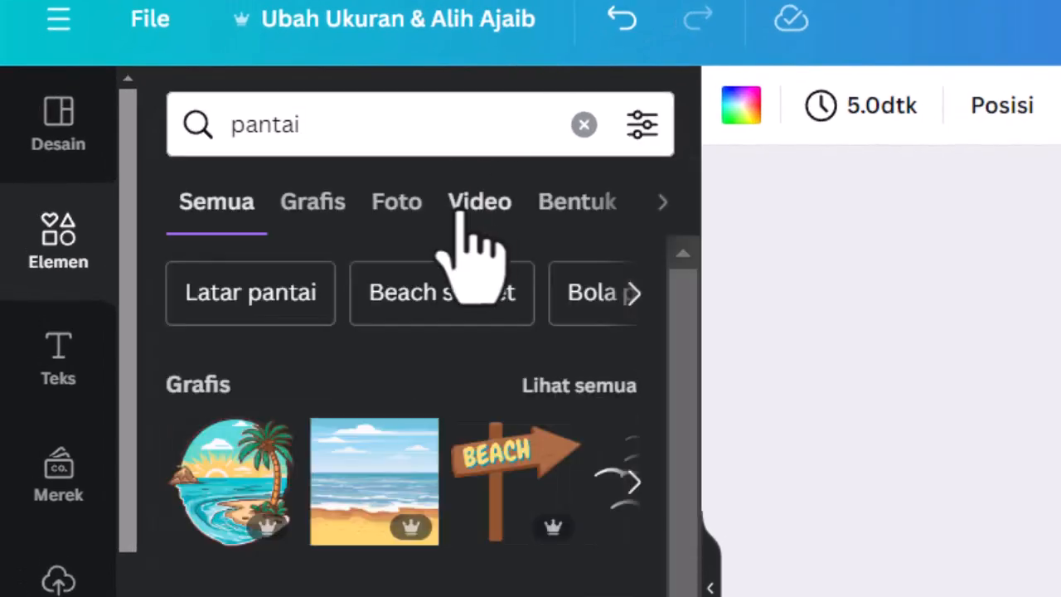
- Add the 13-second beach video with the dark coastal mountains to the second page and set it as the page background
click(468, 203)
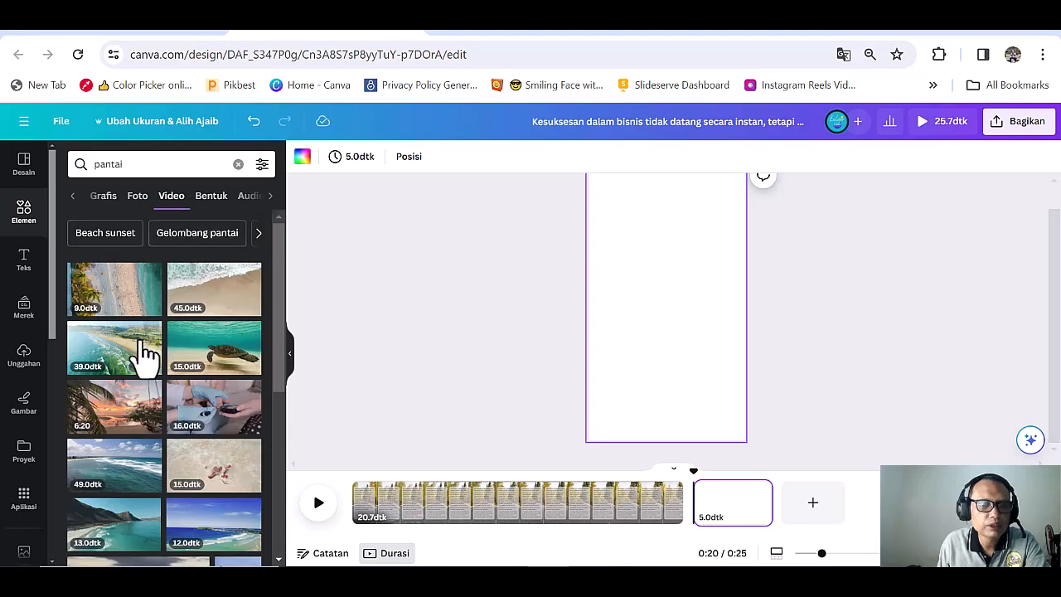
scroll(174, 381, down, 2)
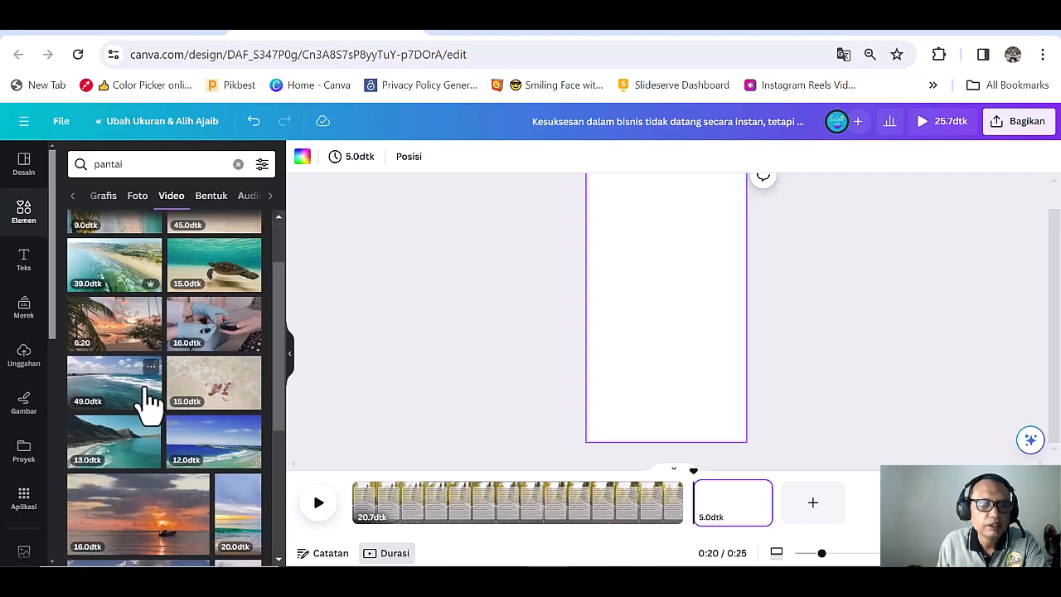
click(138, 453)
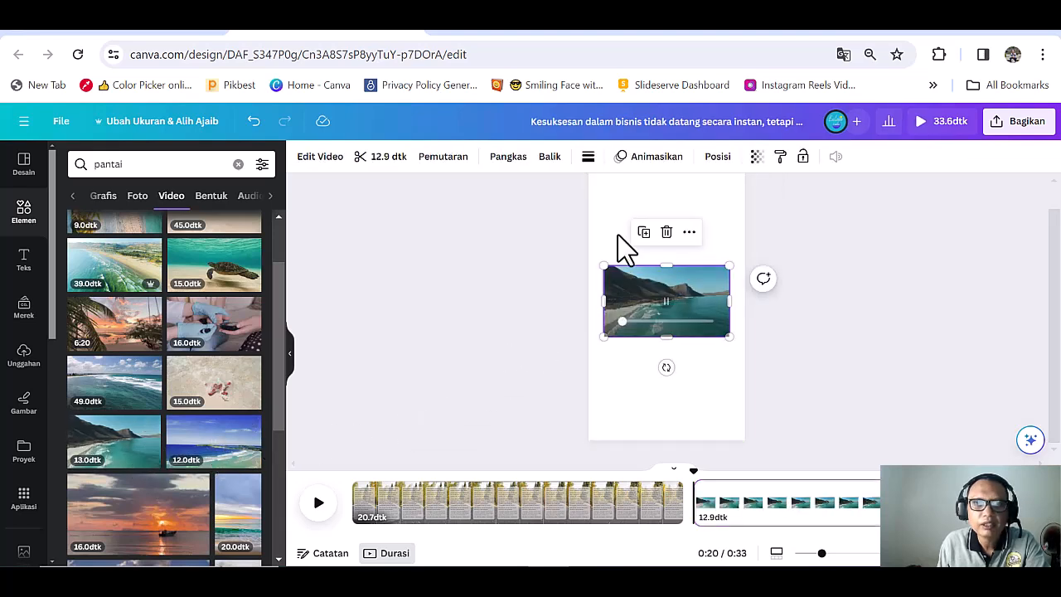
right_click(628, 309)
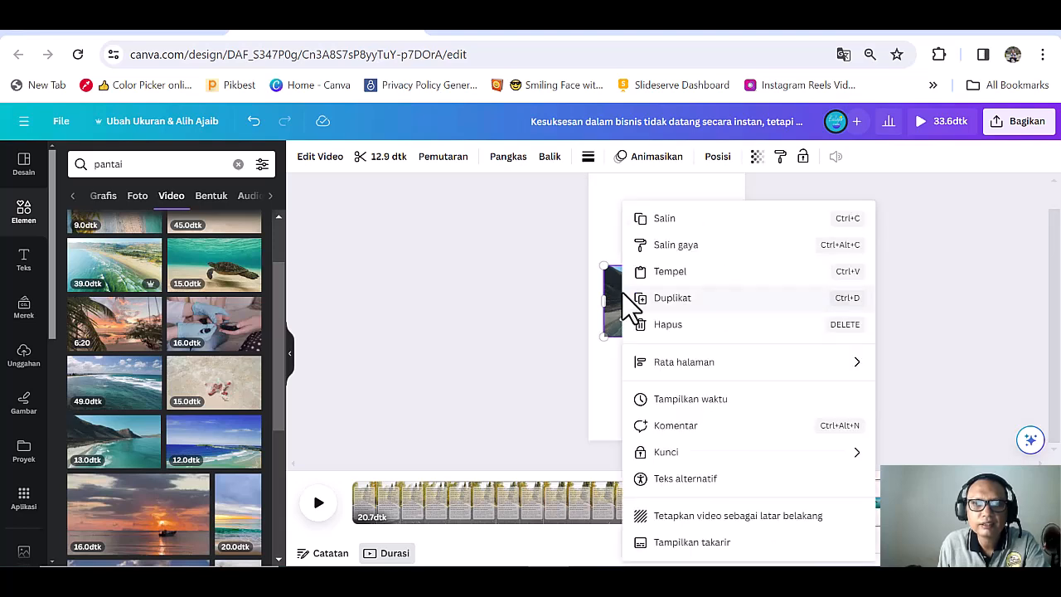
click(694, 521)
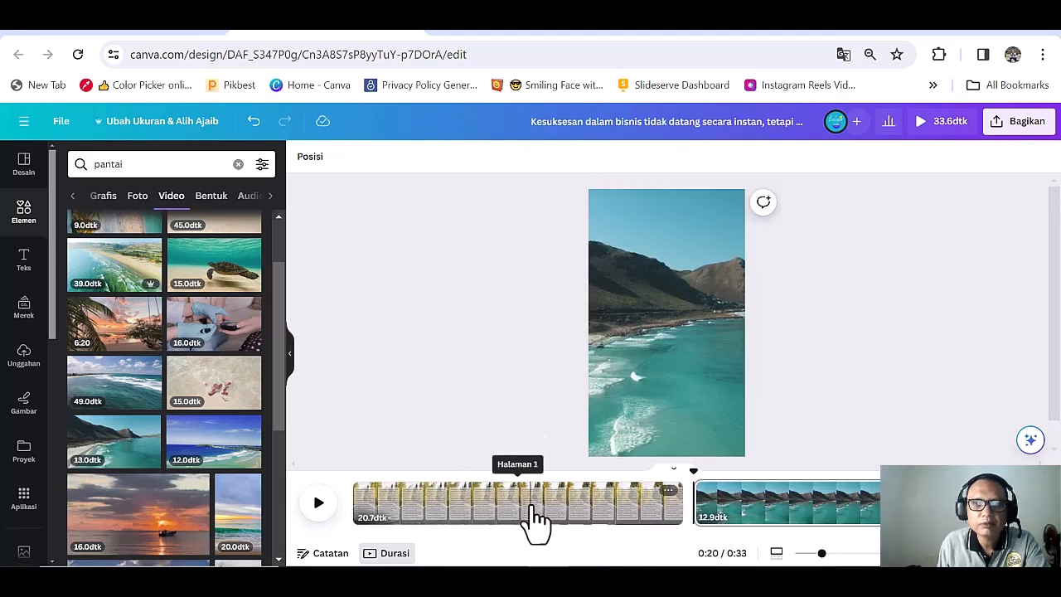
- Generate text on the second page with Tulisan Ajaib using the prompt "tuliskan kalimat motivasi untuk kehidupan"
click(1031, 441)
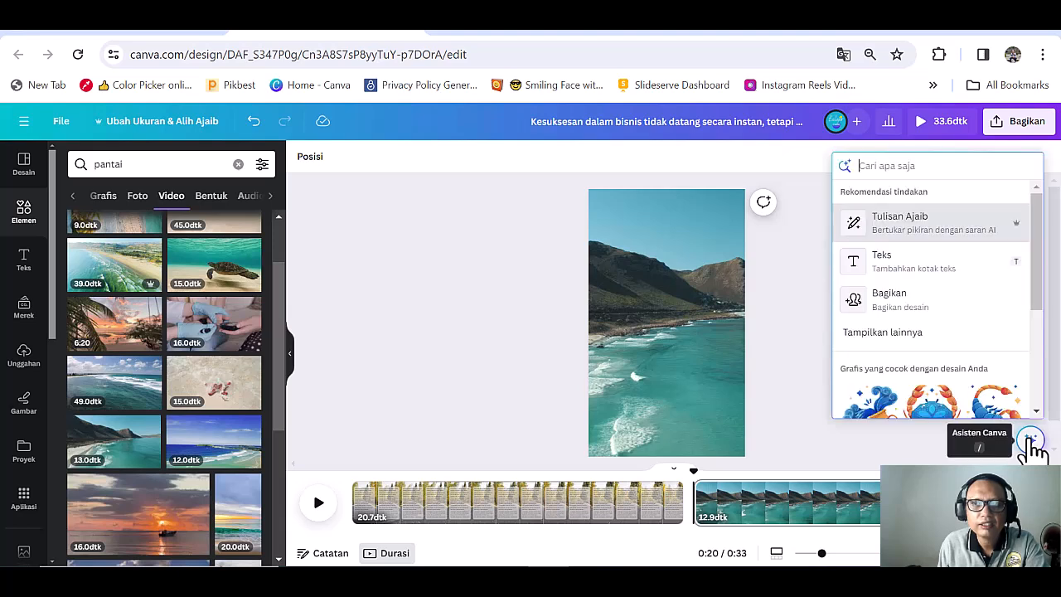
click(905, 232)
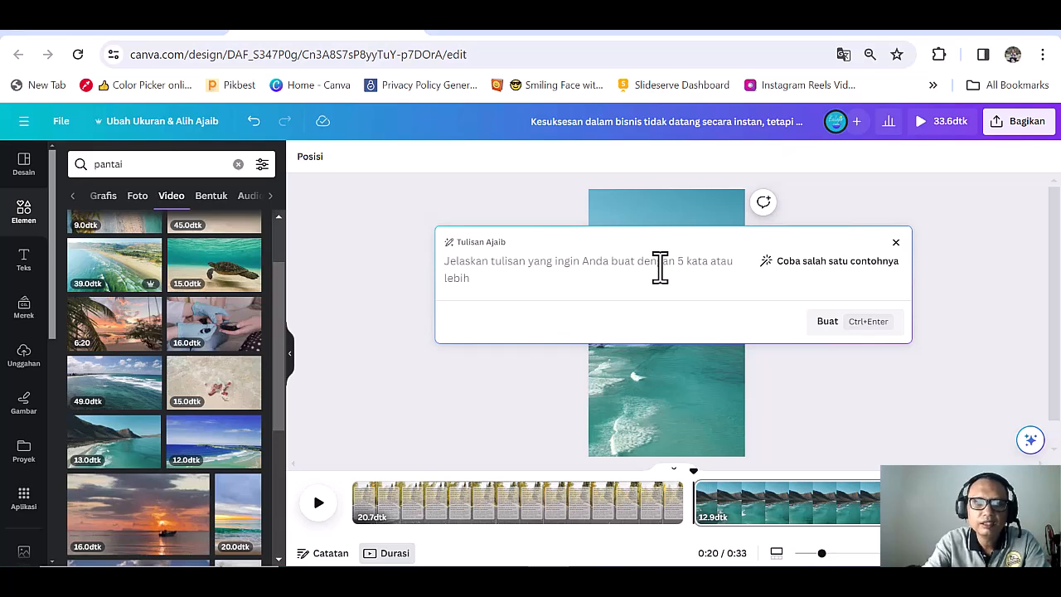
text(tulisk)
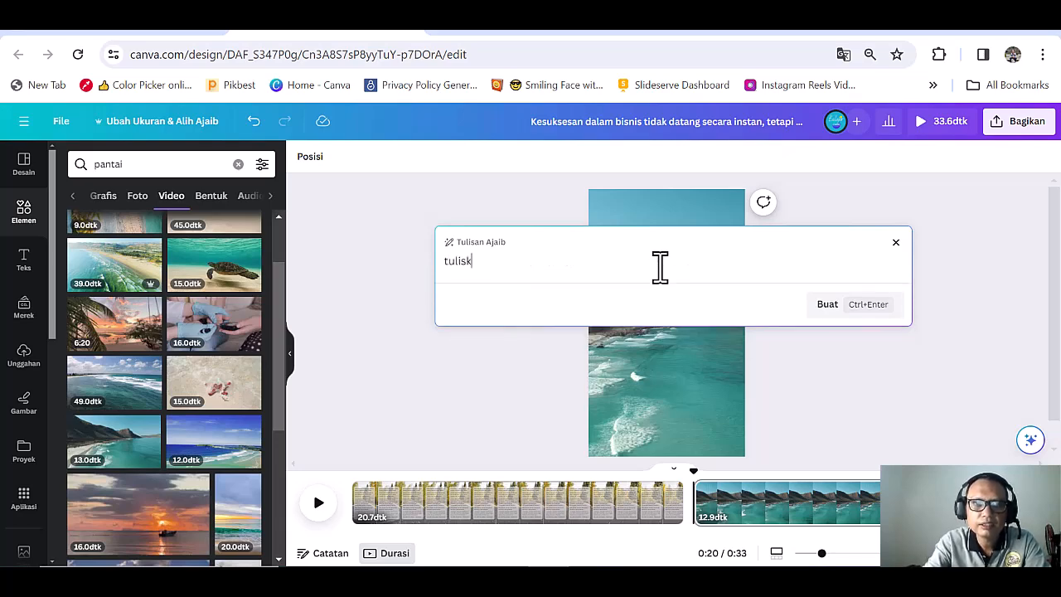
text(an kalimat motivasi untuk kehidupan)
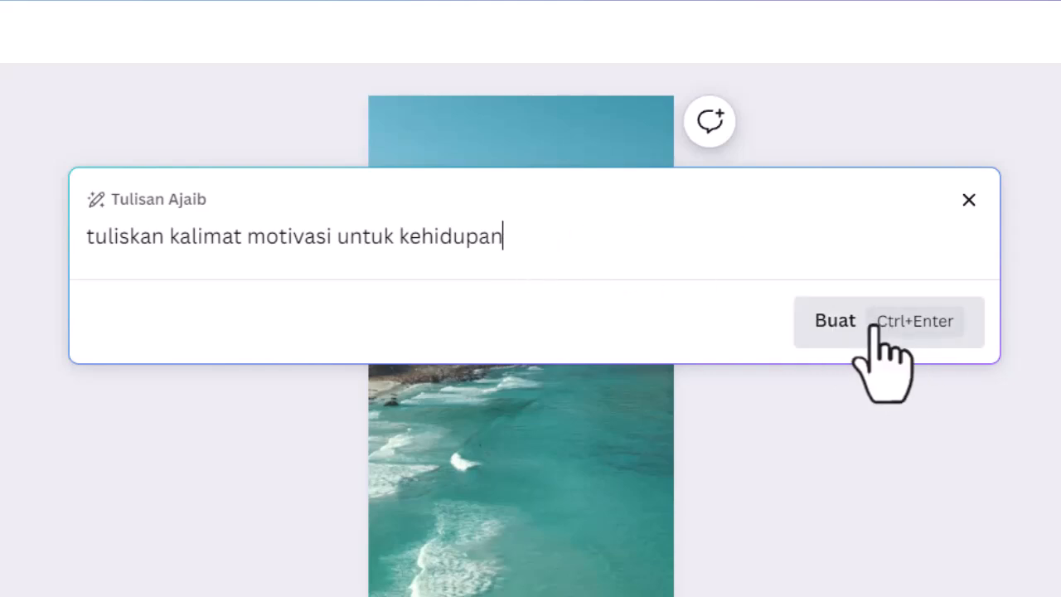
click(834, 321)
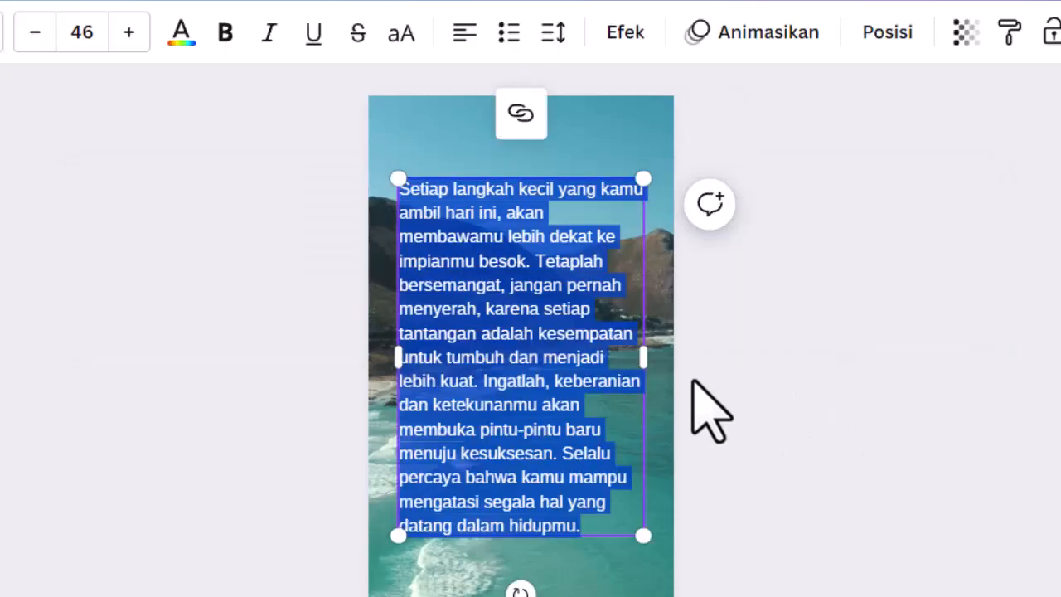
click(217, 380)
click(443, 378)
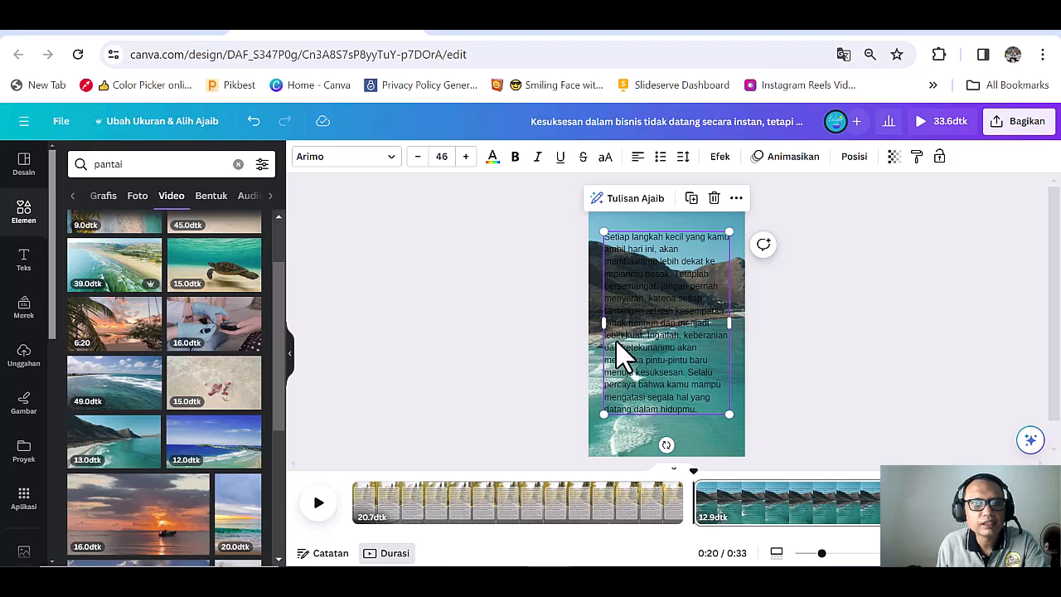
- Add a recently used rounded rectangle to the second page and stretch it to cover the whole text block
click(24, 209)
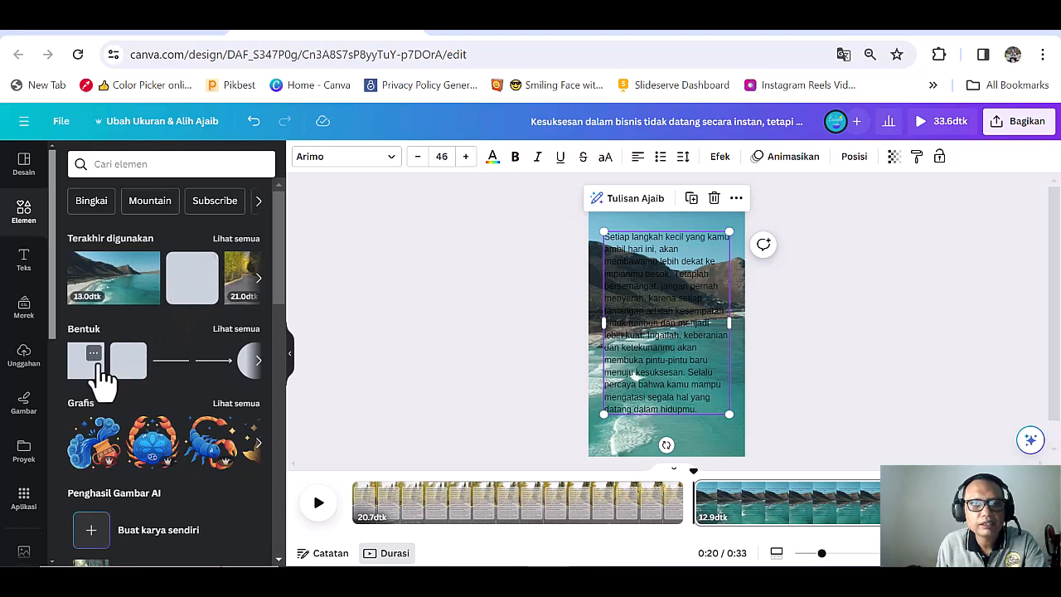
click(191, 286)
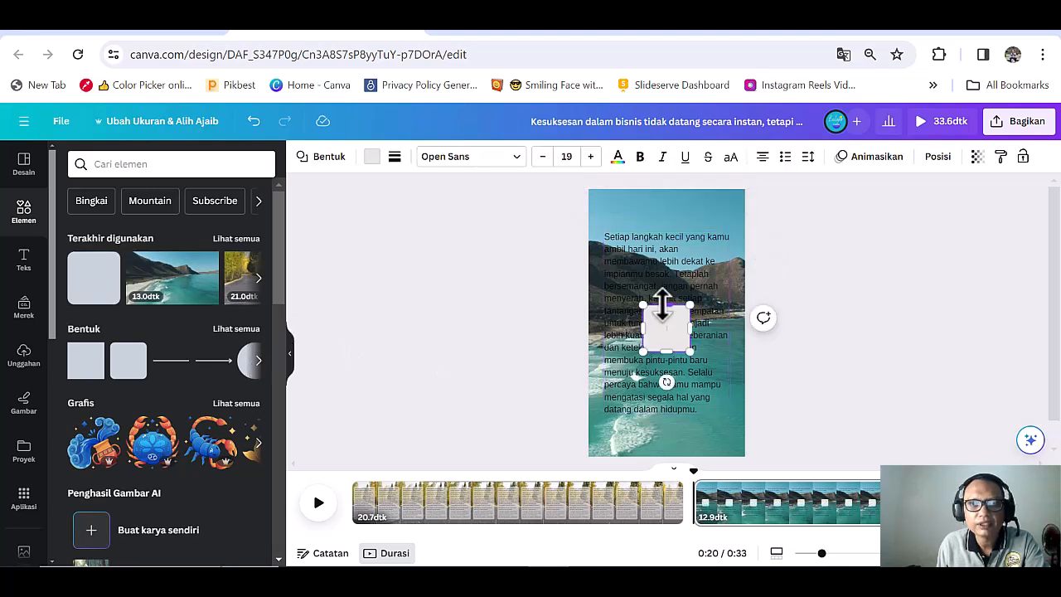
drag(665, 299, 664, 223)
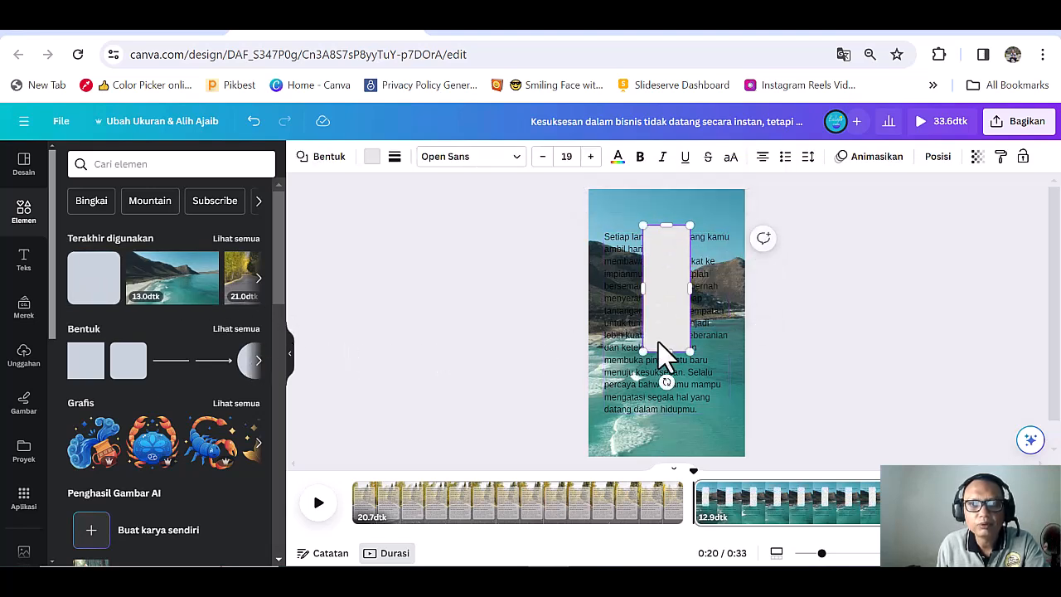
drag(667, 353, 659, 429)
drag(699, 336, 739, 328)
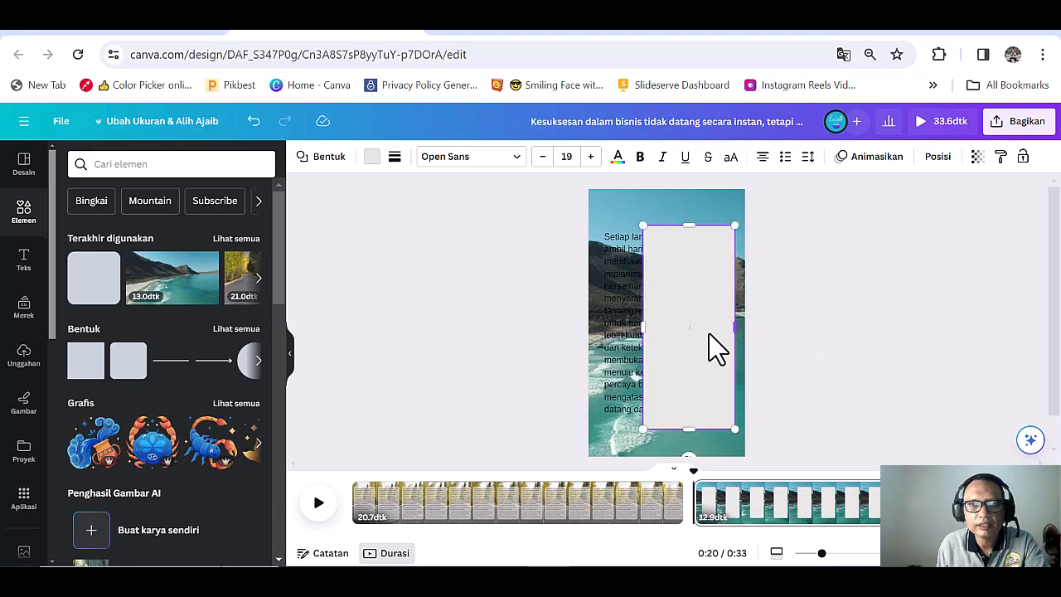
drag(631, 328, 600, 332)
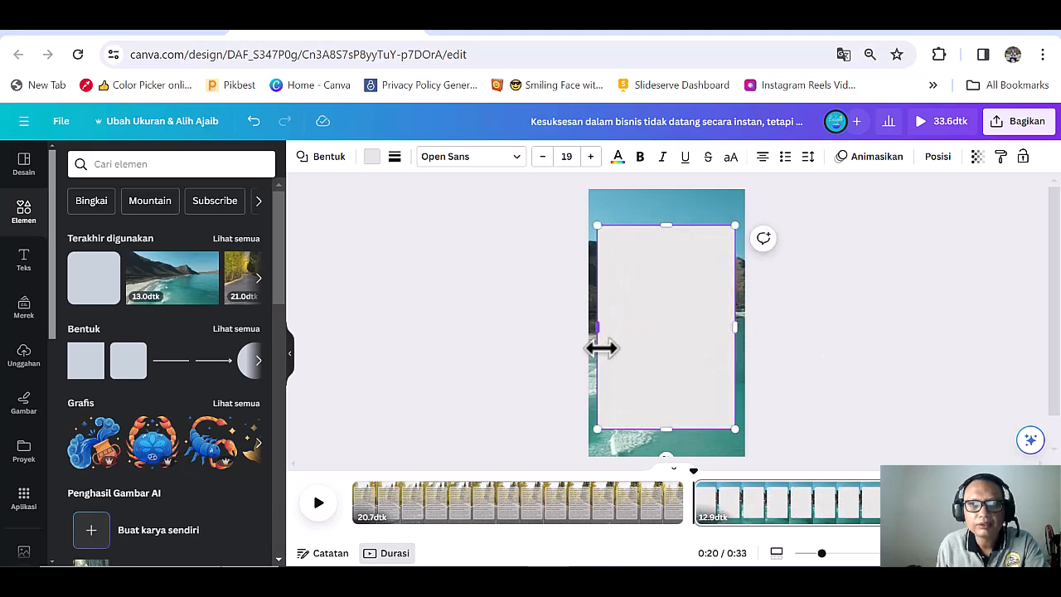
- Send the rounded rectangle one layer backward, behind the motivational text
right_click(645, 256)
click(625, 254)
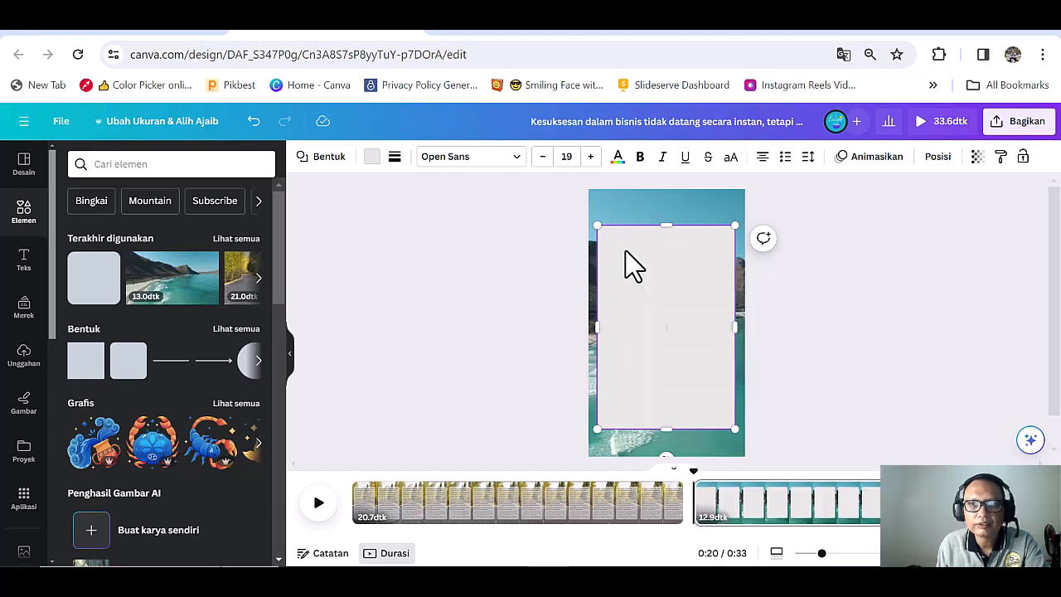
right_click(627, 254)
click(612, 239)
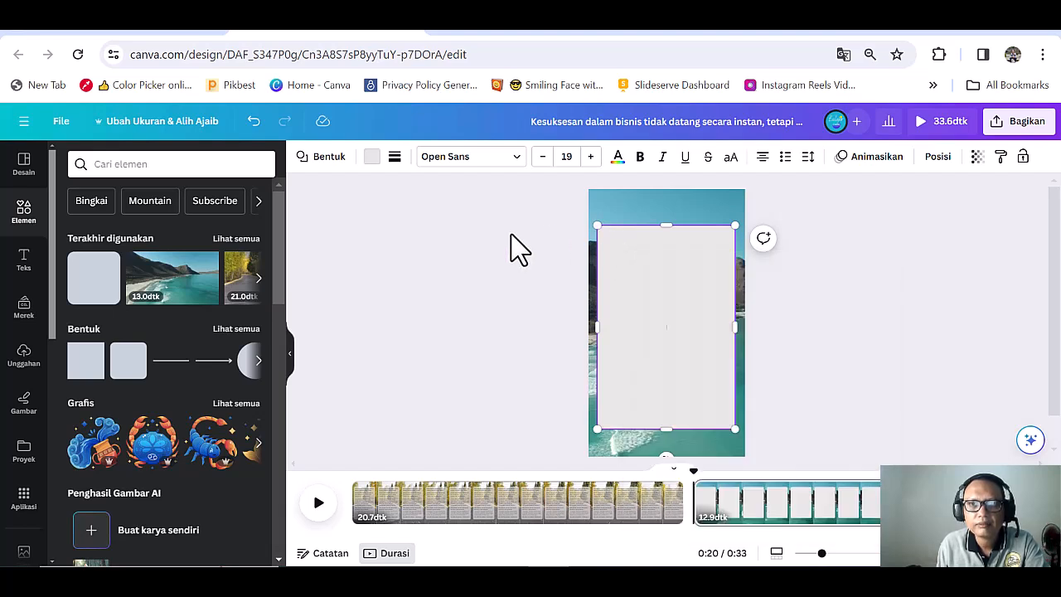
click(509, 233)
click(626, 233)
right_click(628, 237)
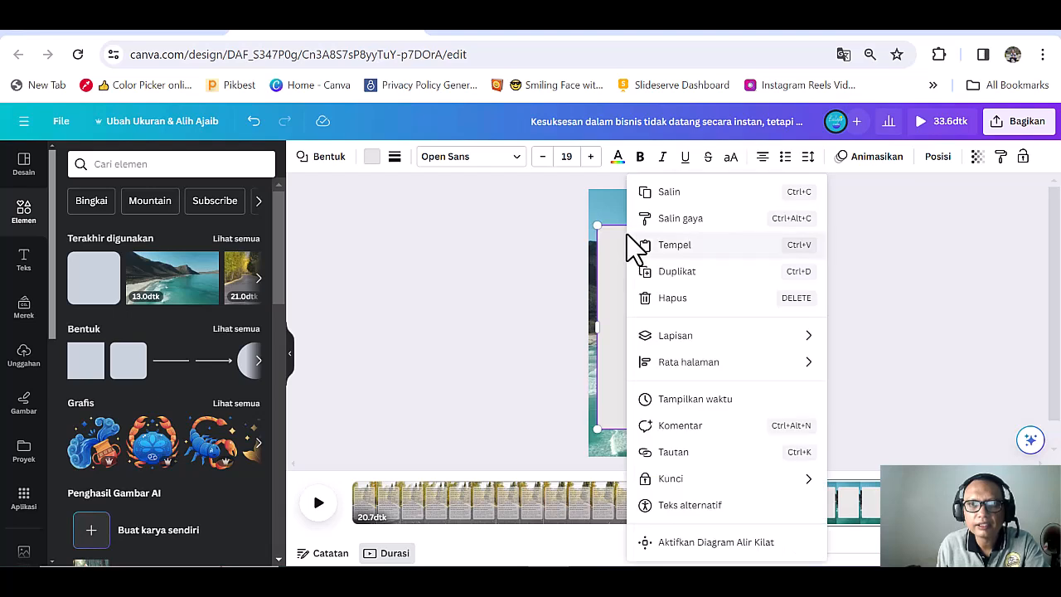
mouse_move(699, 341)
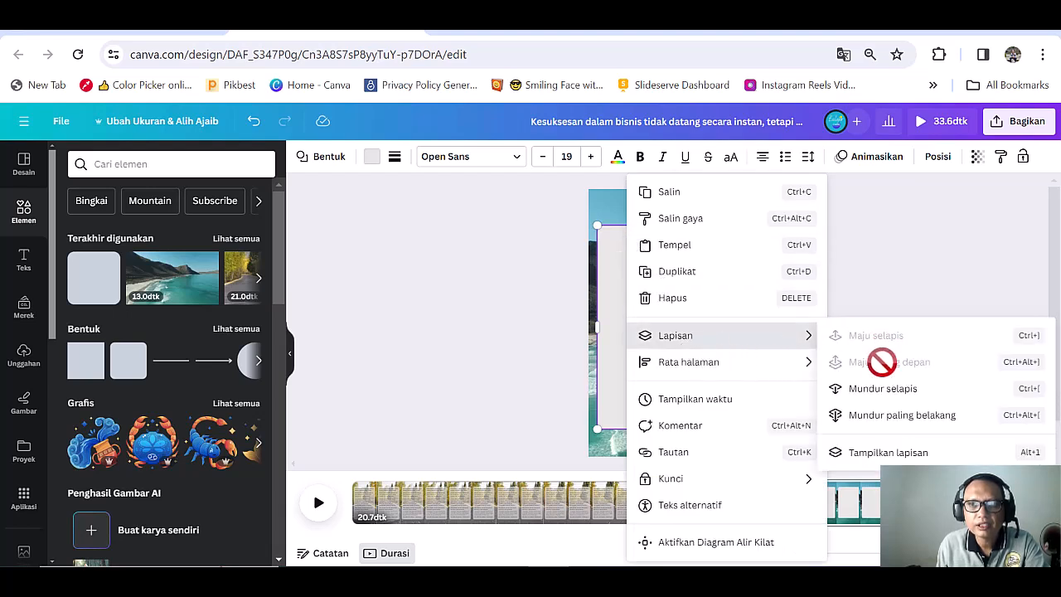
click(883, 391)
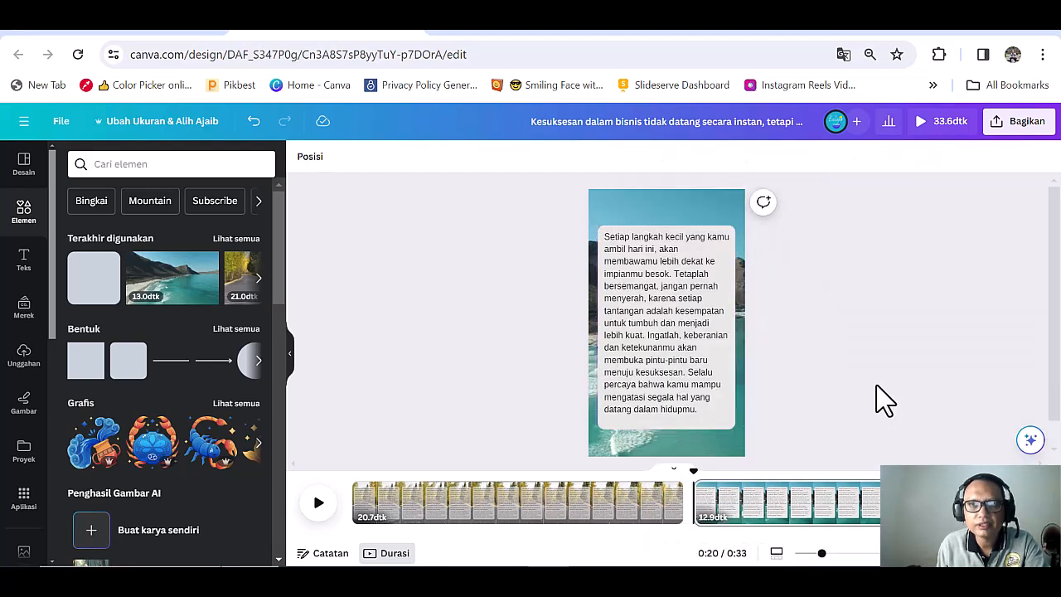
- Make the rounded rectangle behind the text semi-transparent over the beach video
click(734, 433)
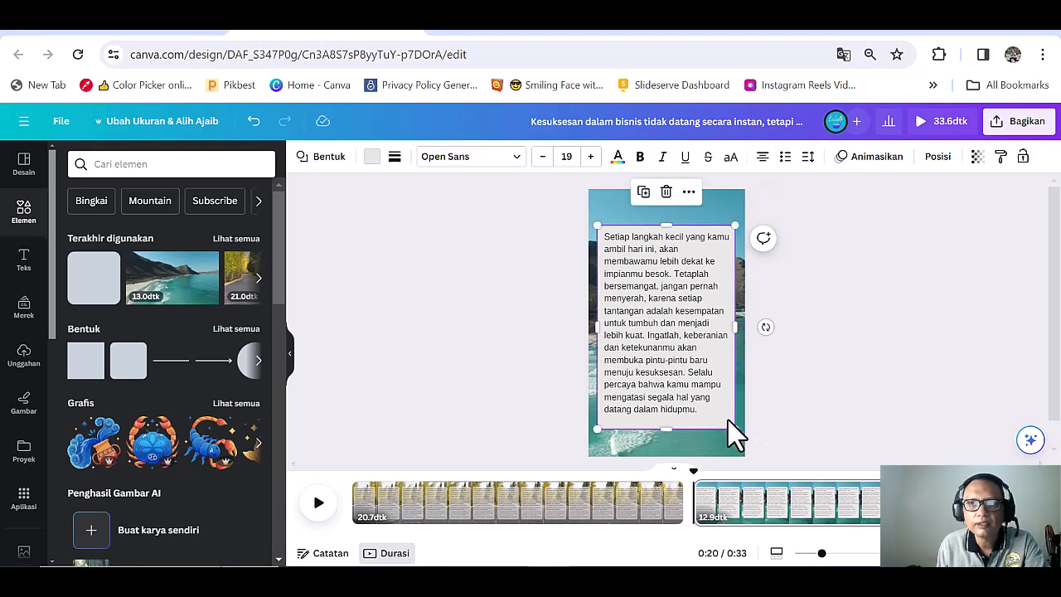
click(977, 157)
drag(976, 209, 940, 217)
click(935, 353)
click(931, 370)
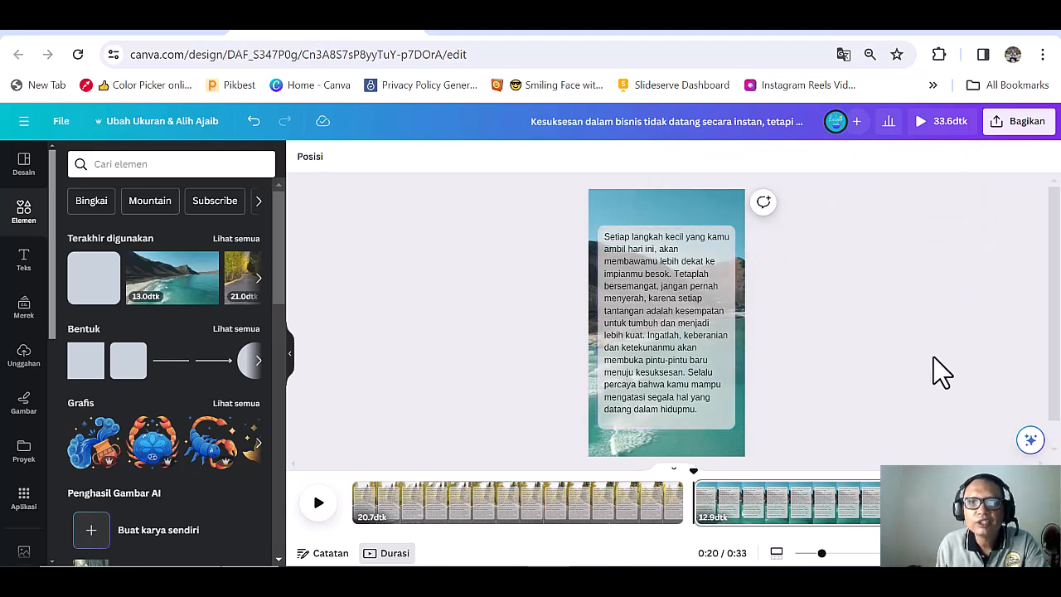
- Color the second page's motivational text dark blue from the standard solid colors
click(670, 327)
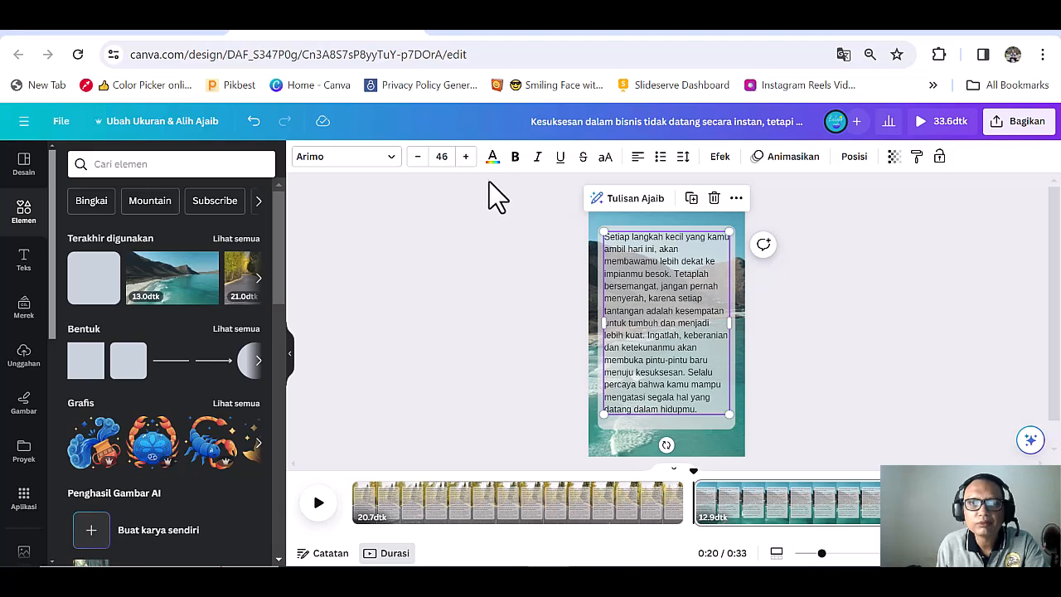
click(493, 158)
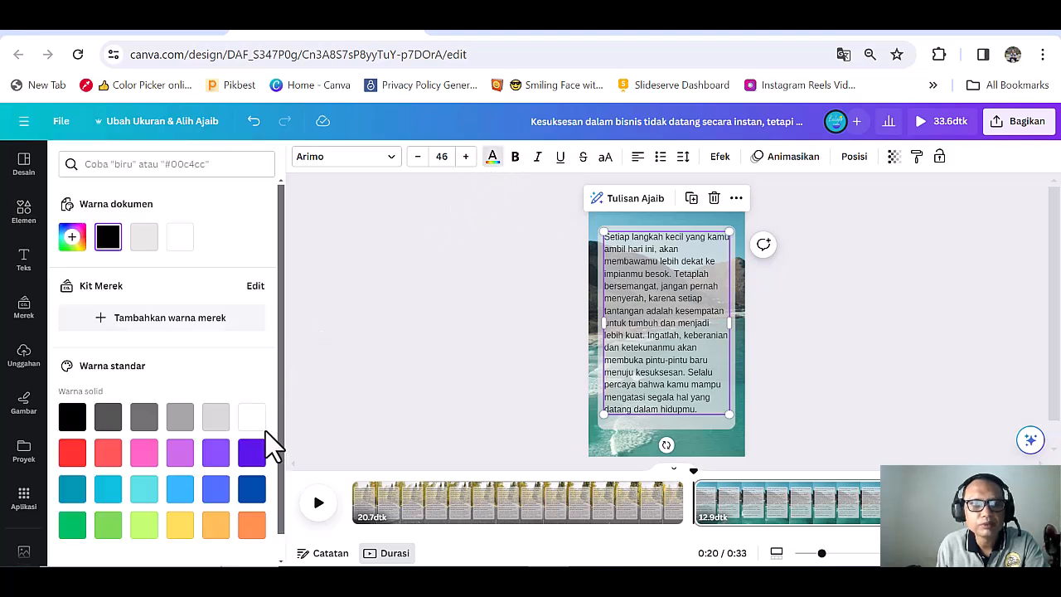
click(257, 497)
click(448, 439)
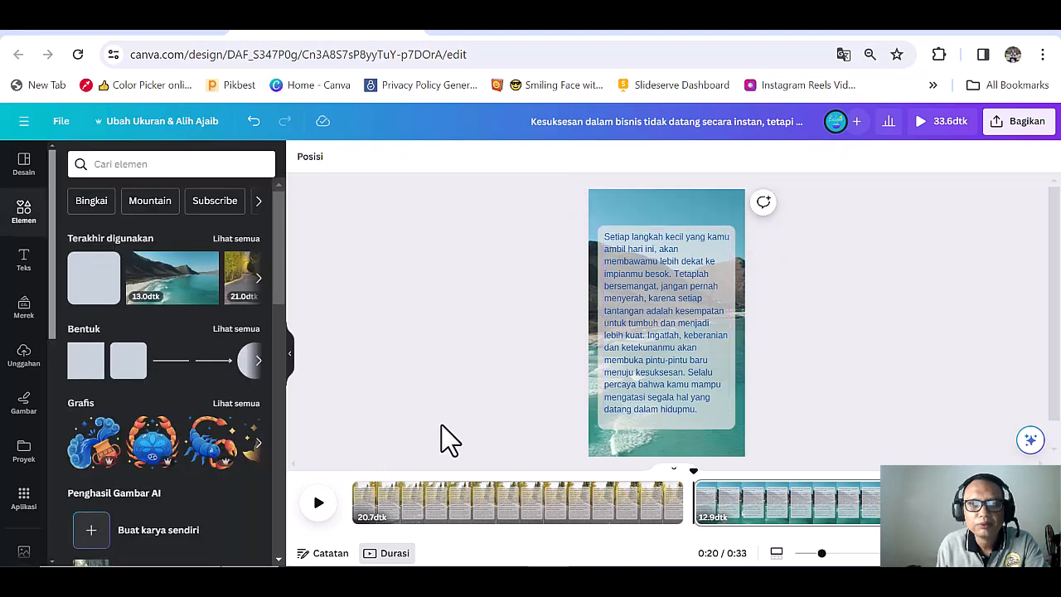
- Change the font of the second page's text to League Spartan
click(649, 437)
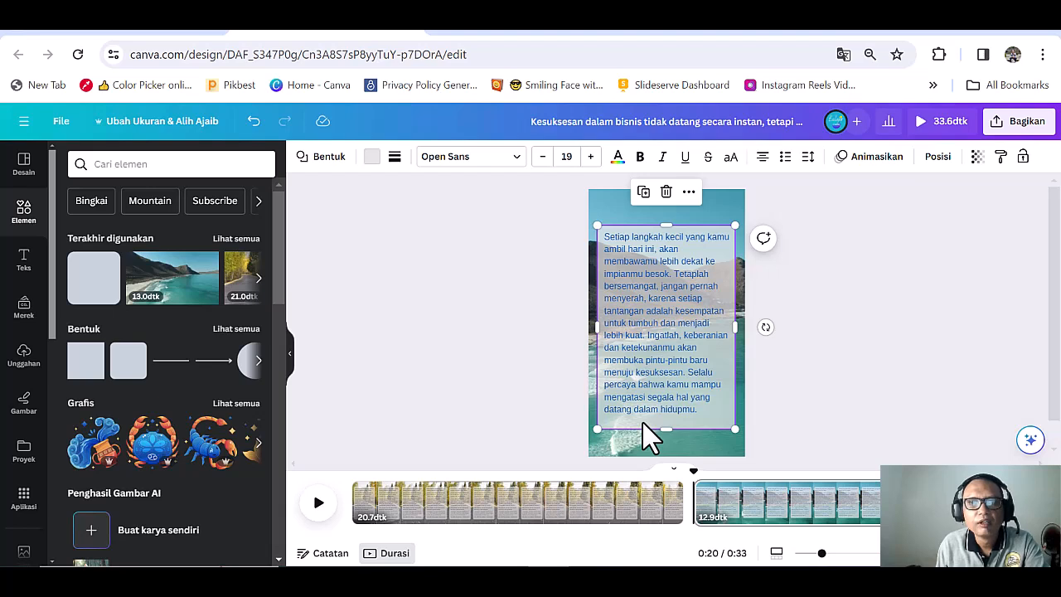
double_click(630, 360)
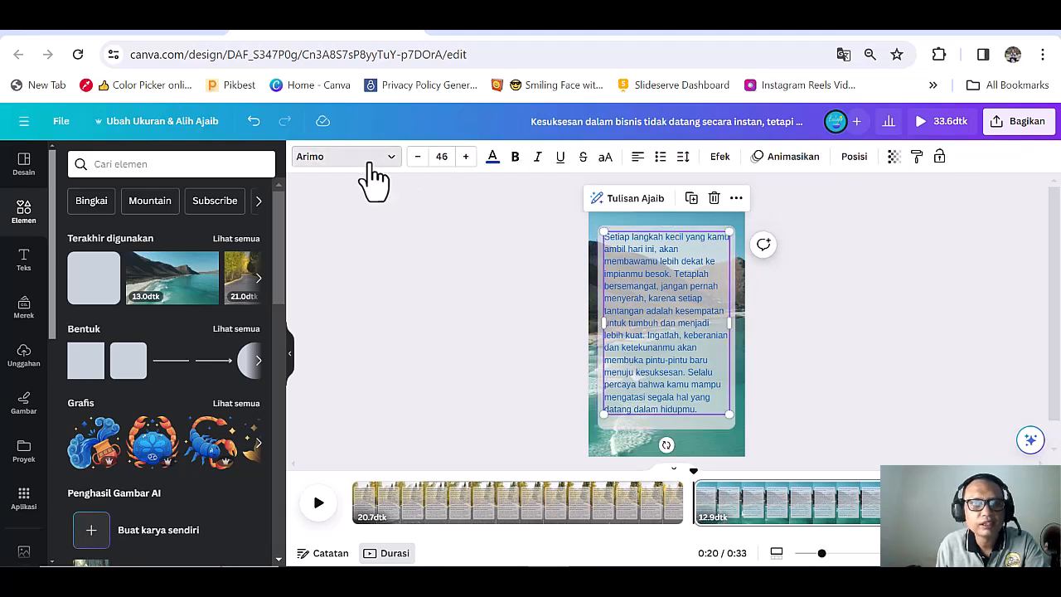
click(371, 164)
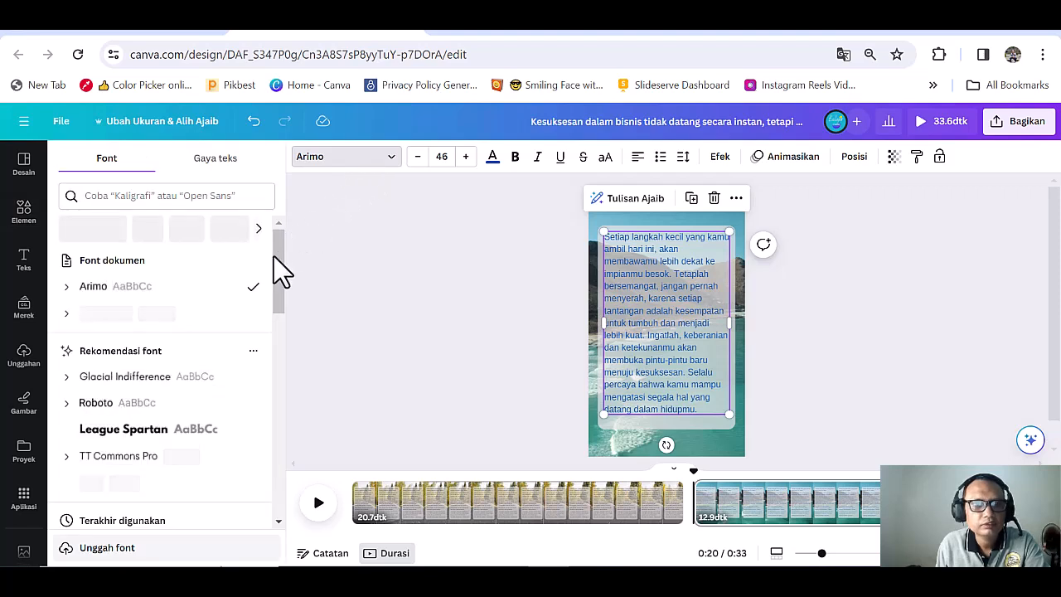
click(172, 443)
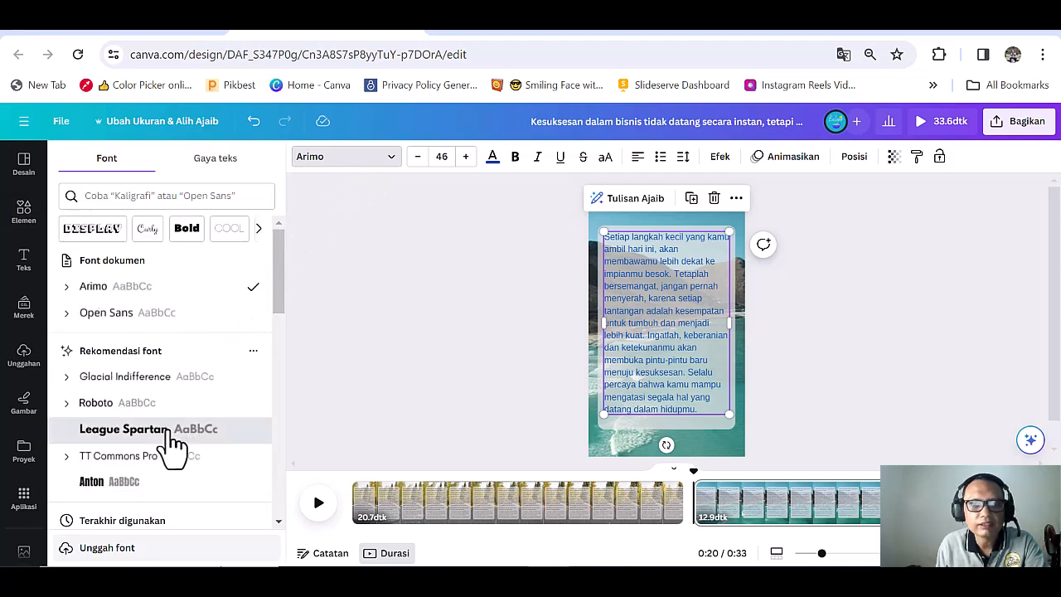
click(464, 396)
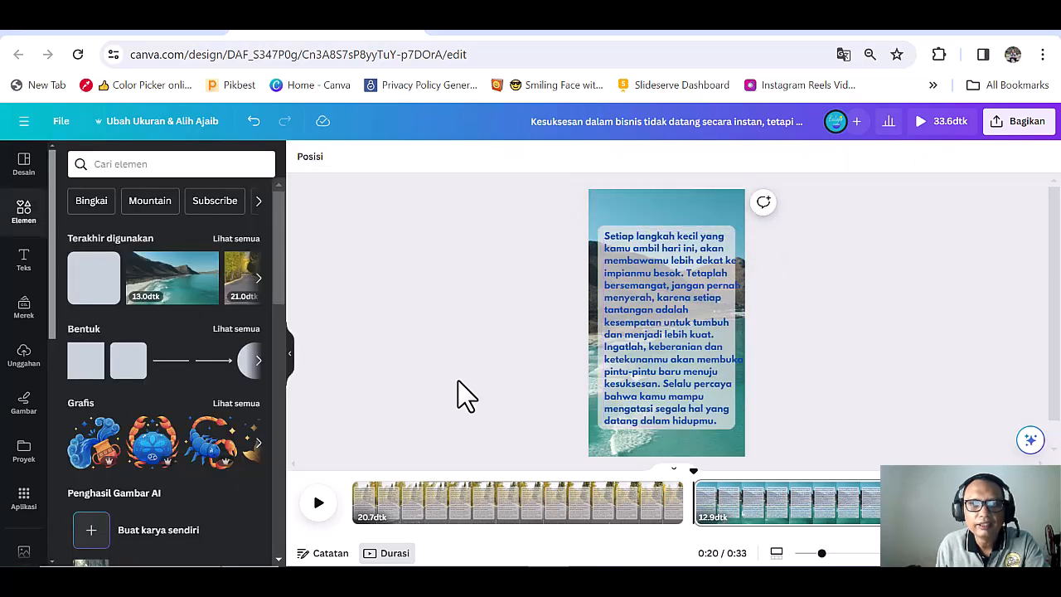
- Scale the text block down slightly and center it inside the semi-transparent rectangle
click(643, 319)
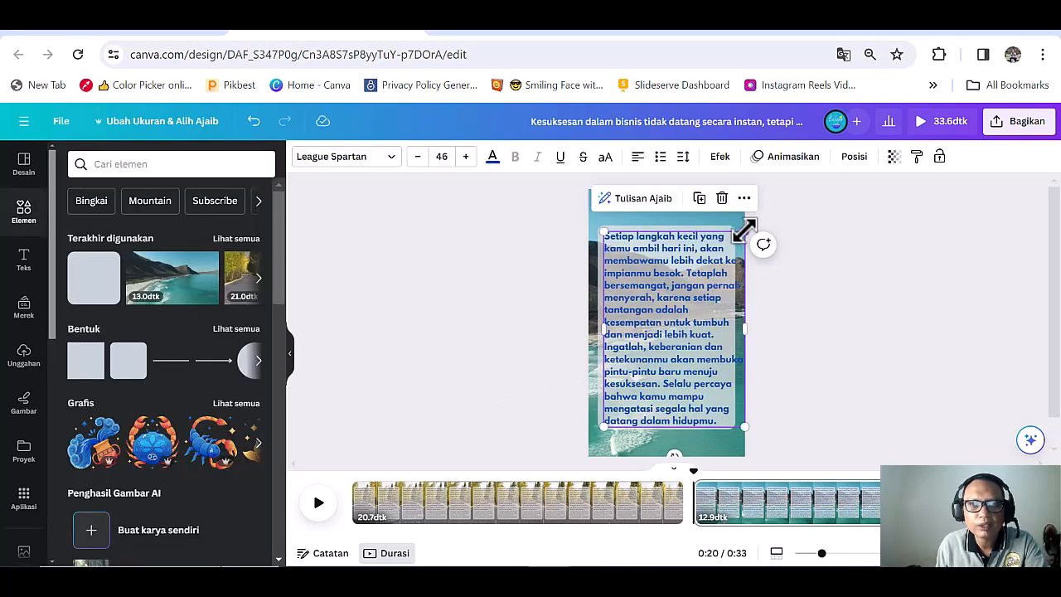
drag(744, 228, 722, 241)
click(486, 320)
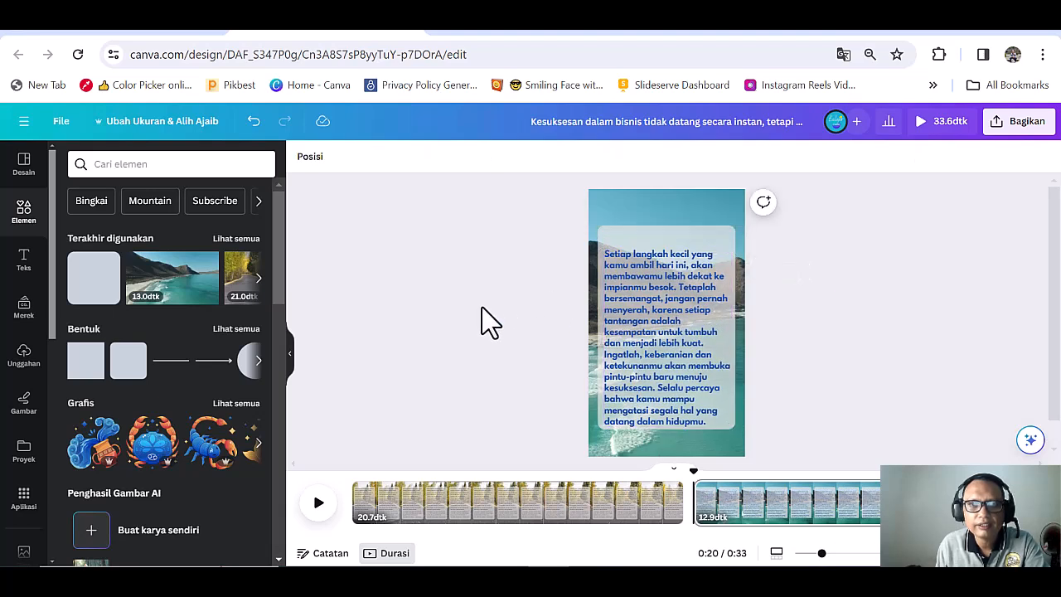
click(663, 344)
drag(670, 350, 656, 324)
click(461, 362)
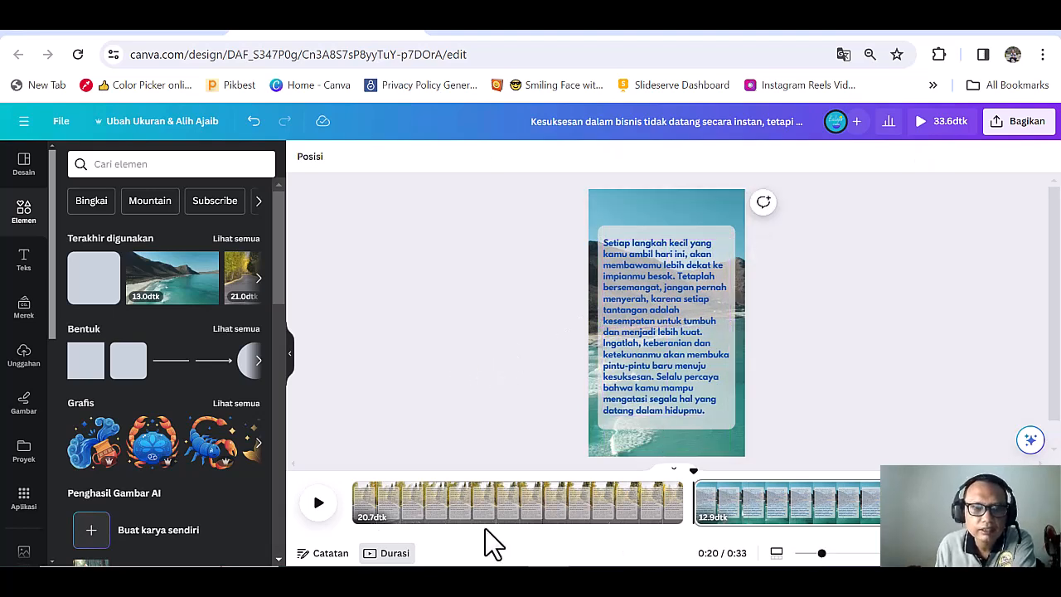
- Play back the second page to preview the text over the beach video, pausing partway
click(318, 505)
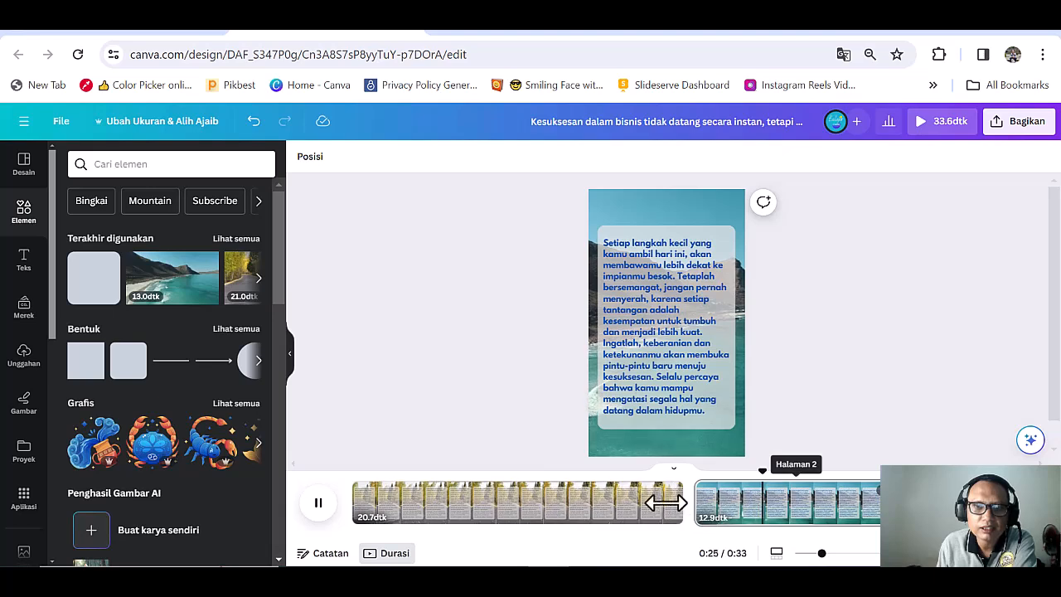
key(space)
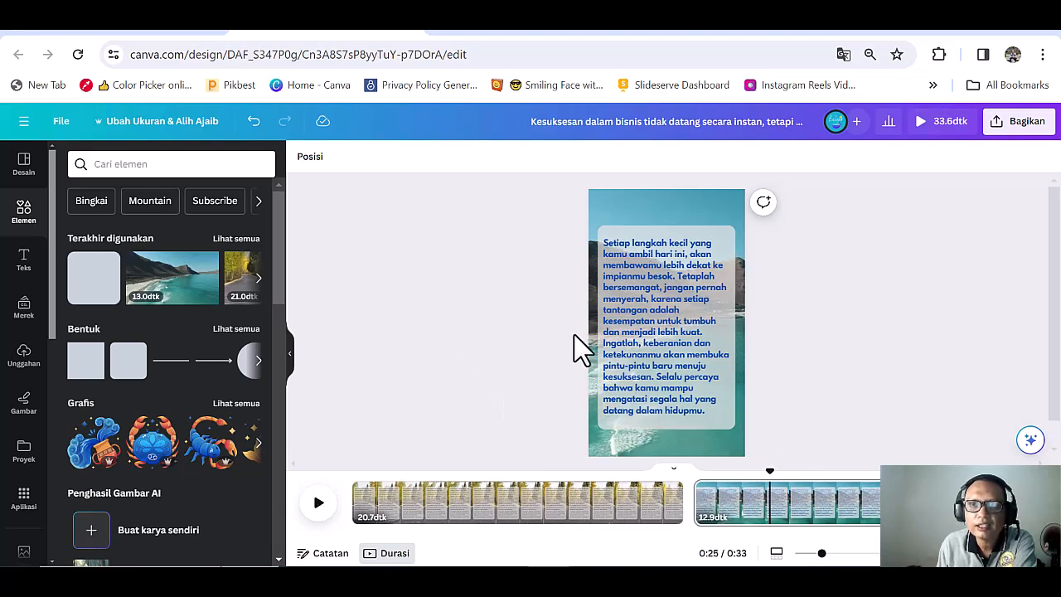
- Review the MP4 download settings and page selection with all pages included, closing them without downloading
click(1011, 131)
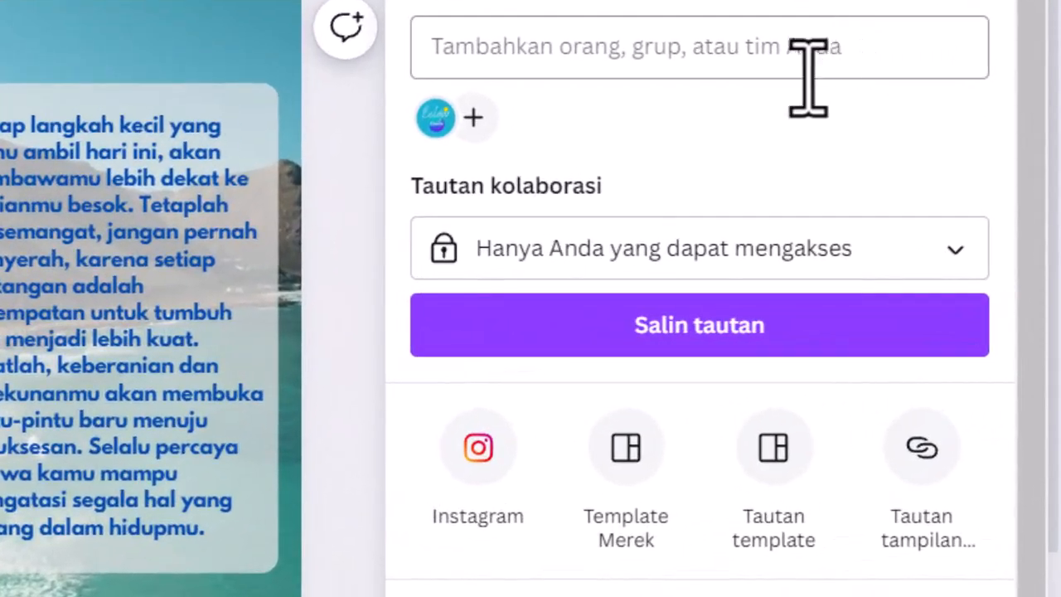
scroll(722, 444, down, 2)
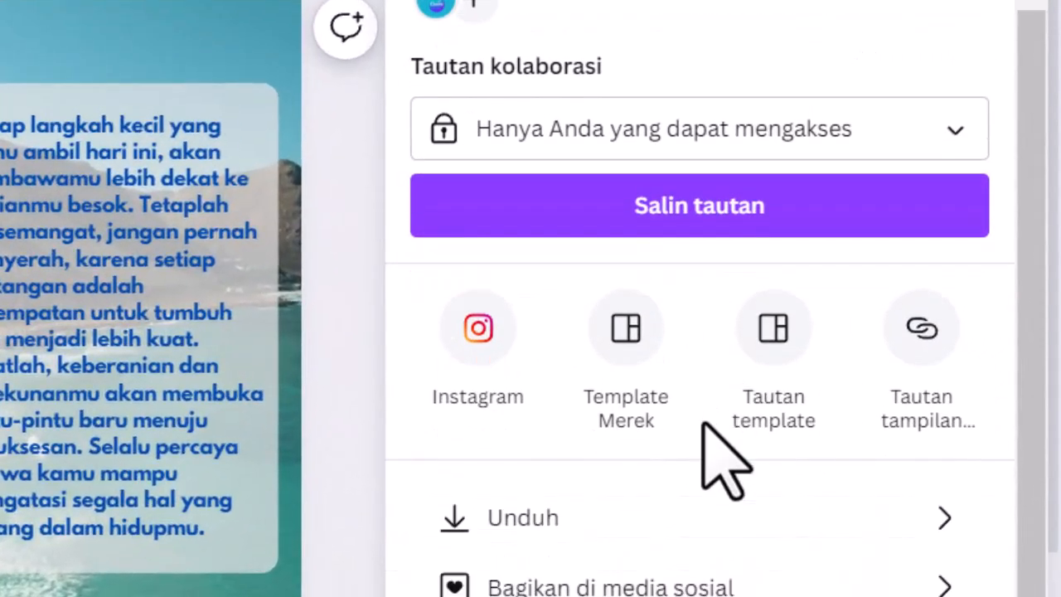
click(816, 531)
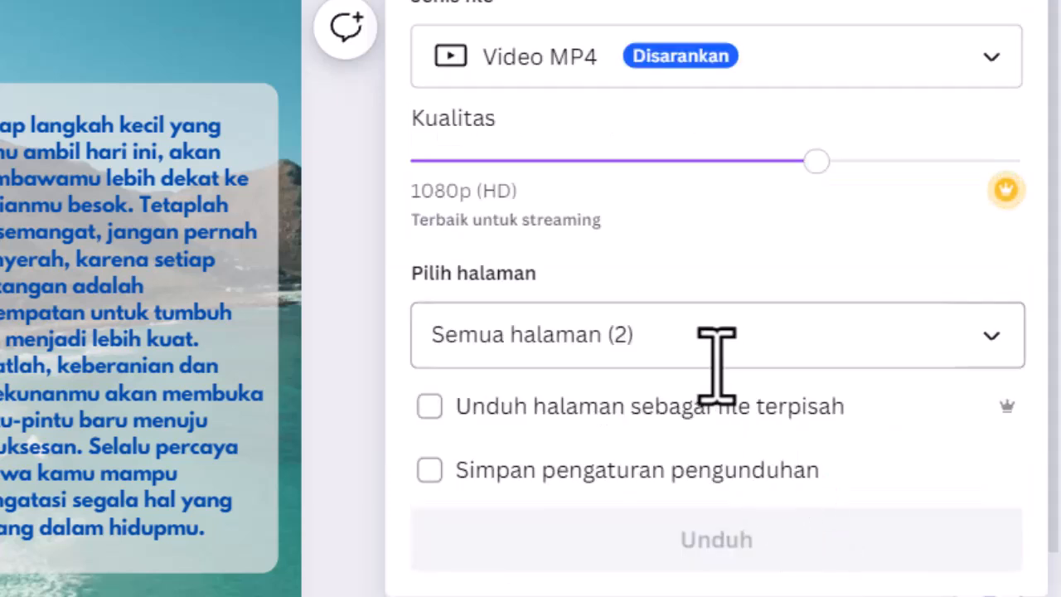
click(995, 350)
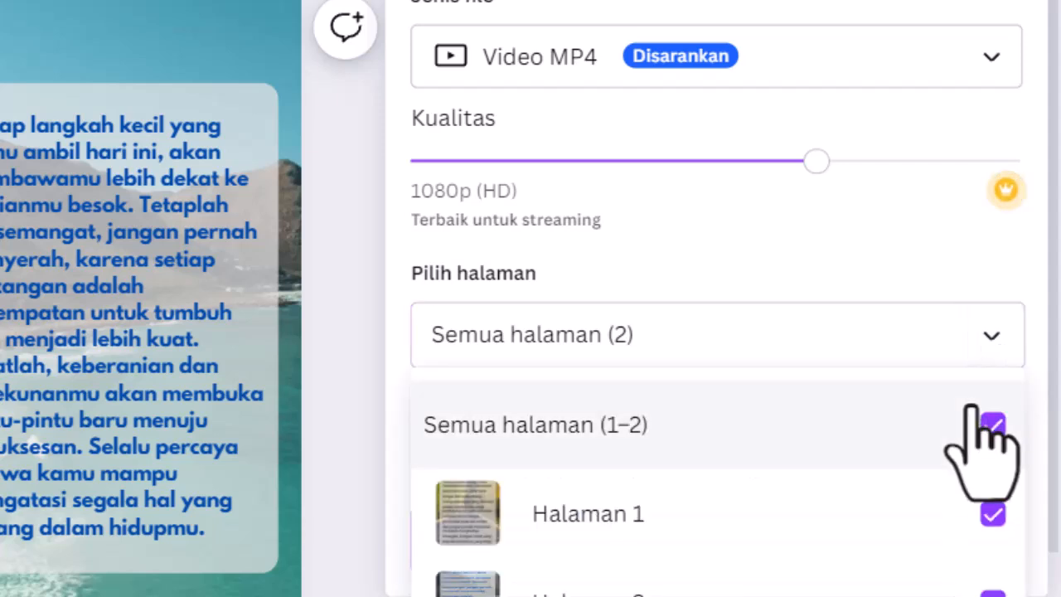
click(993, 426)
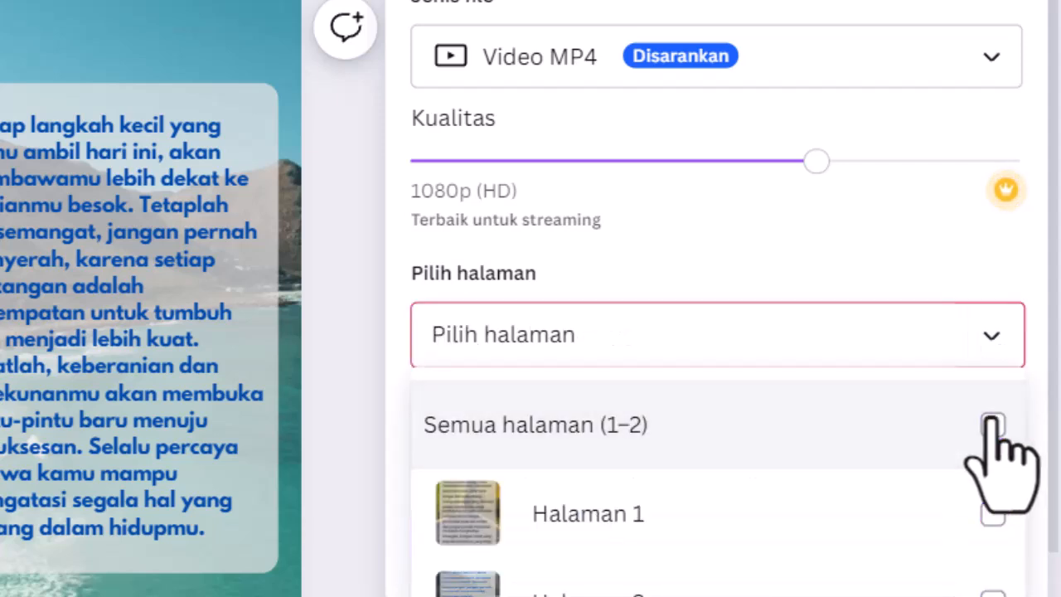
click(993, 425)
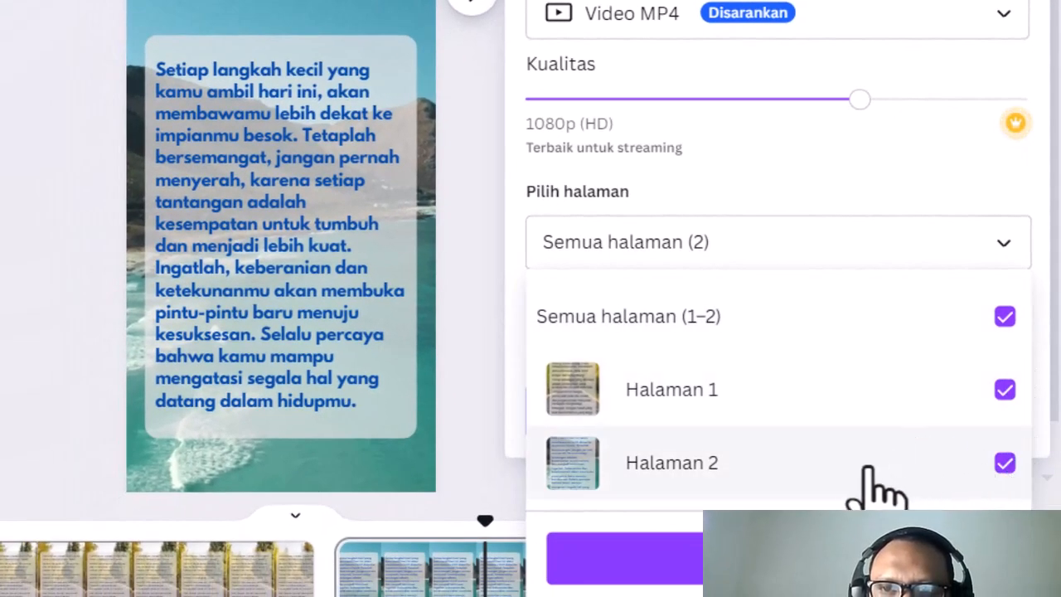
click(803, 558)
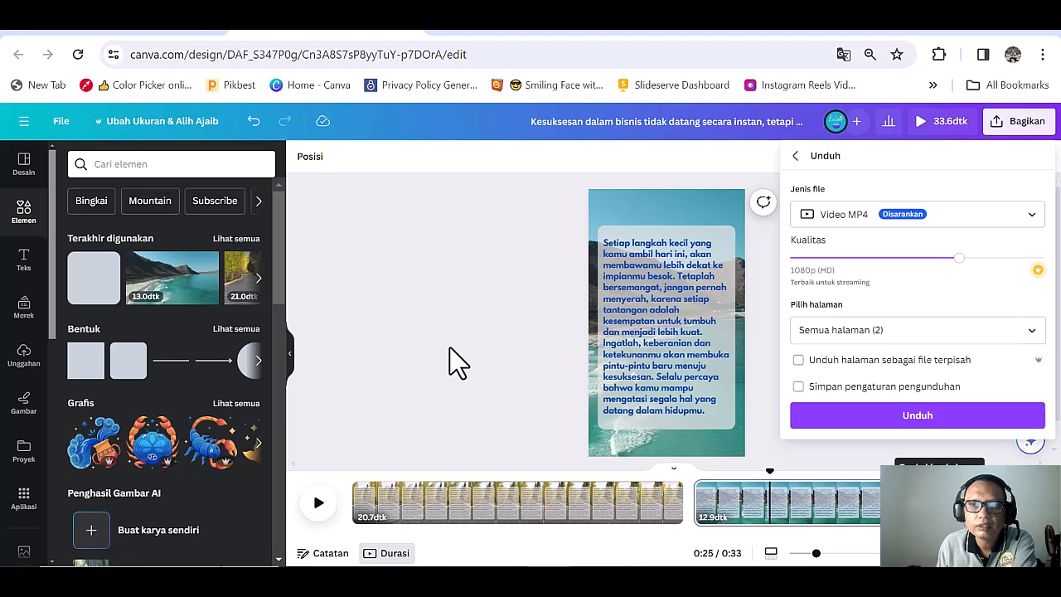
click(448, 361)
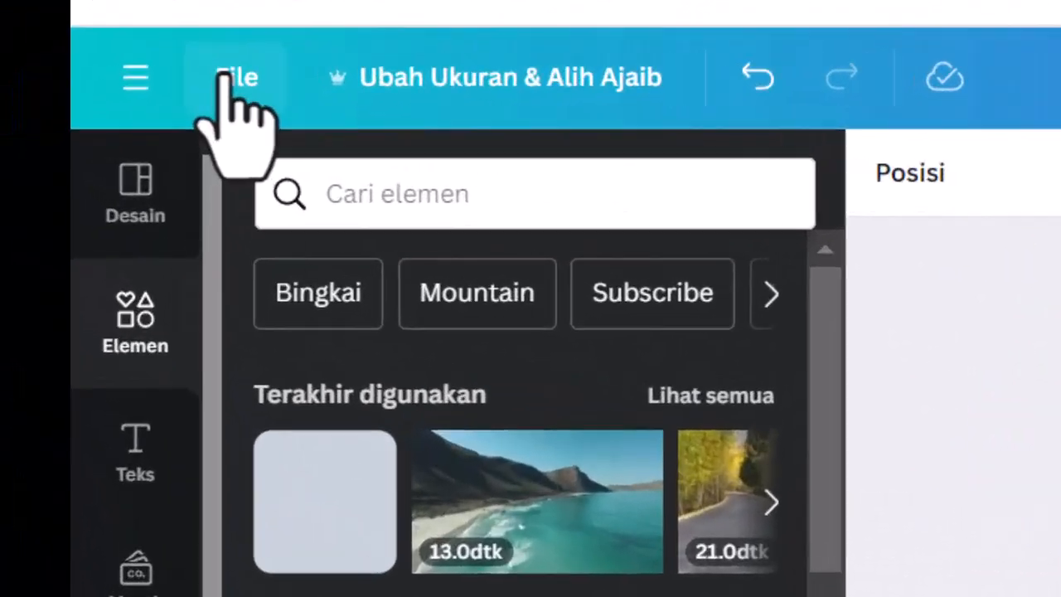
- Rename the design to "kalimat-motivasi-shorts"
click(223, 76)
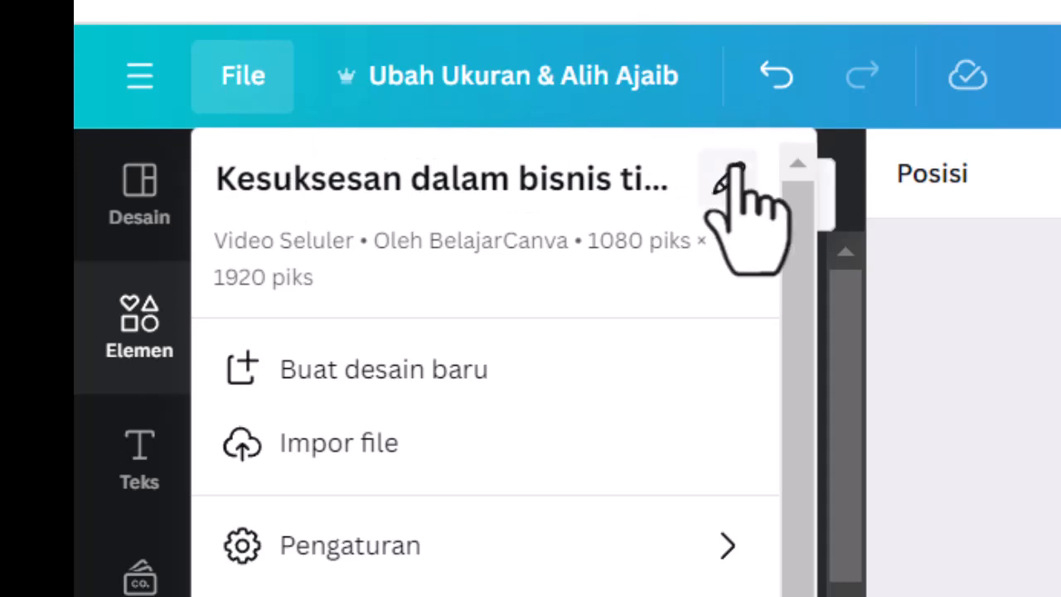
click(726, 178)
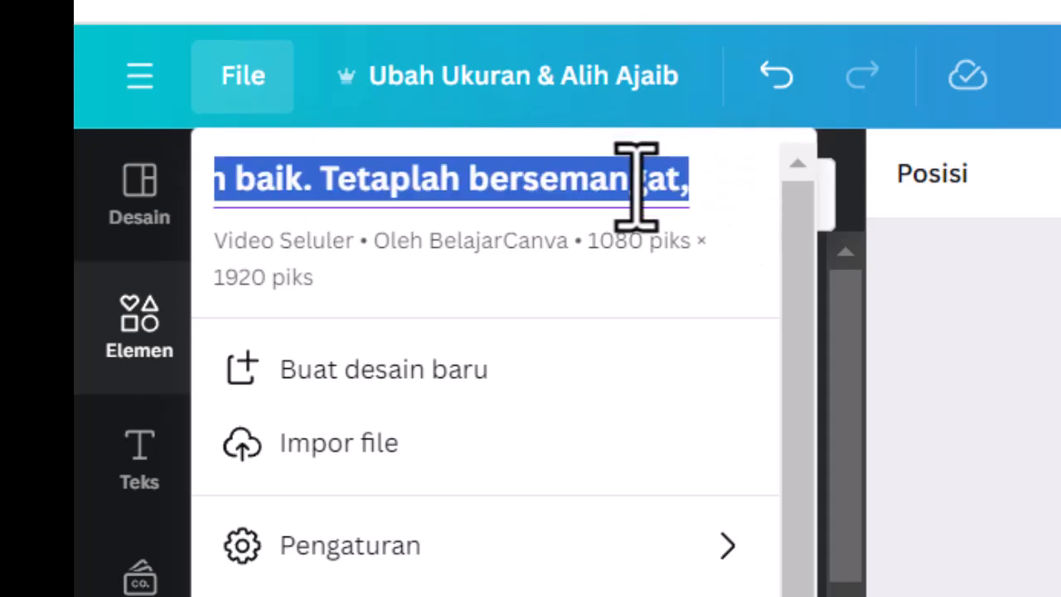
text(kalimat)
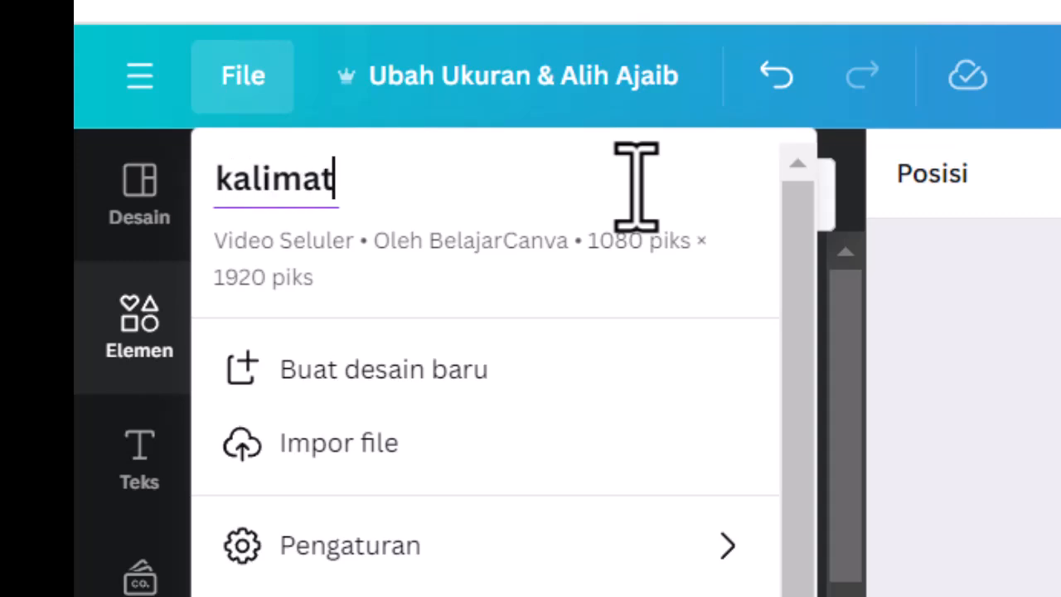
text(-motivasi)
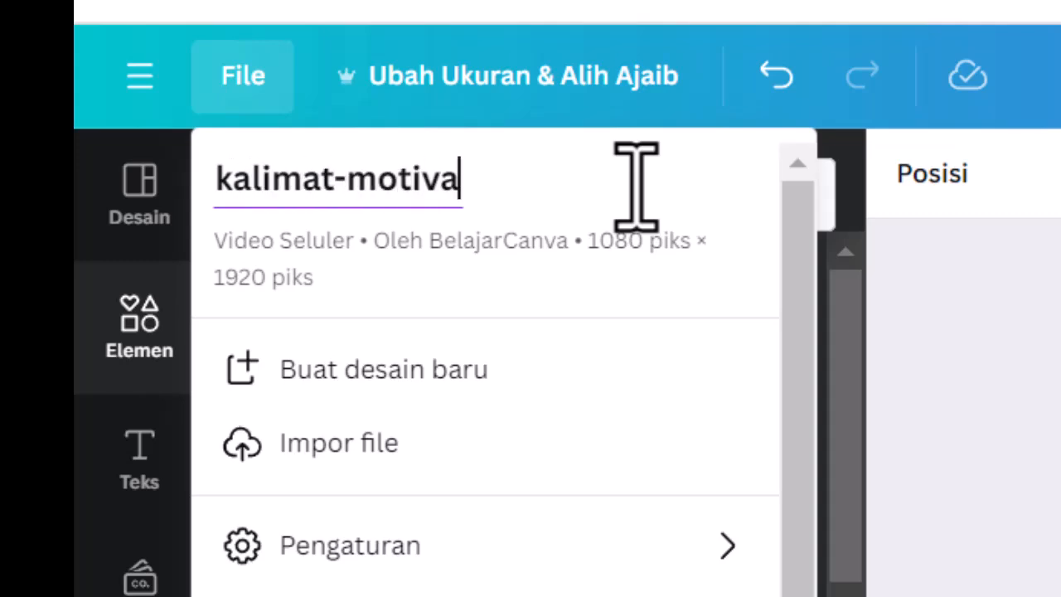
text(-shorts)
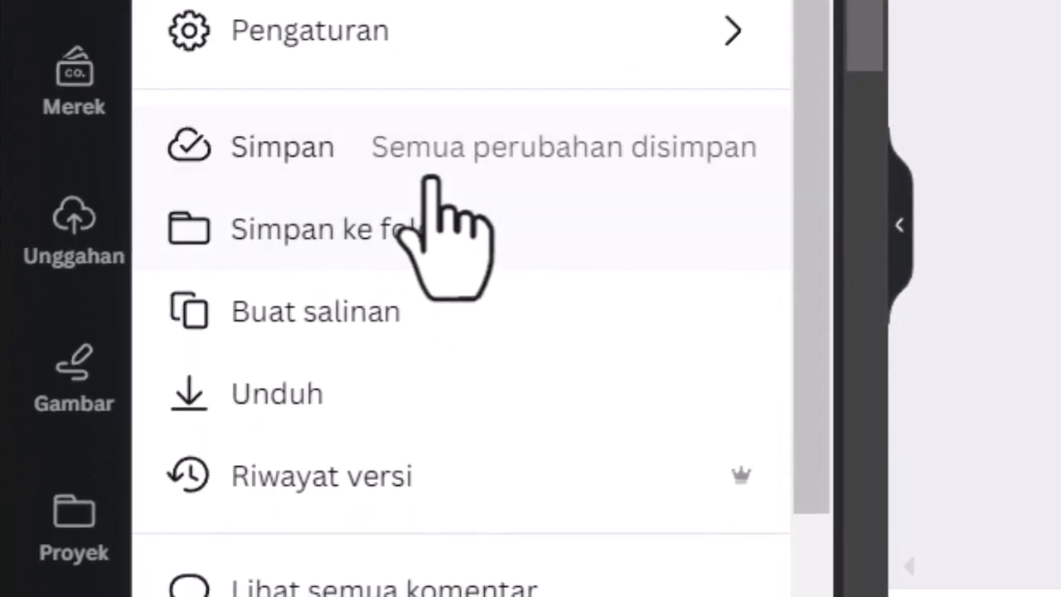
- Save the design into a new folder named "kalimat motivasi"
click(414, 257)
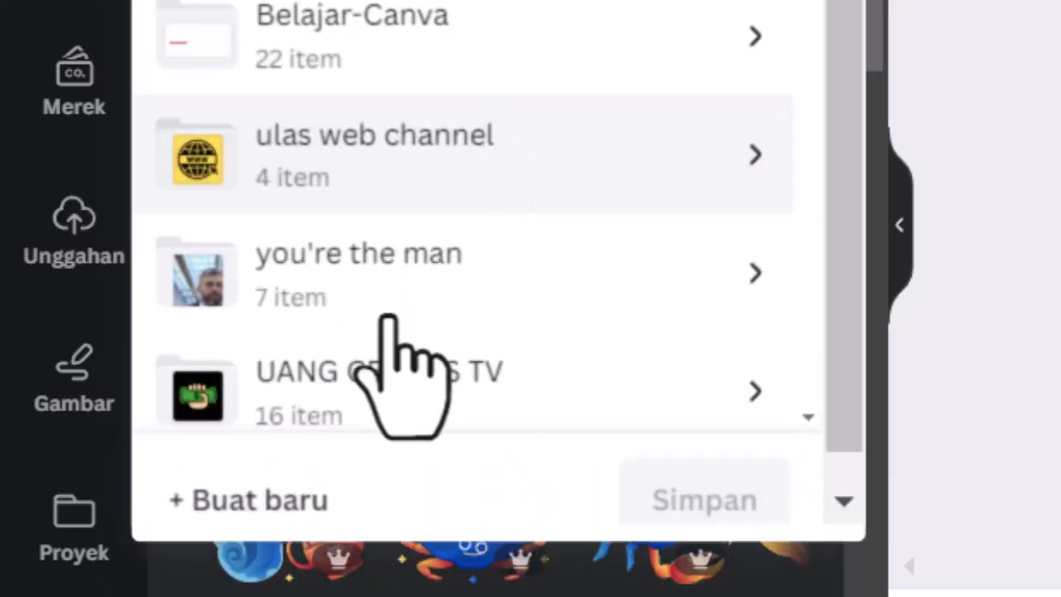
click(305, 511)
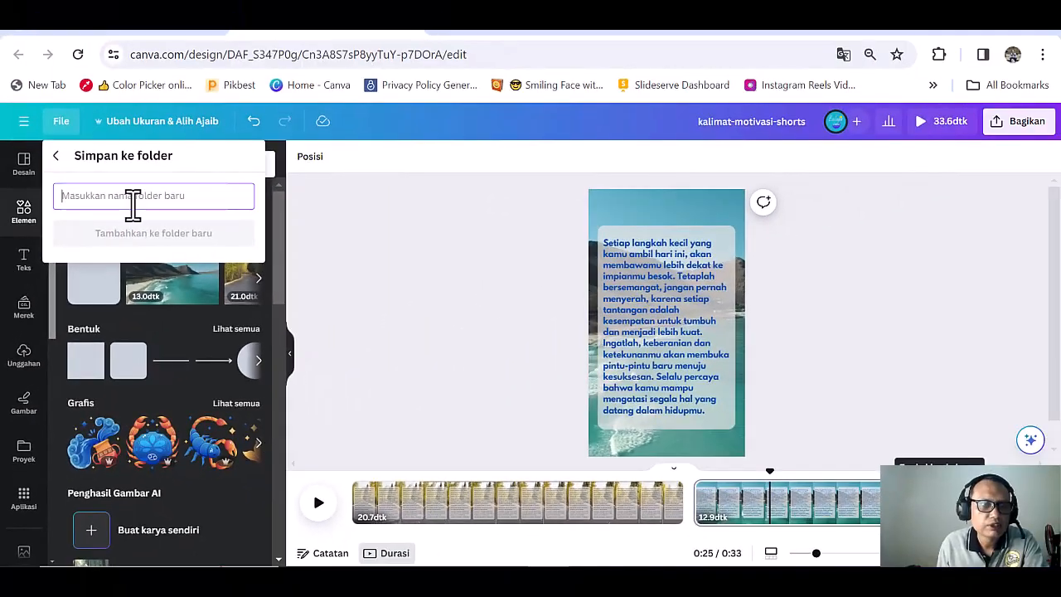
text(kalim)
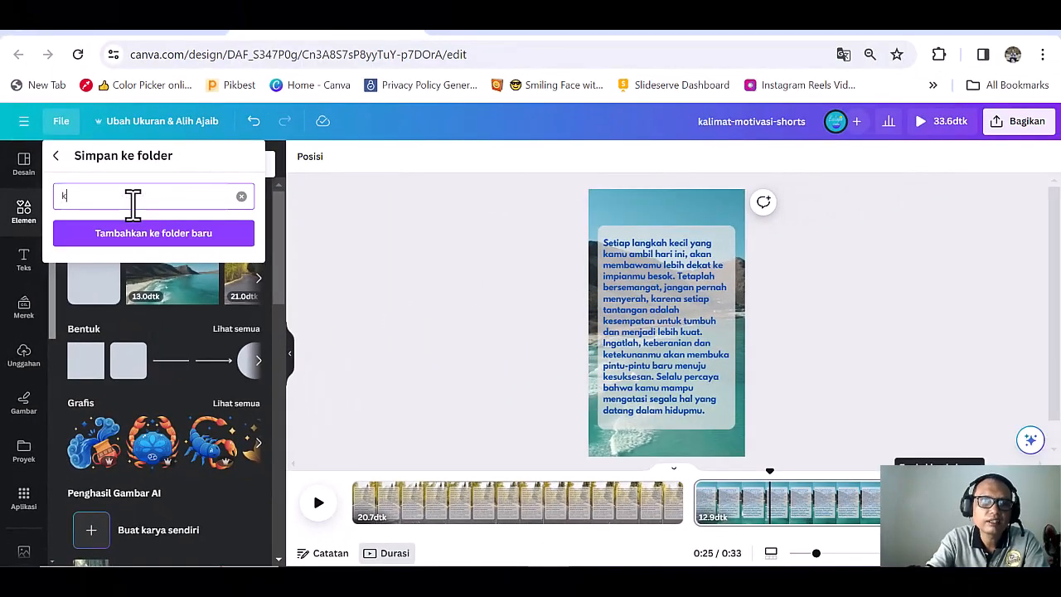
text(at mo)
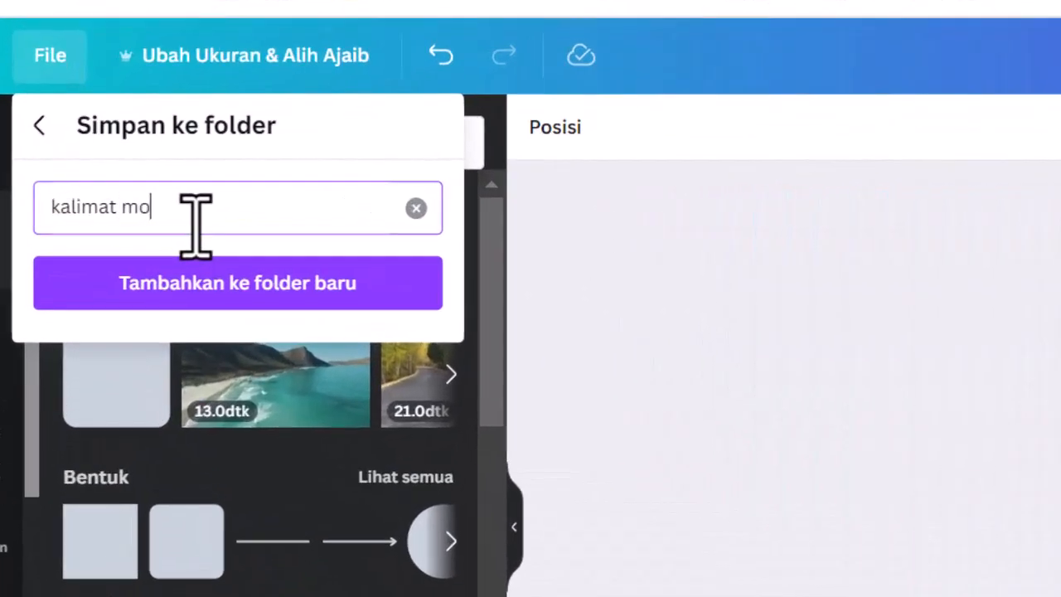
text(tivasi)
click(213, 284)
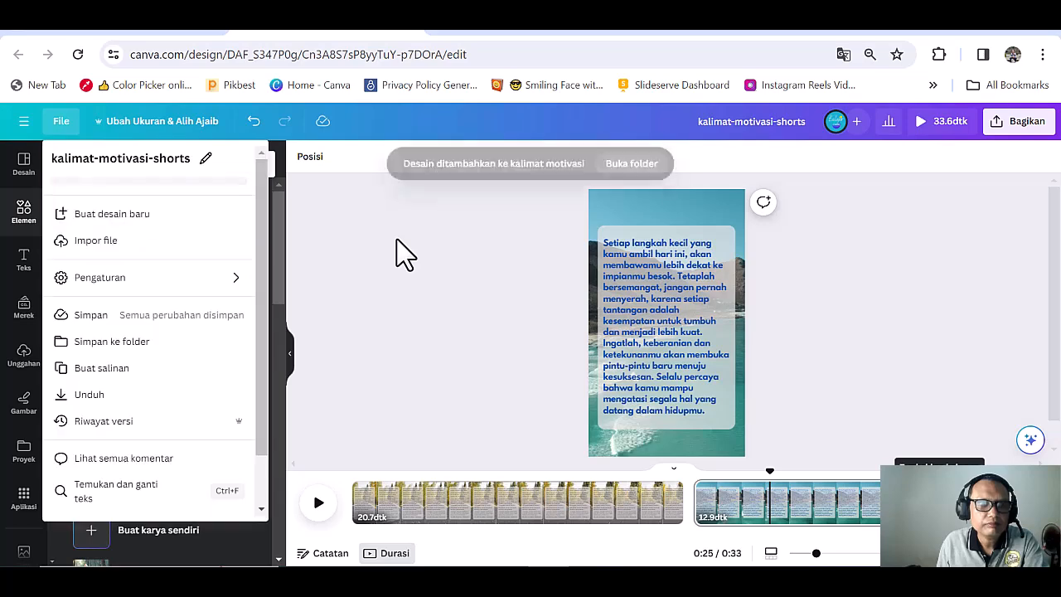
click(410, 260)
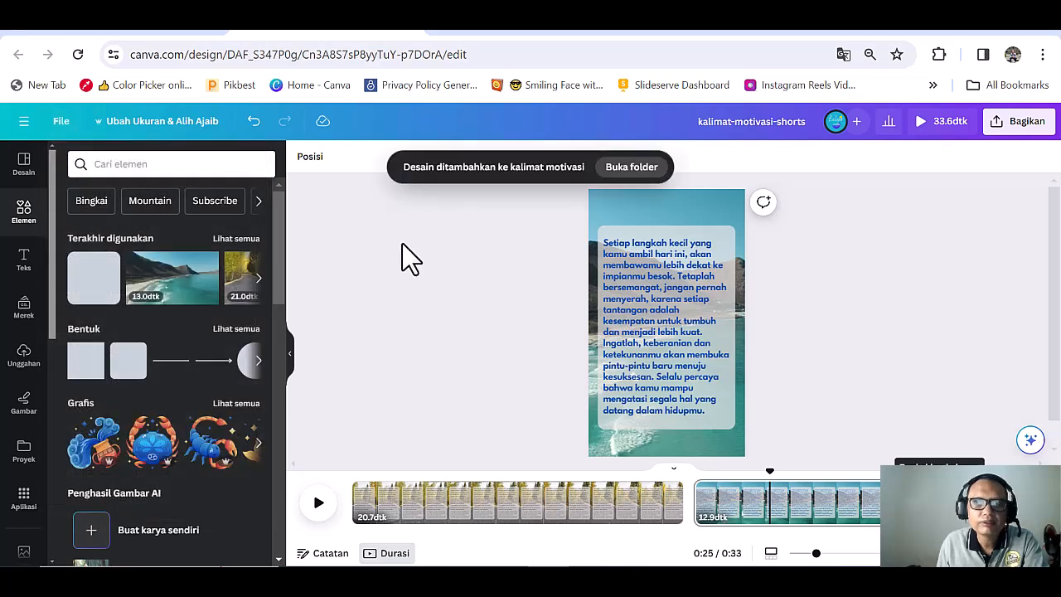
- Download all pages of the design as an MP4 video and save it as kalimat-motivasi-shorts in the Videos folder
click(1025, 126)
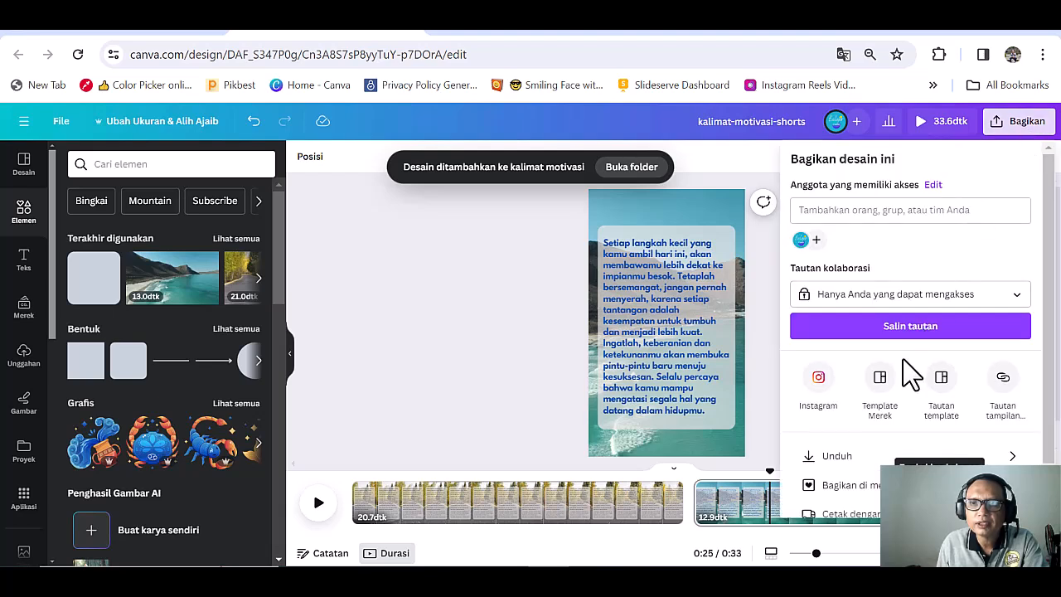
scroll(929, 397, down, 1)
click(945, 412)
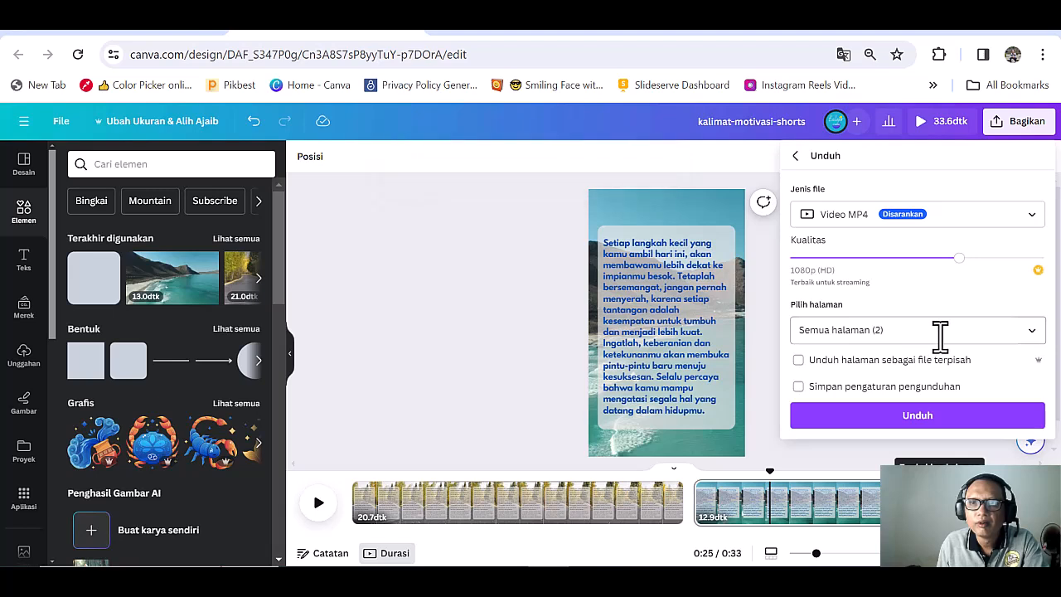
click(989, 329)
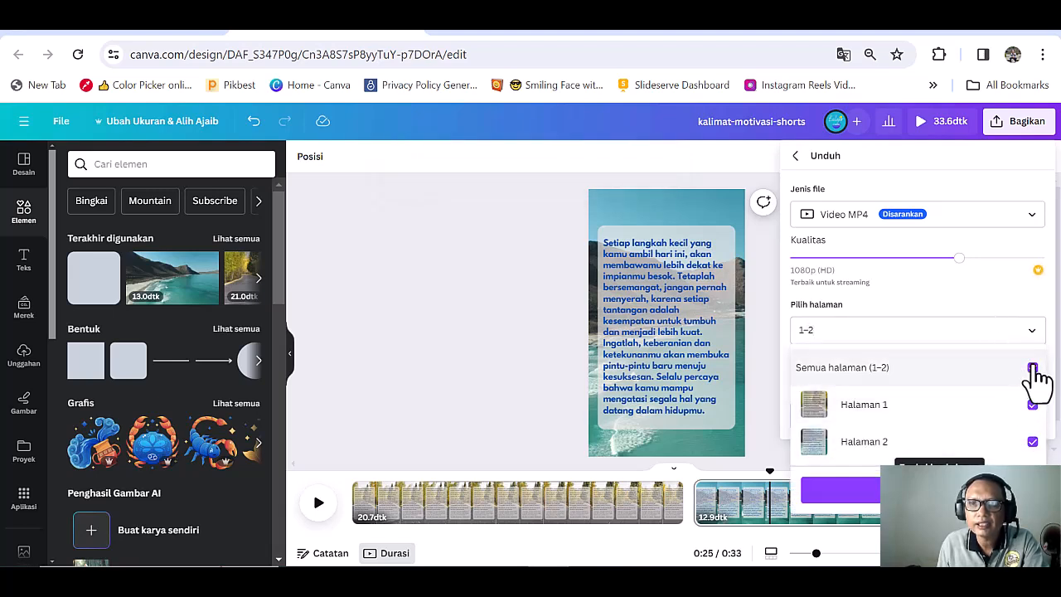
click(917, 489)
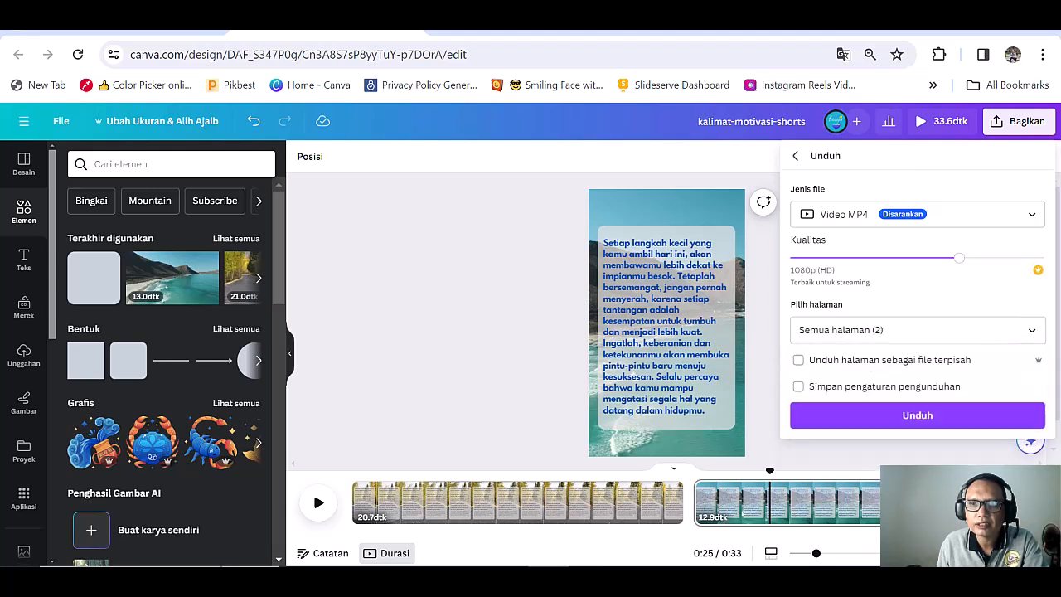
click(893, 414)
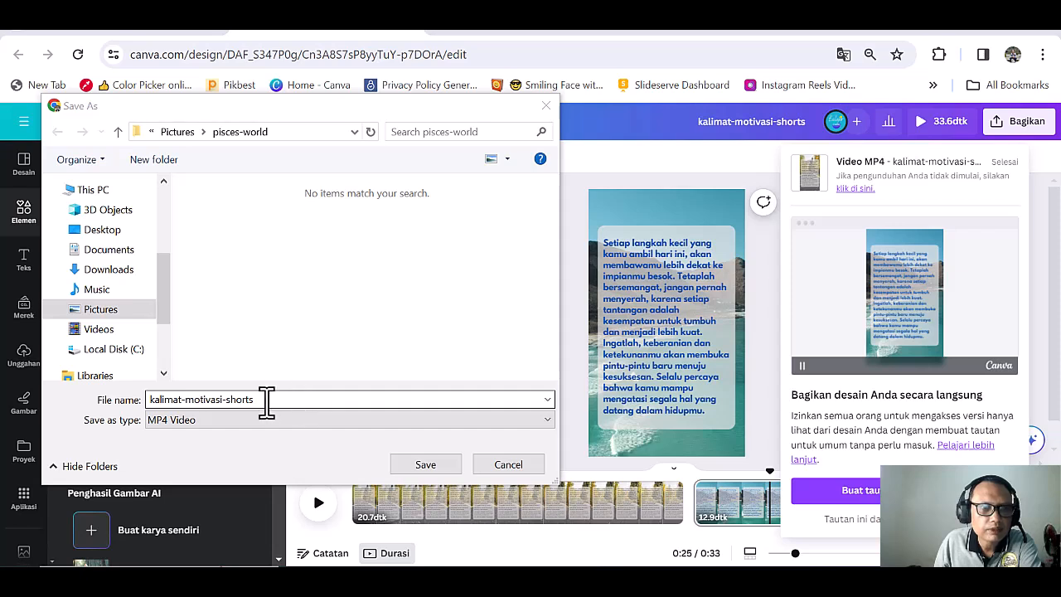
click(91, 330)
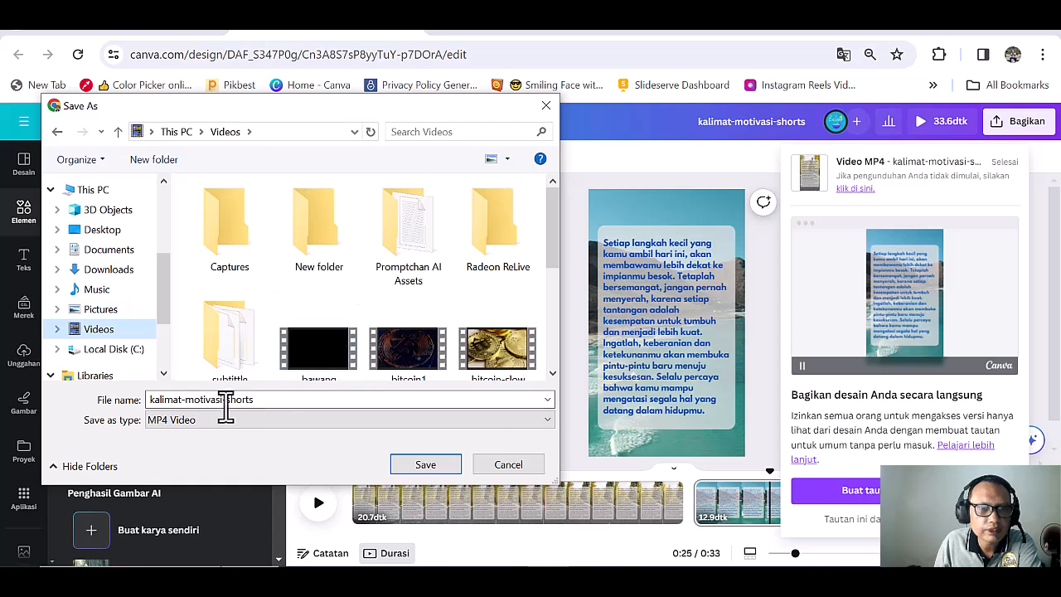
click(429, 462)
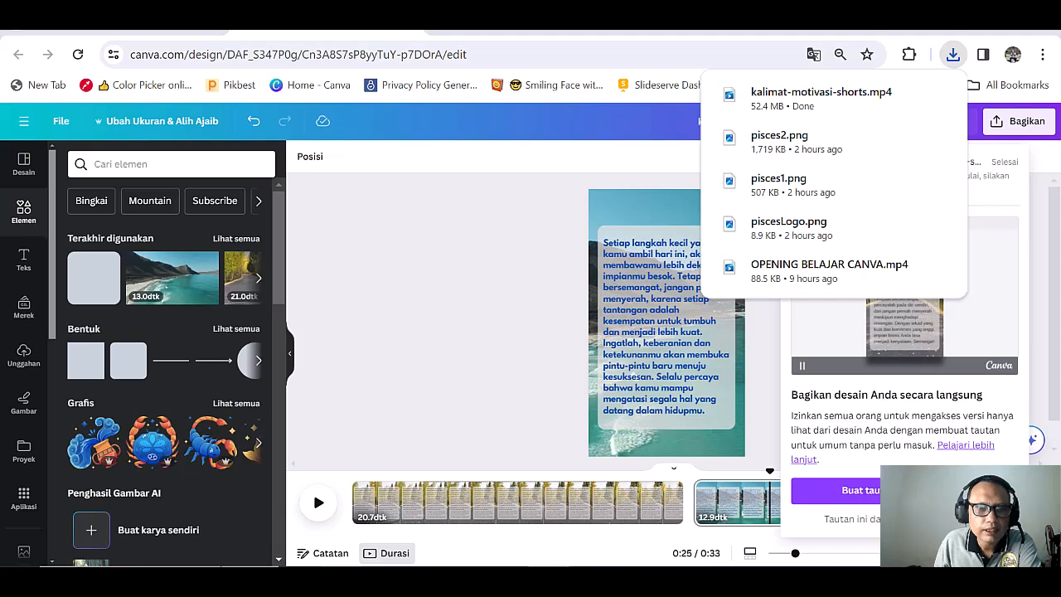
- Switch to File Explorer and browse past the videoman folder to the Videos folder on This PC
key(super+e)
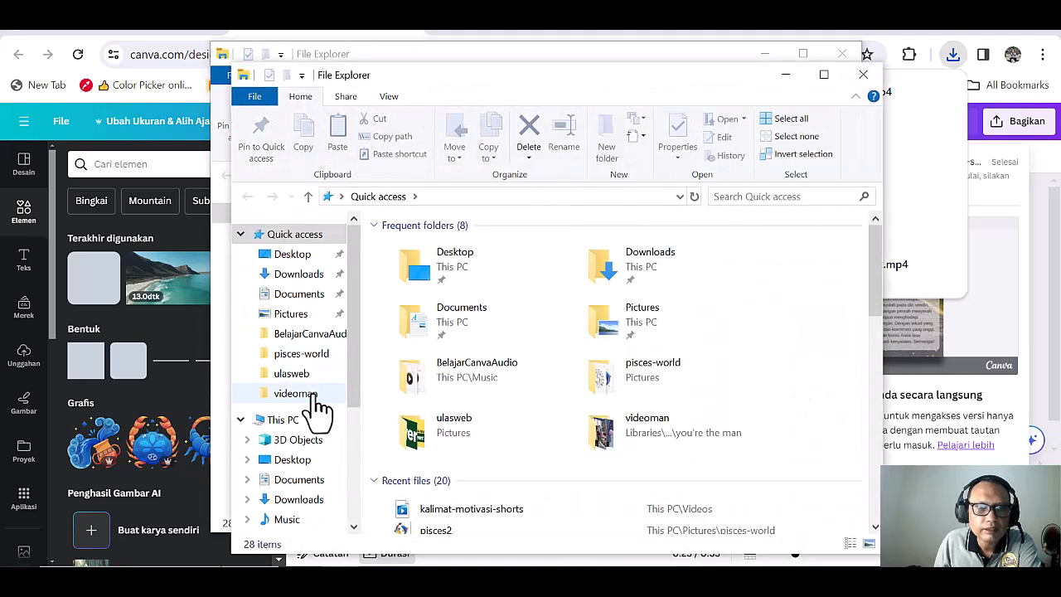
click(315, 396)
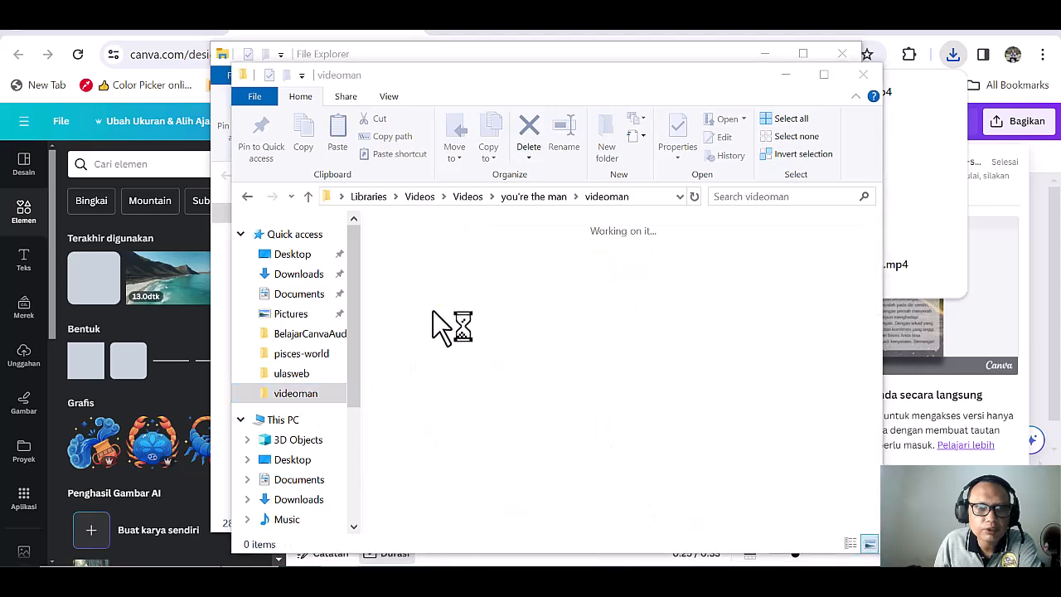
click(717, 310)
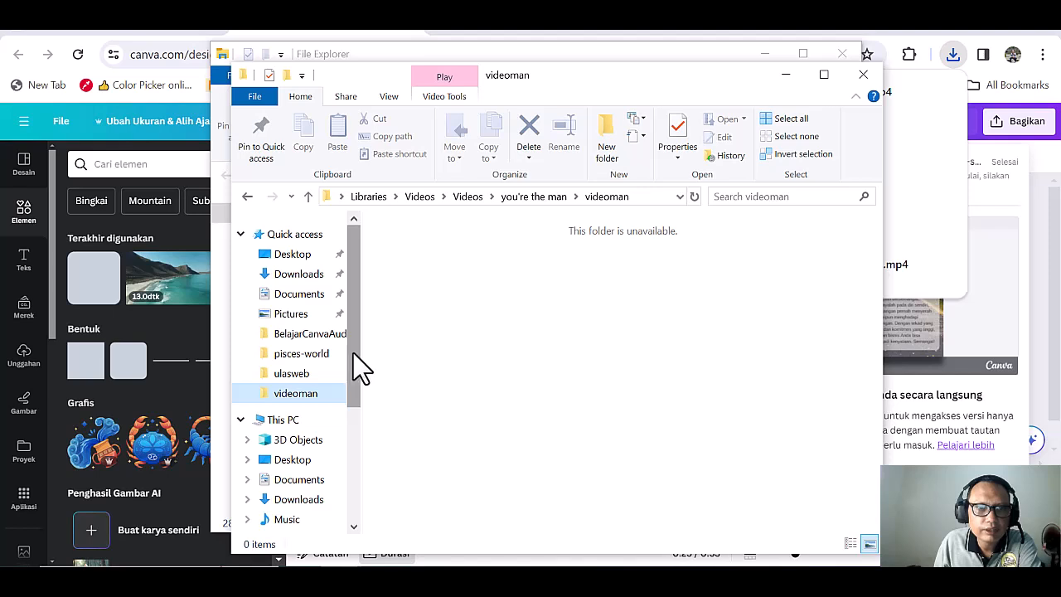
scroll(357, 375, down, 1)
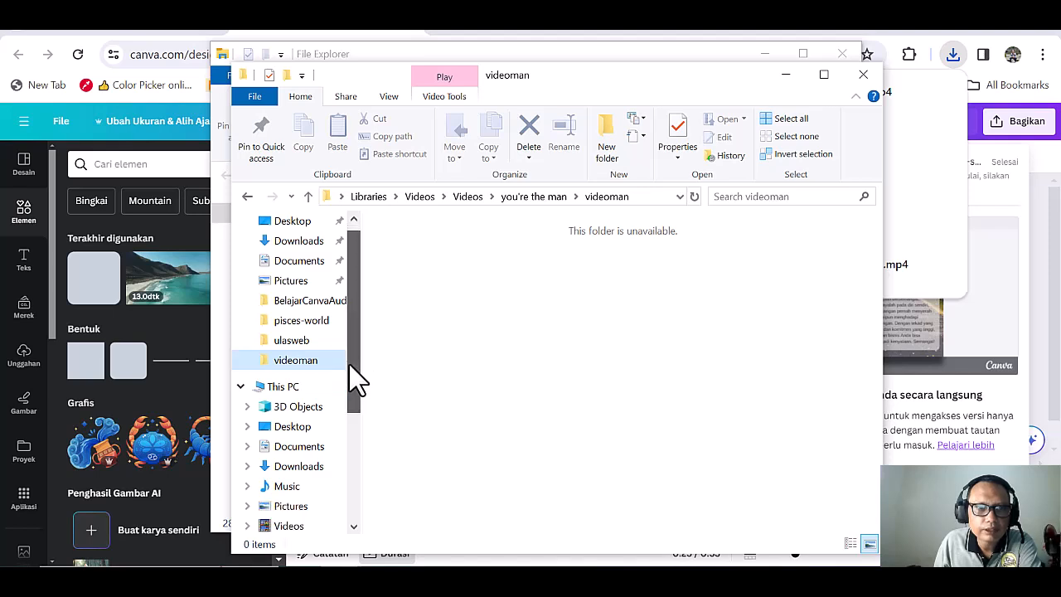
click(325, 526)
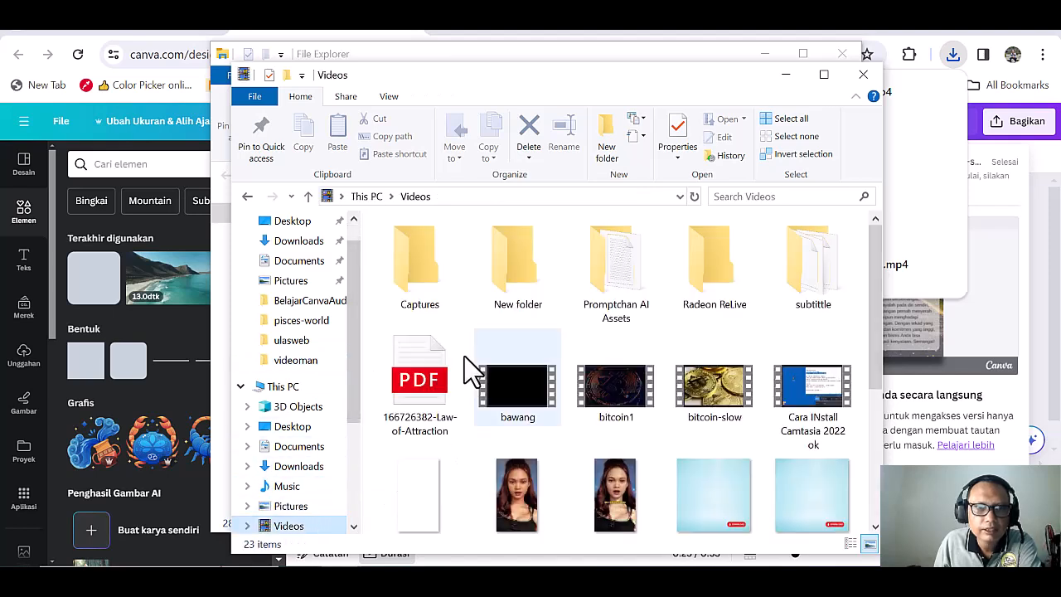
- Locate the kalimat-motivasi-shorts file in the Videos folder, then close both File Explorer windows
click(421, 295)
key(k)
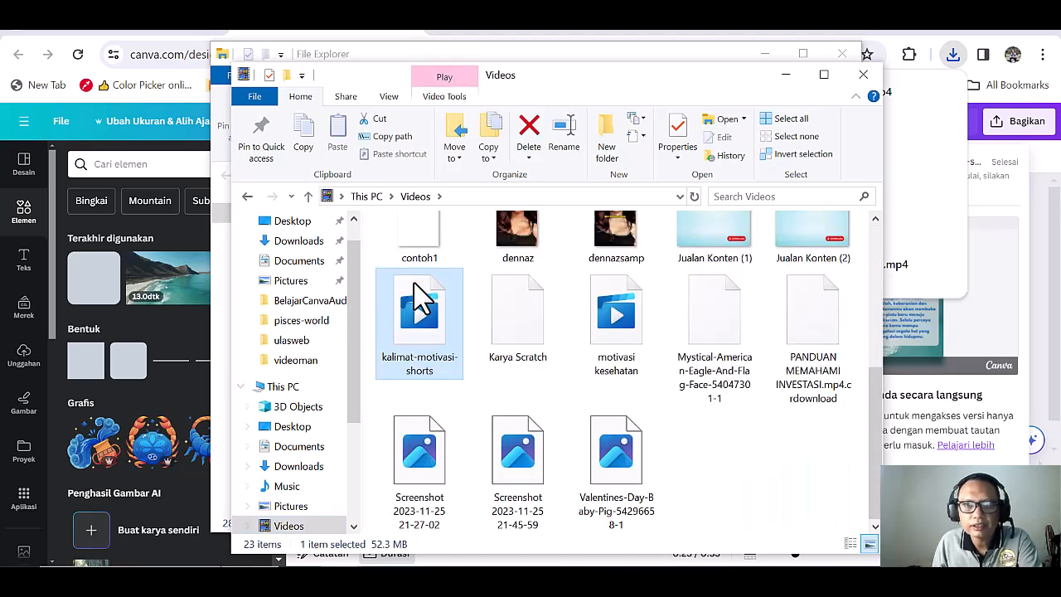
key(k)
key(k)
key(k)
key(k)
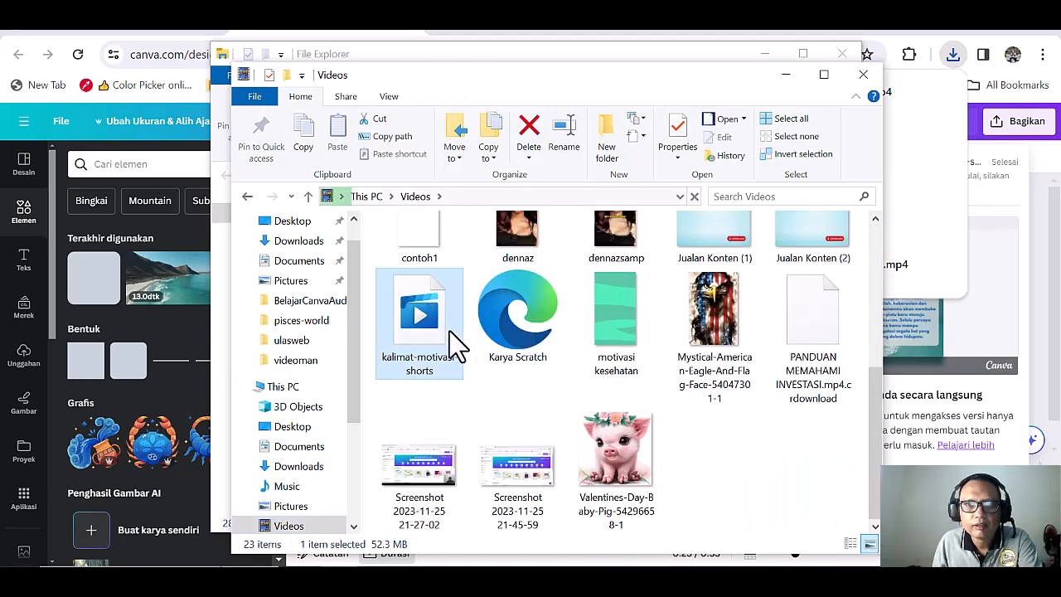
scroll(564, 427, up, 5)
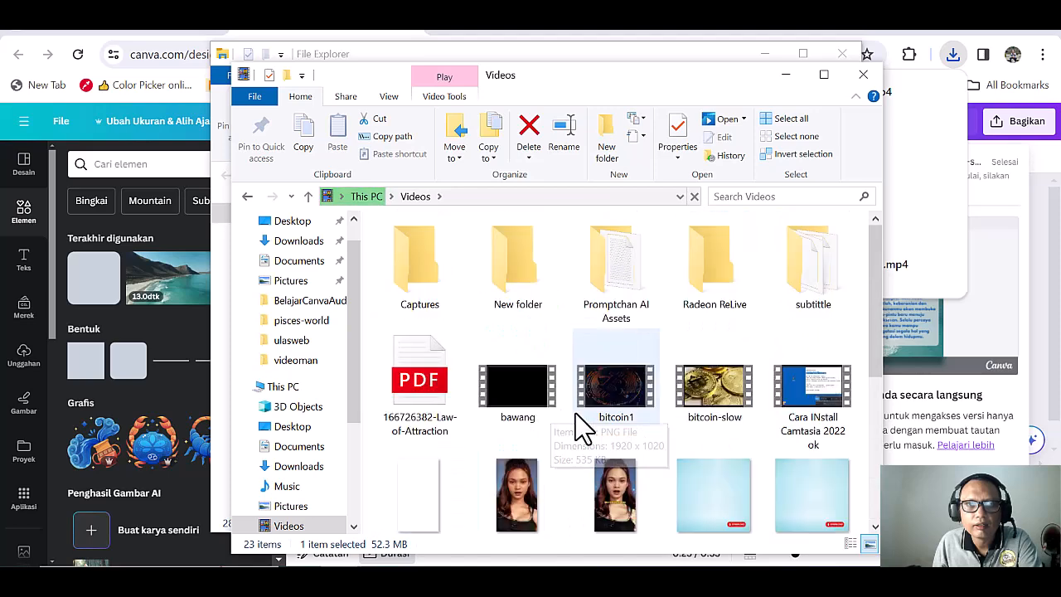
click(860, 81)
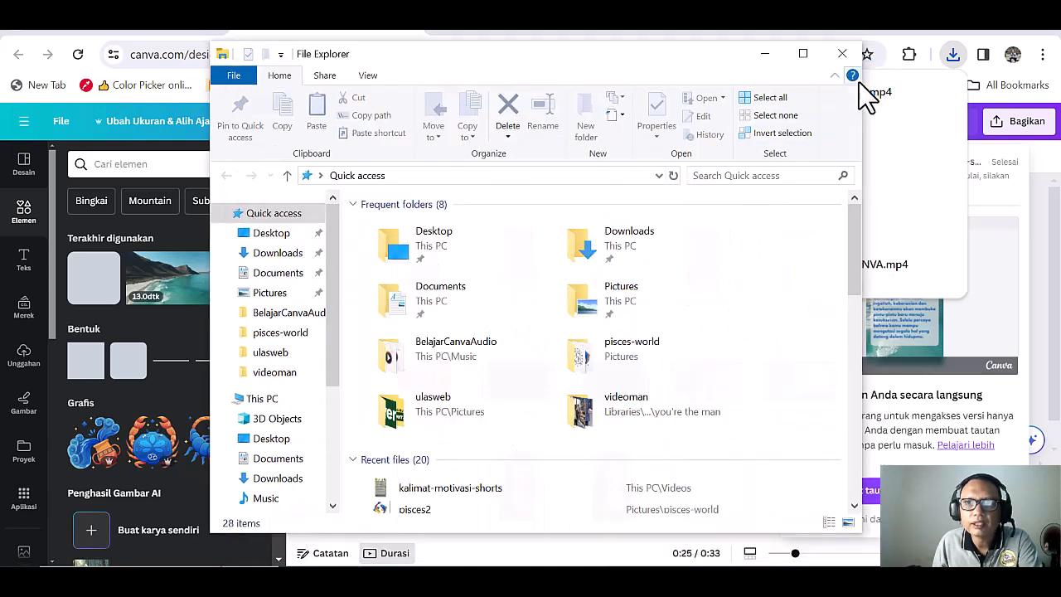
click(844, 53)
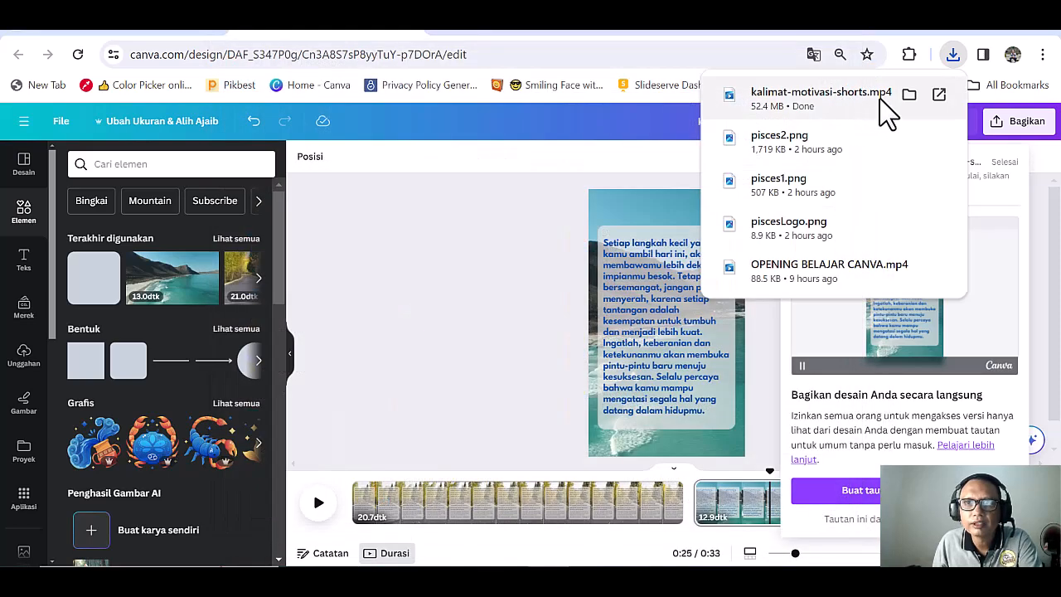
- Show the downloaded kalimat-motivasi-shorts.mp4 in its folder, play it to check both pages, and close the player and folder window
click(909, 96)
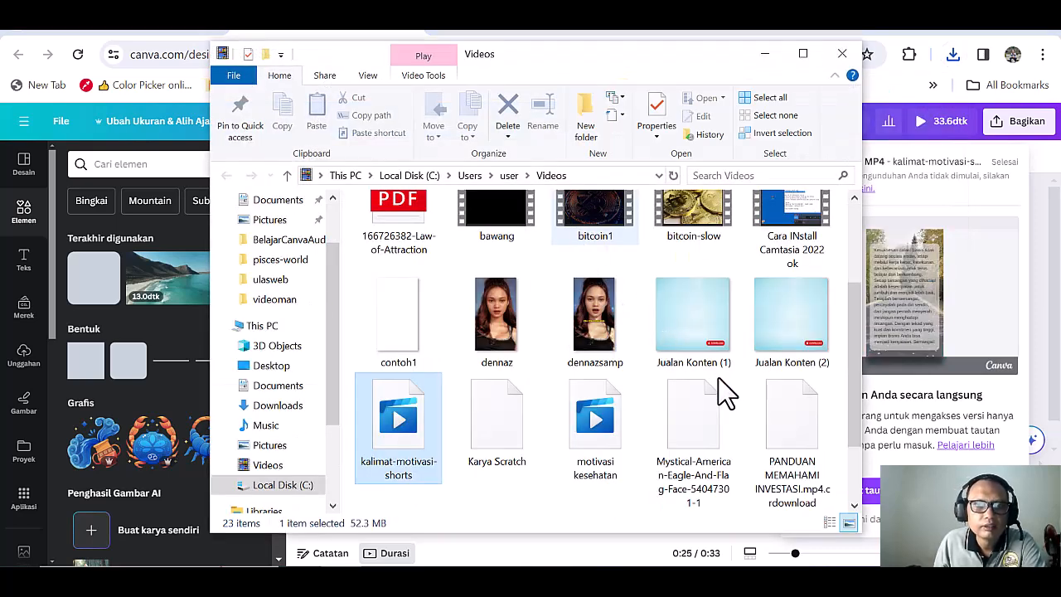
double_click(398, 448)
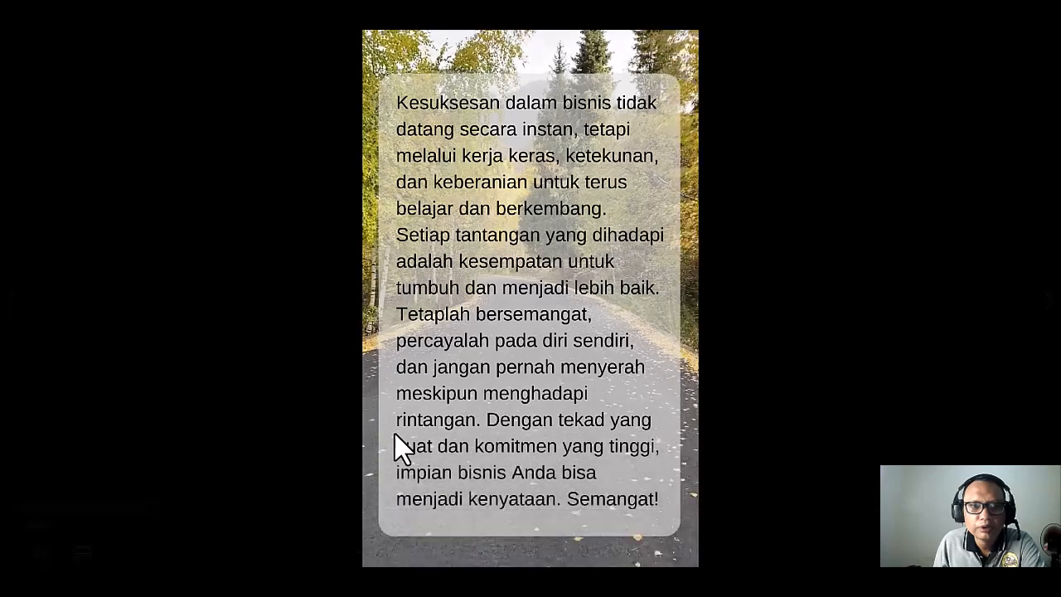
mouse_move(320, 460)
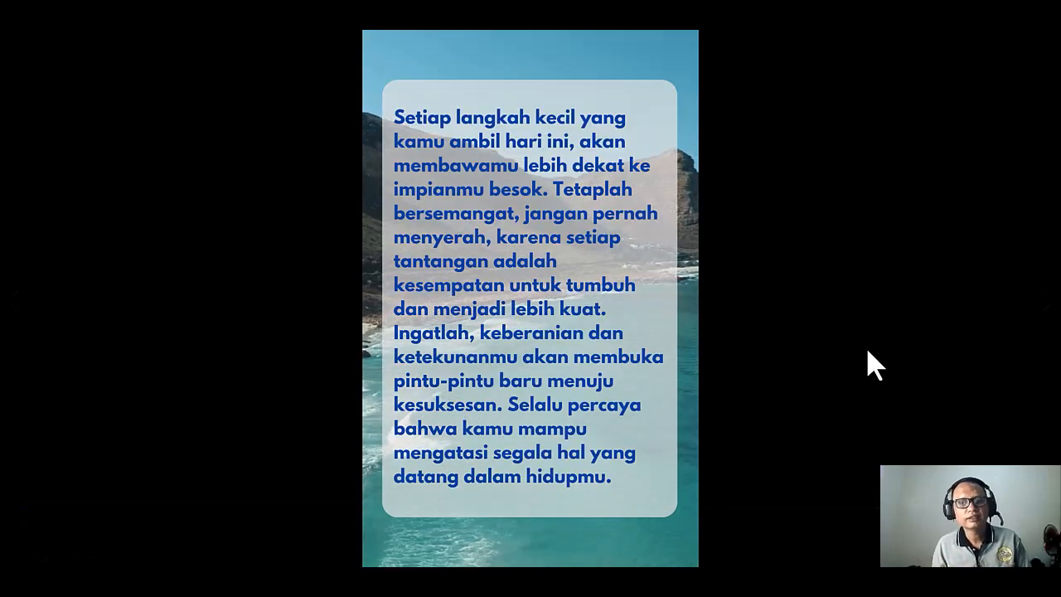
mouse_move(870, 362)
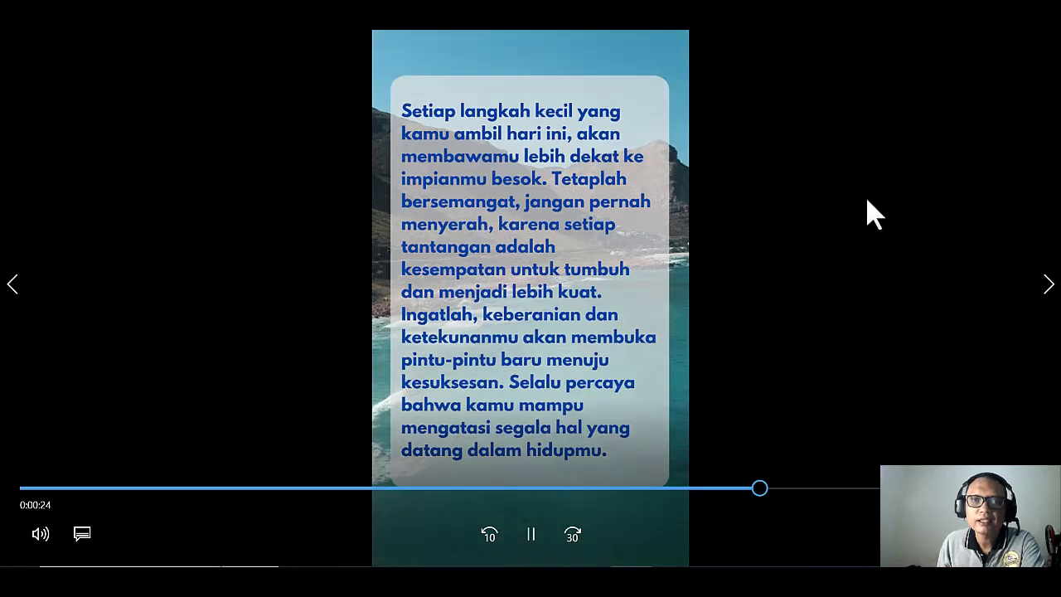
click(1043, 33)
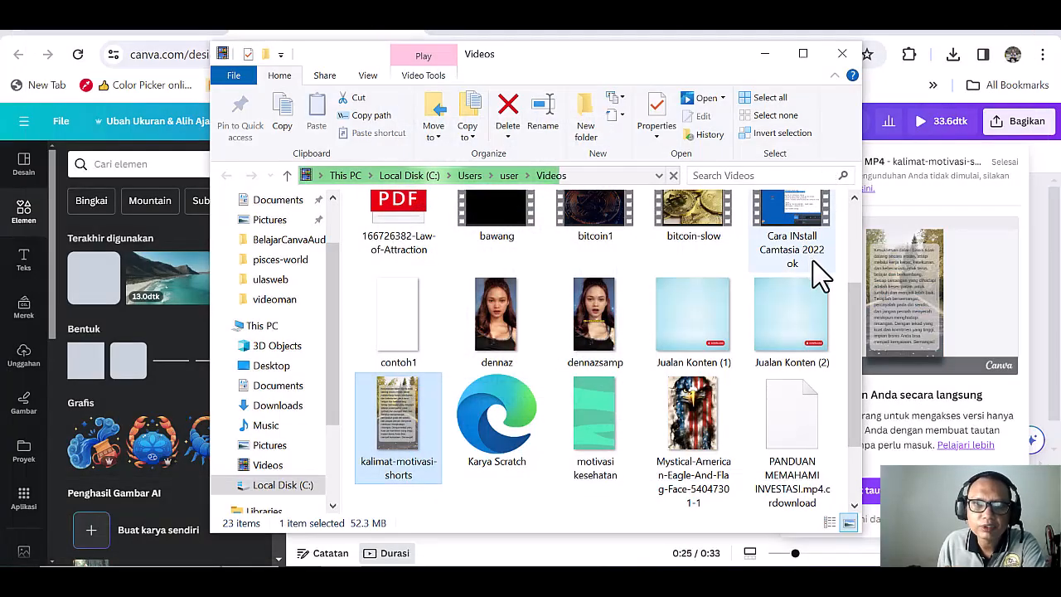
click(843, 57)
- Return to the Canva design and trim both the forest road page and the beach page to 11.0 seconds each
click(375, 522)
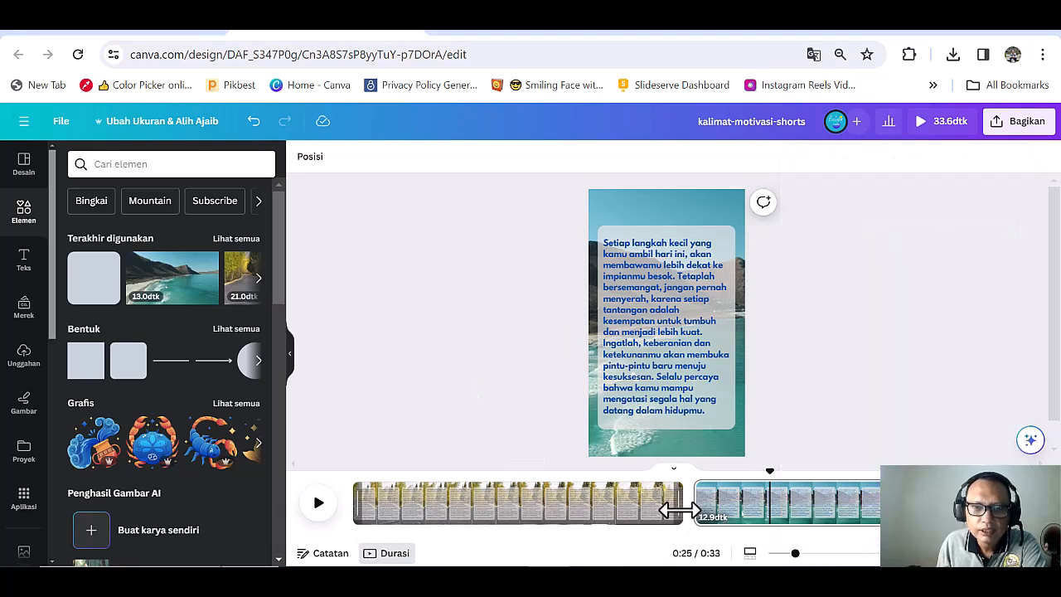
drag(617, 502, 567, 503)
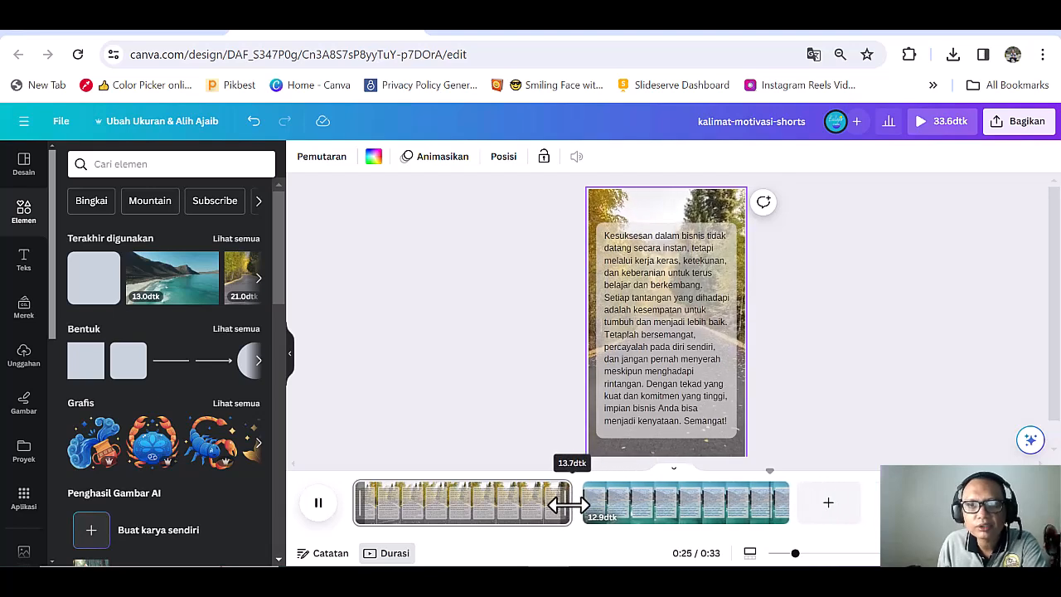
drag(568, 502, 513, 503)
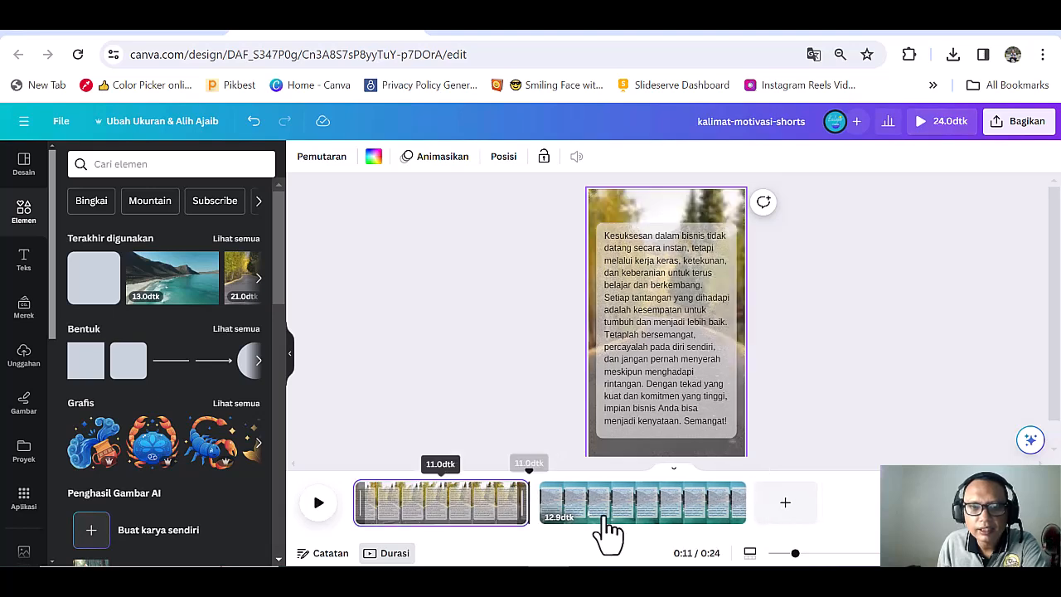
drag(720, 518, 713, 503)
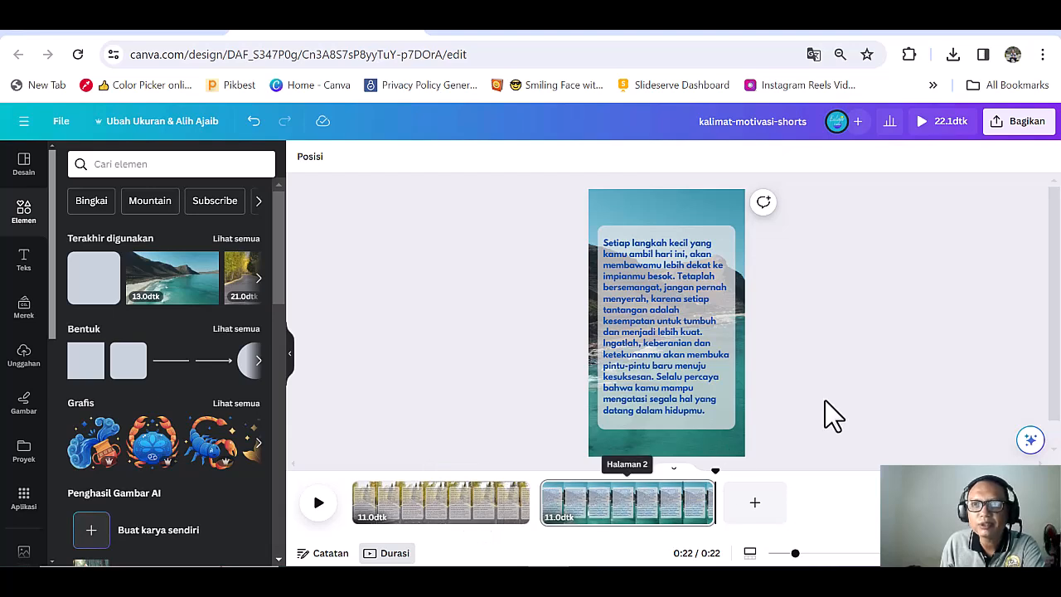
- Download all two pages as separate 1080p MP4 video files, starting the download manually through the fallback link
click(1012, 133)
scroll(889, 349, down, 1)
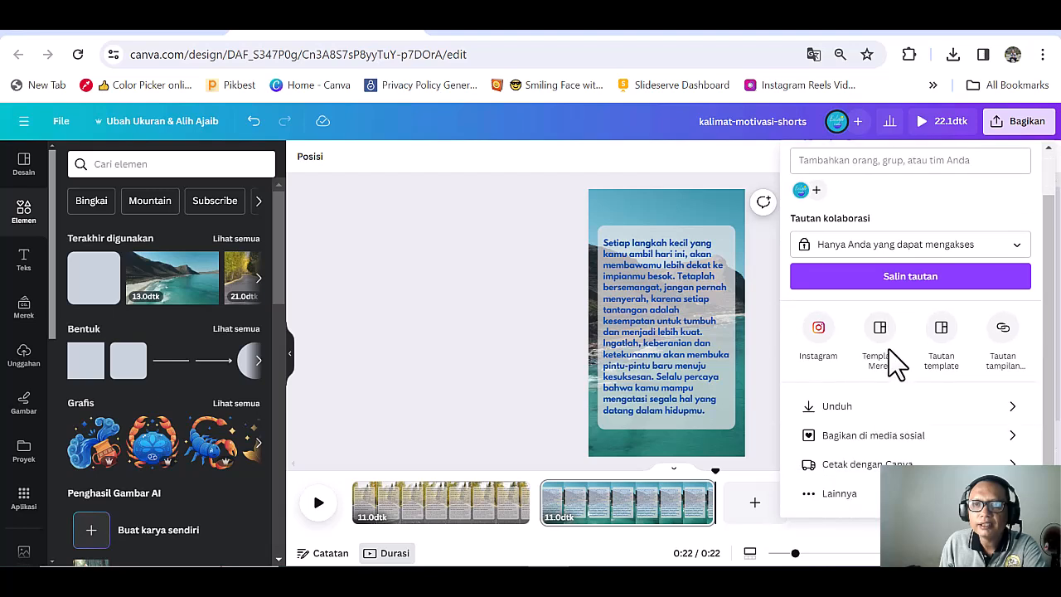
click(900, 409)
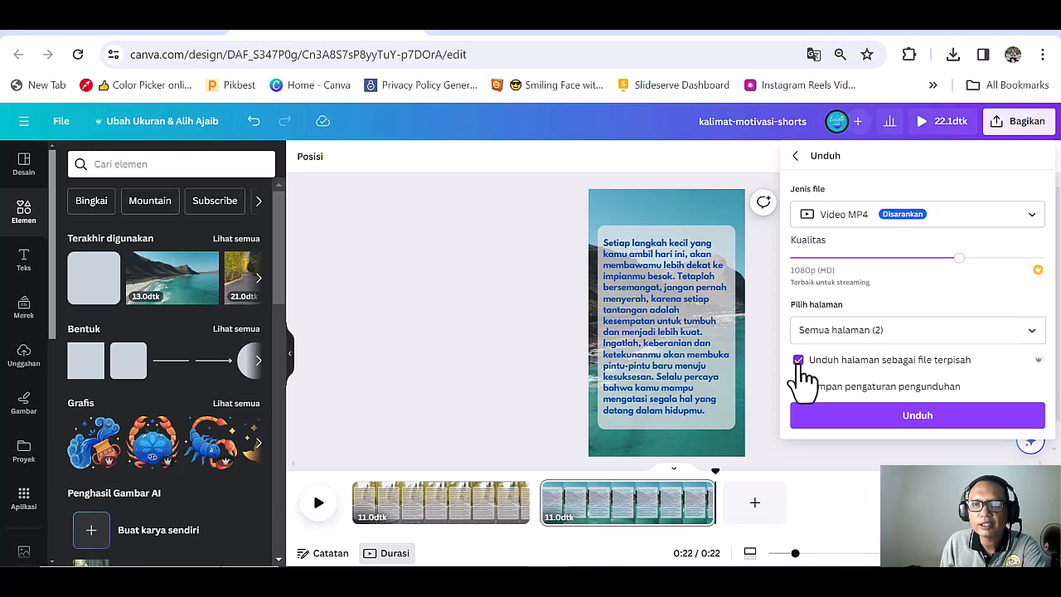
click(881, 419)
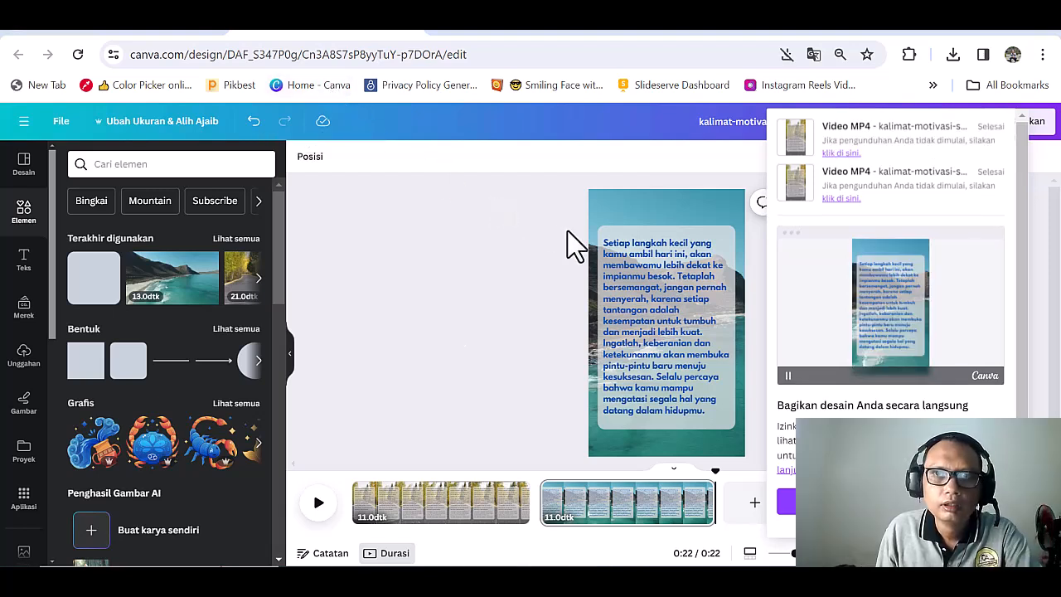
click(840, 155)
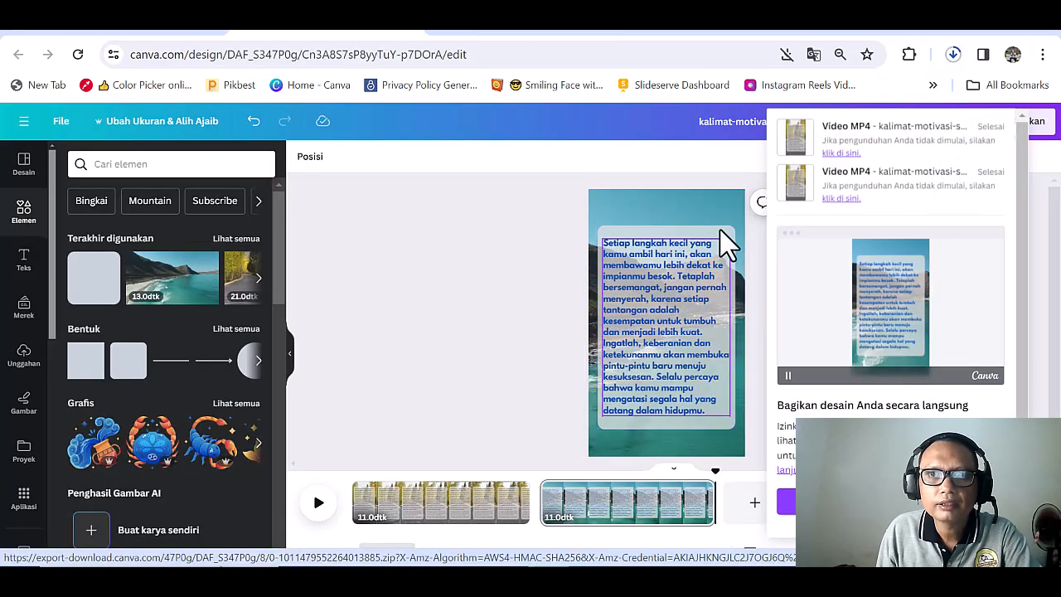
- Open the downloaded kalimat-motivasi-shorts.zip archive and play 1.mp4 to check the first page, closing the player after viewing
click(954, 53)
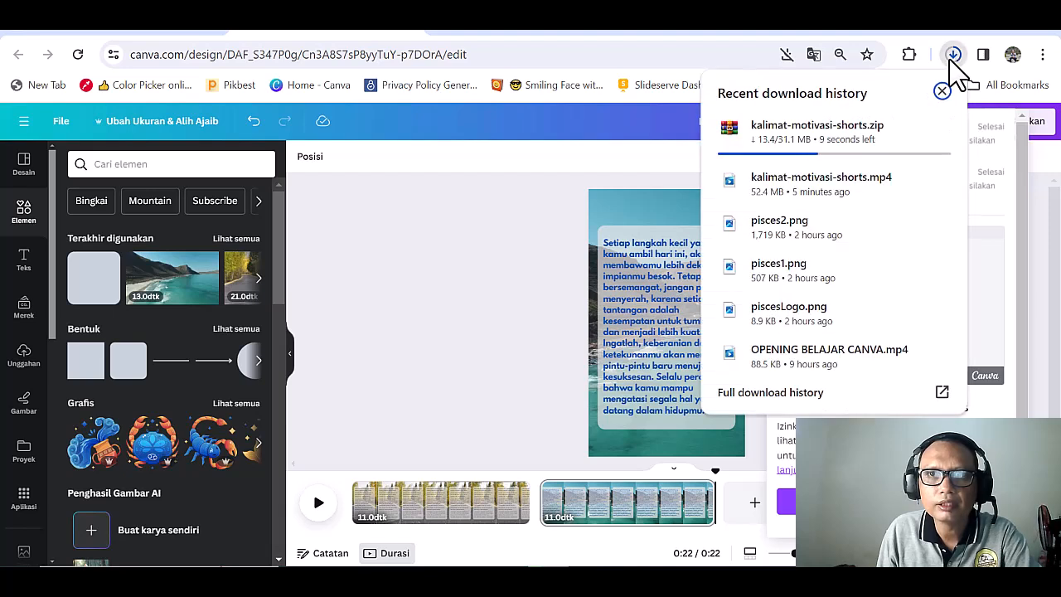
click(871, 131)
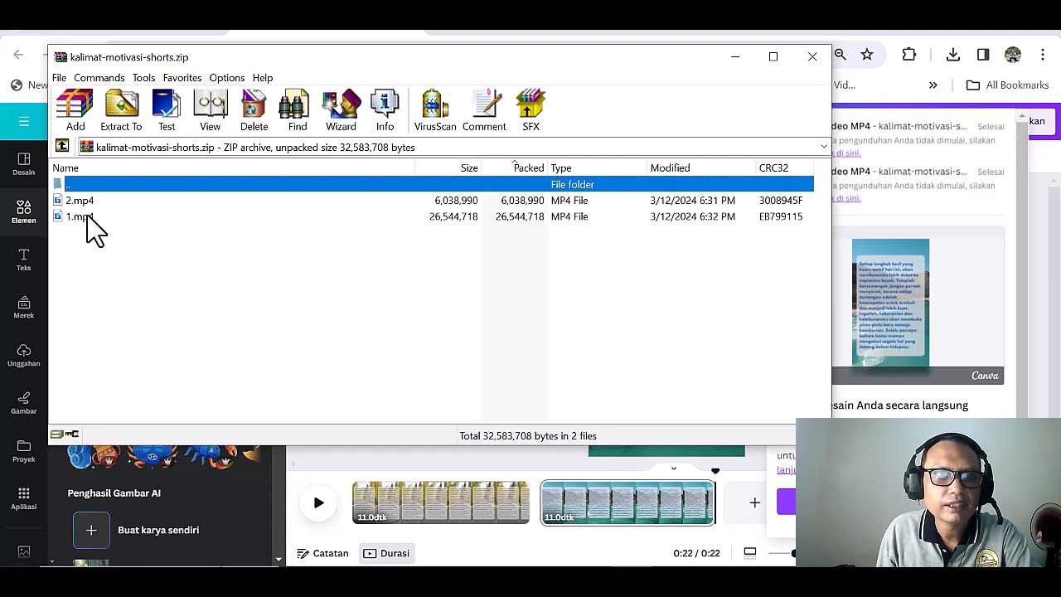
click(81, 217)
click(93, 201)
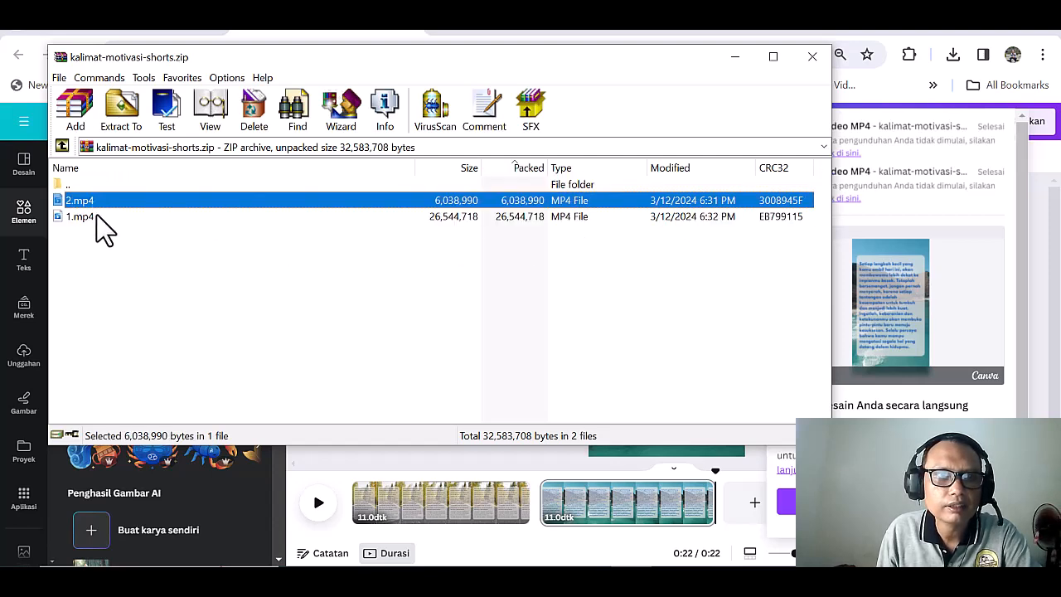
double_click(97, 217)
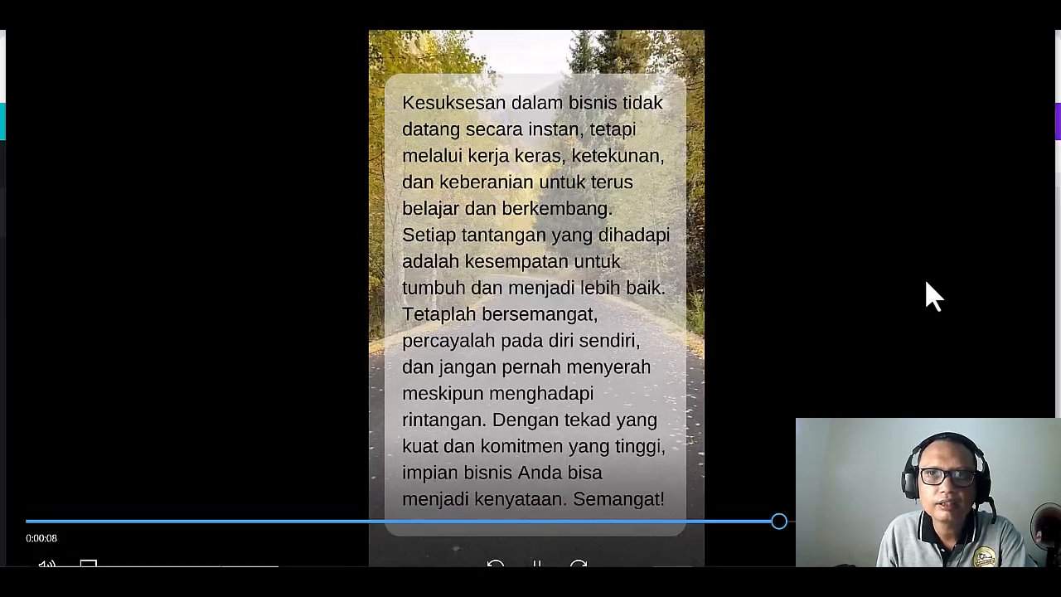
click(1046, 38)
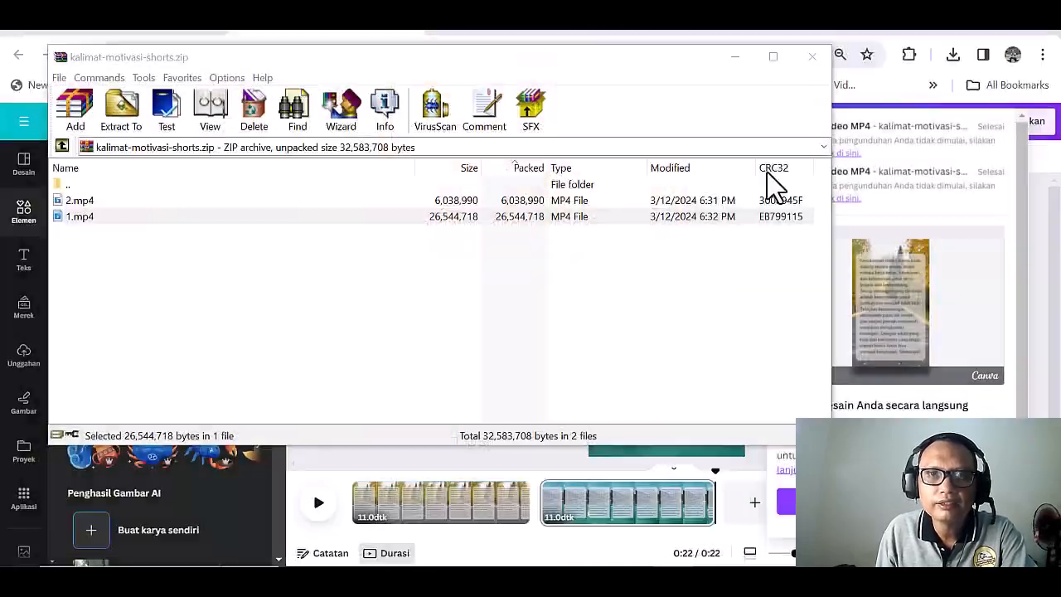
- Play 2.mp4 from the archive to check the second page, and close the player, the archive and the finished-download panel
double_click(100, 202)
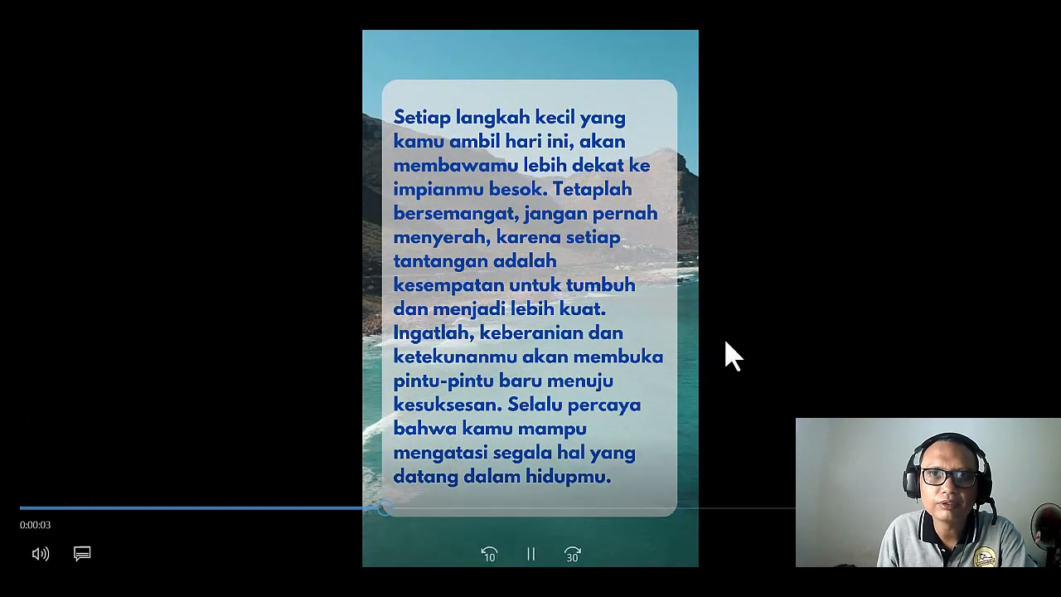
click(1044, 33)
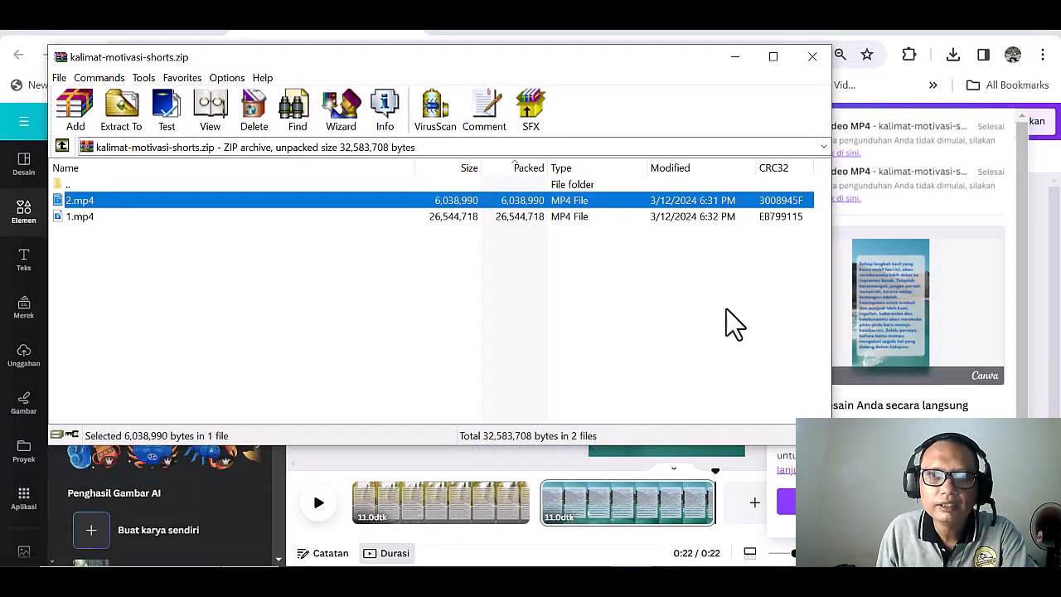
click(812, 57)
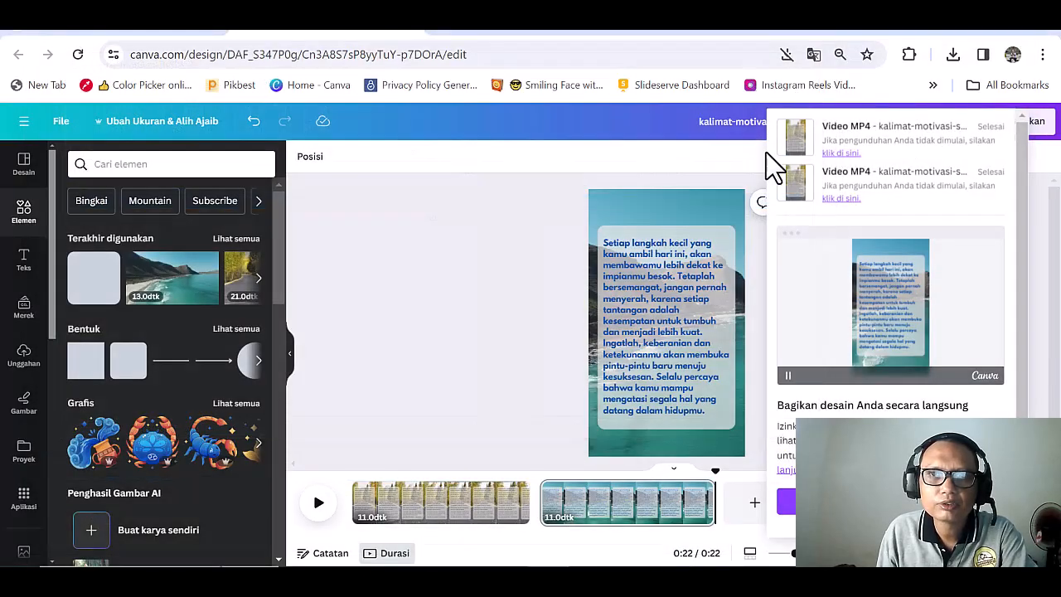
click(489, 342)
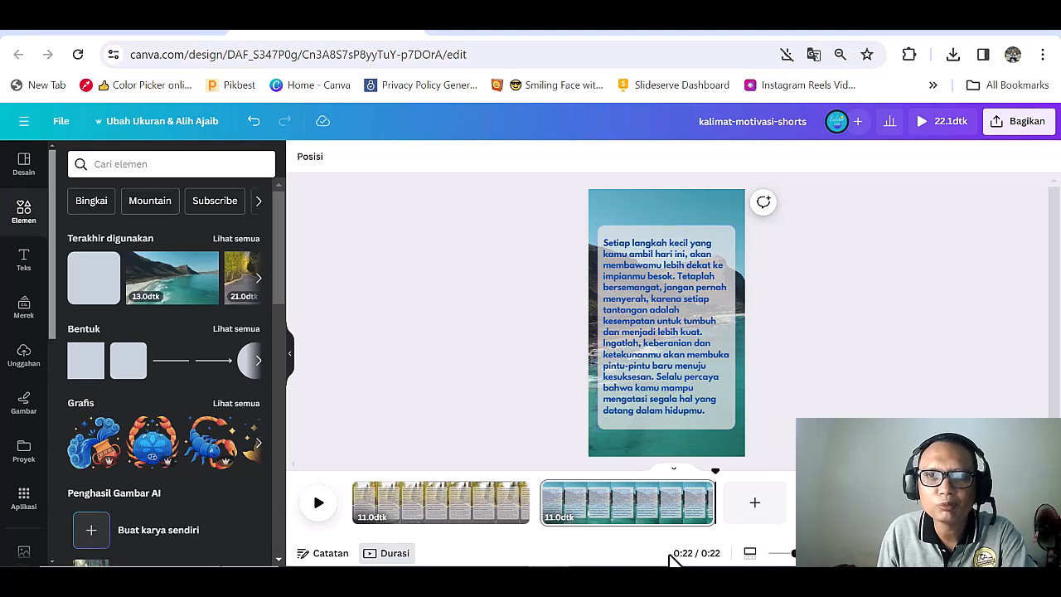